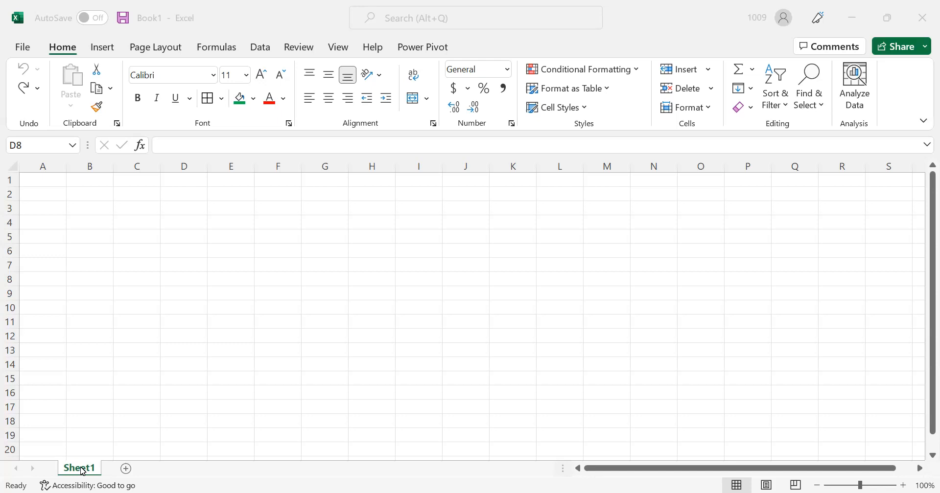
# Rename the worksheet Sheet1 as "Ledger"
pyautogui.rightClick(82, 471)
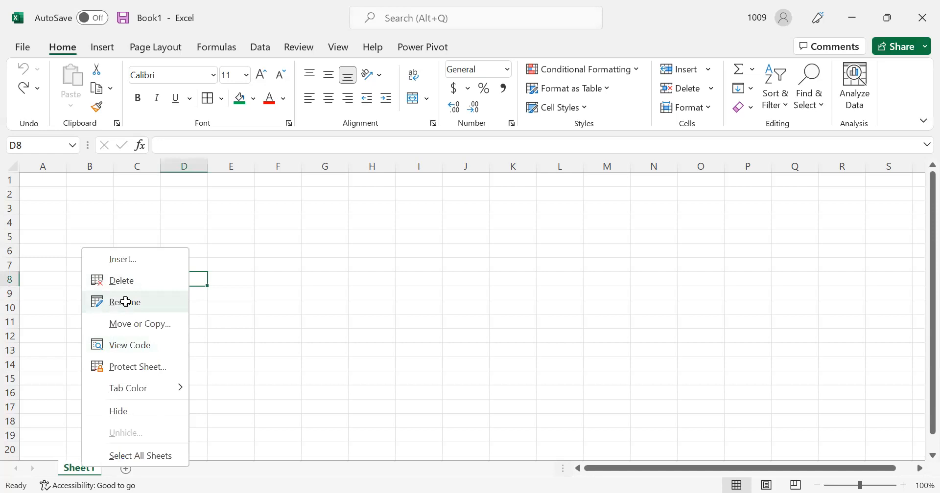
pyautogui.click(126, 302)
pyautogui.write('Ledger')
pyautogui.click(126, 302)
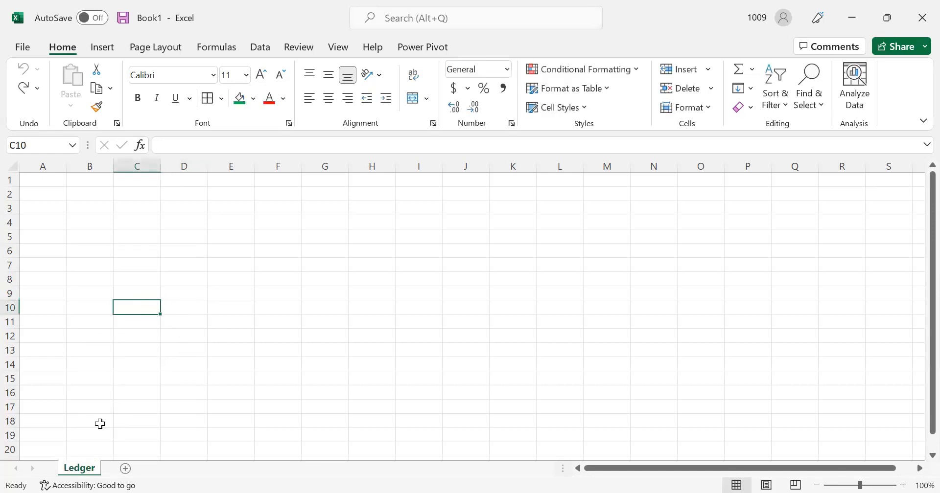
# Widen columns A and C for particulars, and apply all borders to the range A1:D9
pyautogui.moveTo(64, 162); pyautogui.dragTo(144, 164)
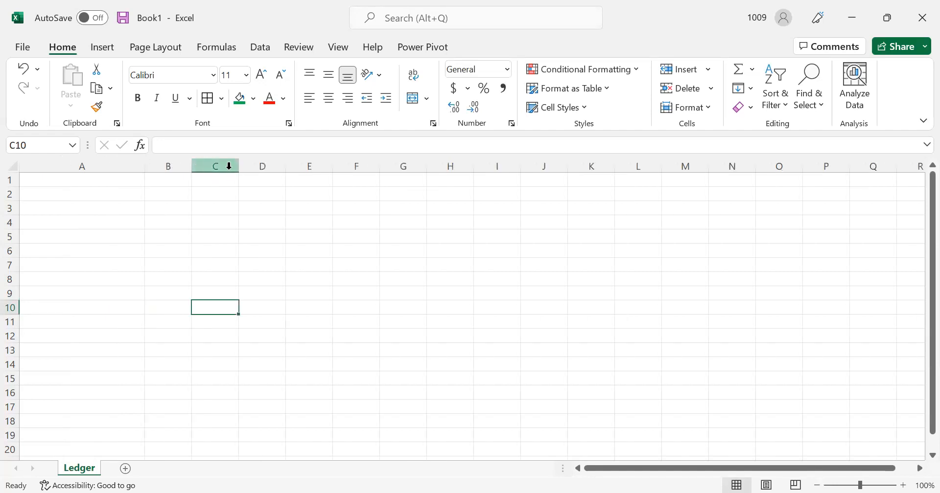
pyautogui.moveTo(238, 167); pyautogui.dragTo(314, 170)
pyautogui.moveTo(94, 181); pyautogui.dragTo(338, 292)
pyautogui.click(221, 100)
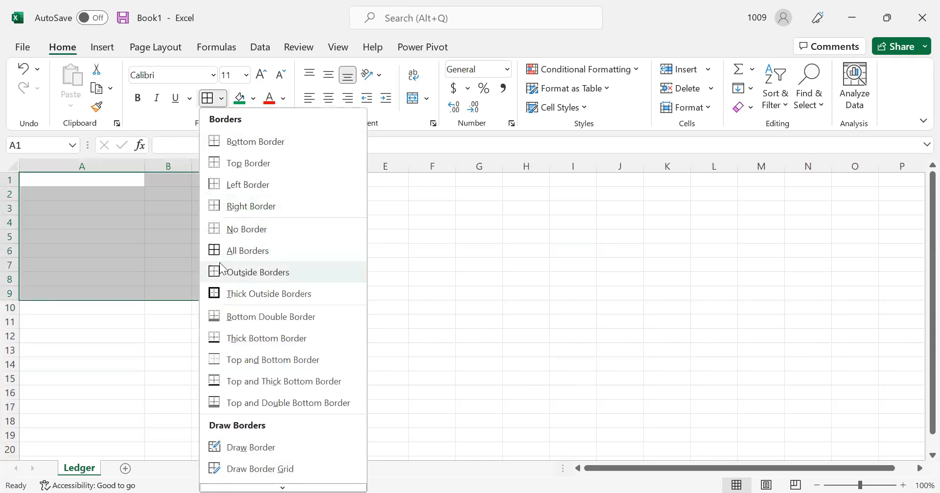
pyautogui.click(227, 253)
# Merge and center cells A1:D1 and fill the merged cell with standard yellow
pyautogui.moveTo(107, 184); pyautogui.dragTo(336, 189)
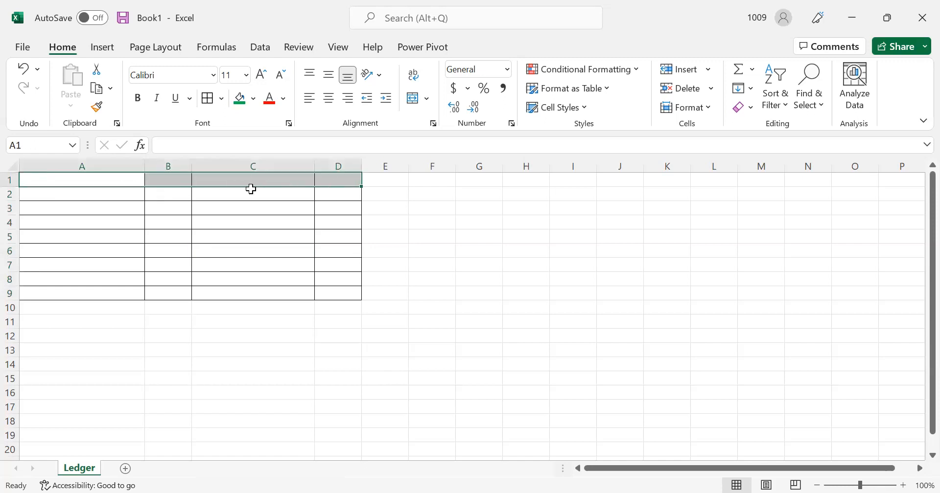
pyautogui.click(420, 104)
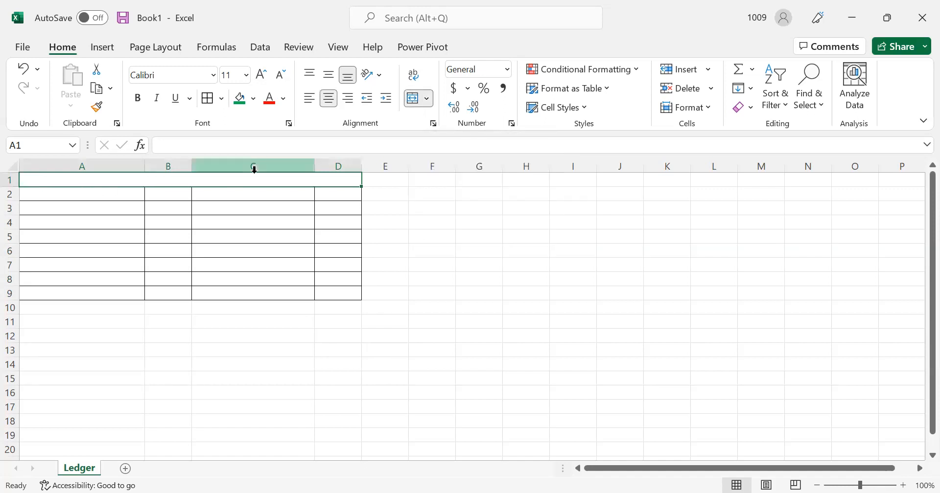
pyautogui.click(255, 104)
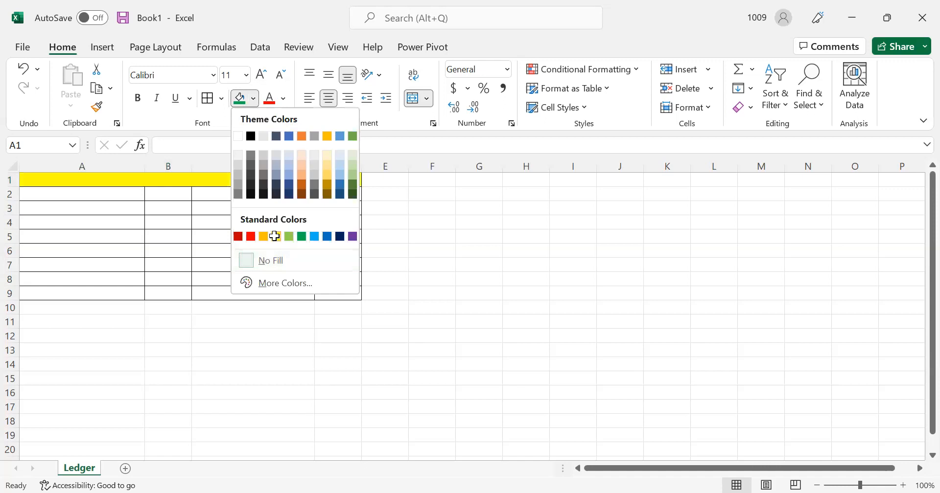
pyautogui.click(275, 237)
# Enter the title "Cash A/c" in the merged cell of row 1 and make it bold
pyautogui.write('Cash A/c')
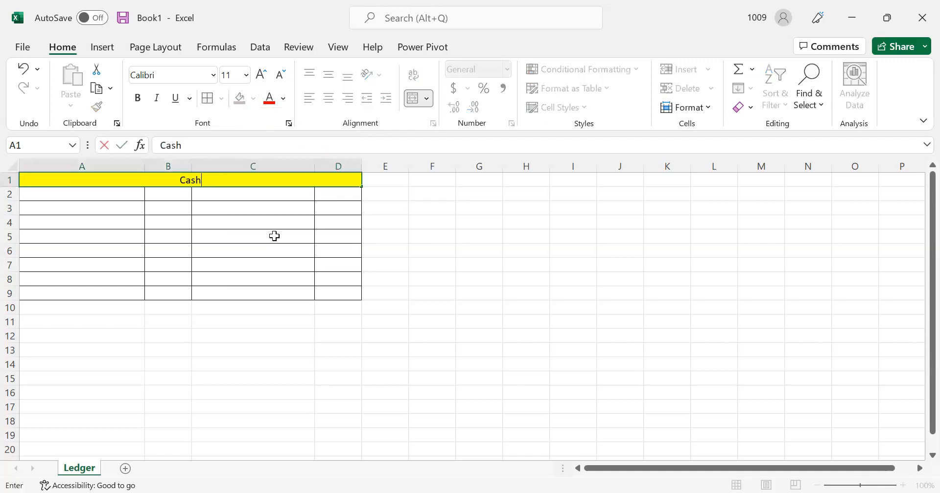
pyautogui.press('Return')
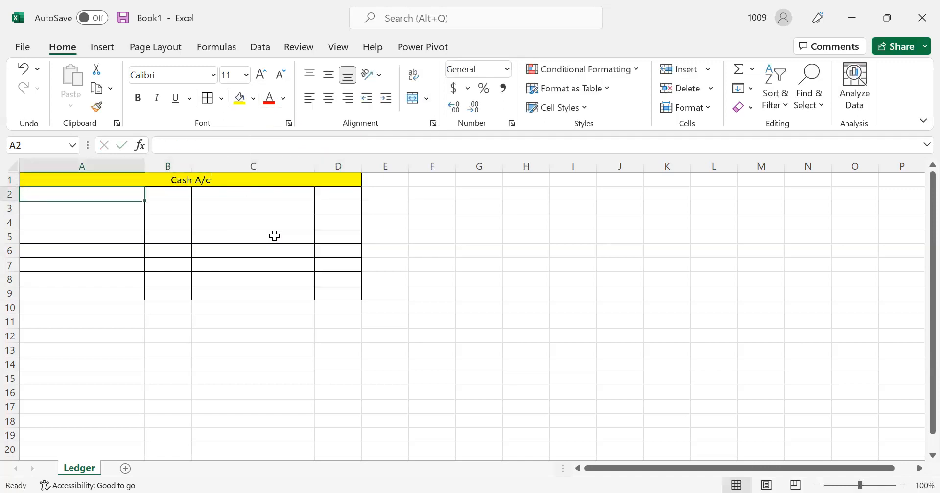
pyautogui.click(253, 182)
pyautogui.click(139, 100)
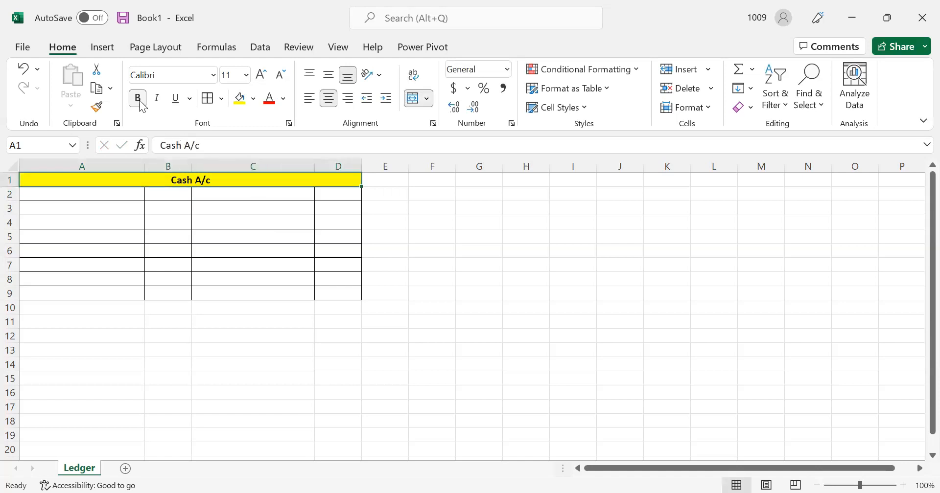
# Enter the column headers "Particulars" in A2 and "Amount" in B2
pyautogui.click(111, 199)
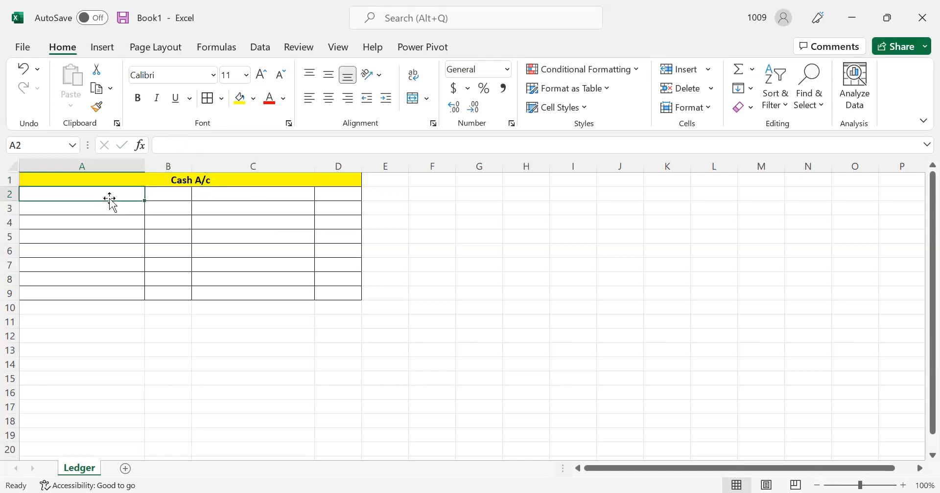
pyautogui.write('Pa')
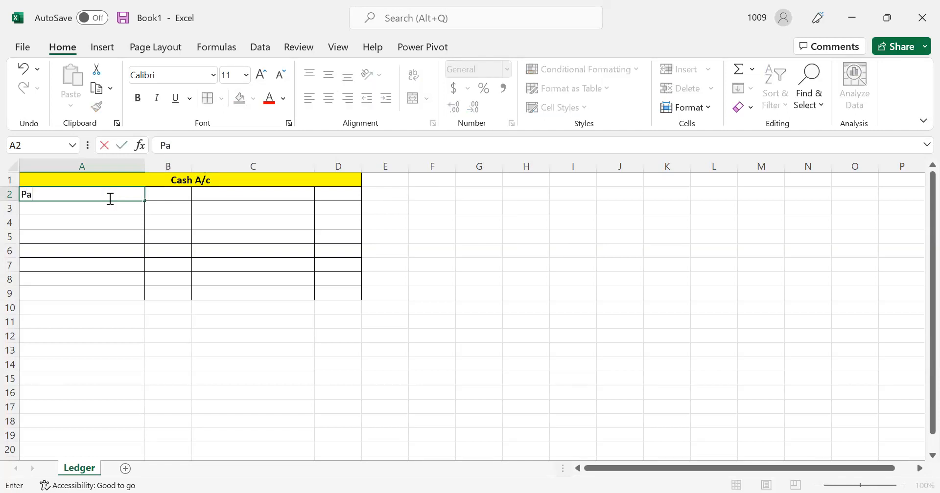
pyautogui.write('rticulars')
pyautogui.press('Tab')
pyautogui.write('A')
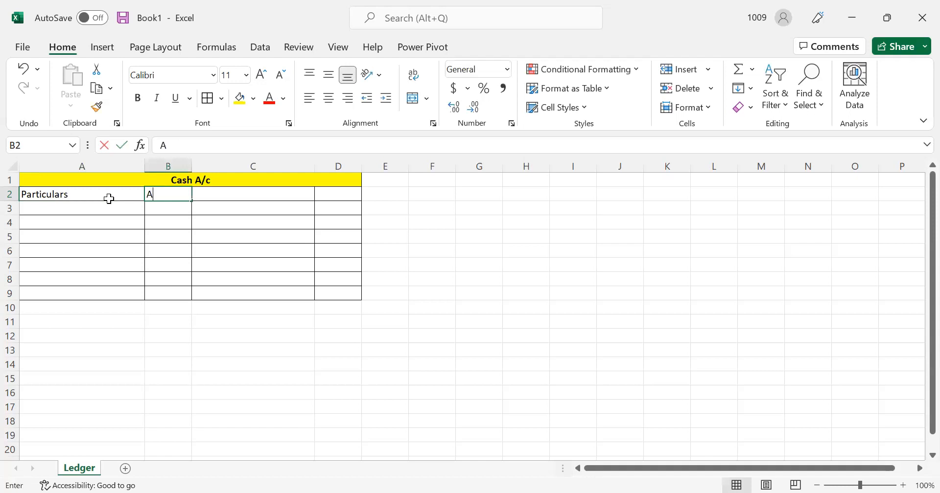
pyautogui.write('mount')
pyautogui.press('Tab')
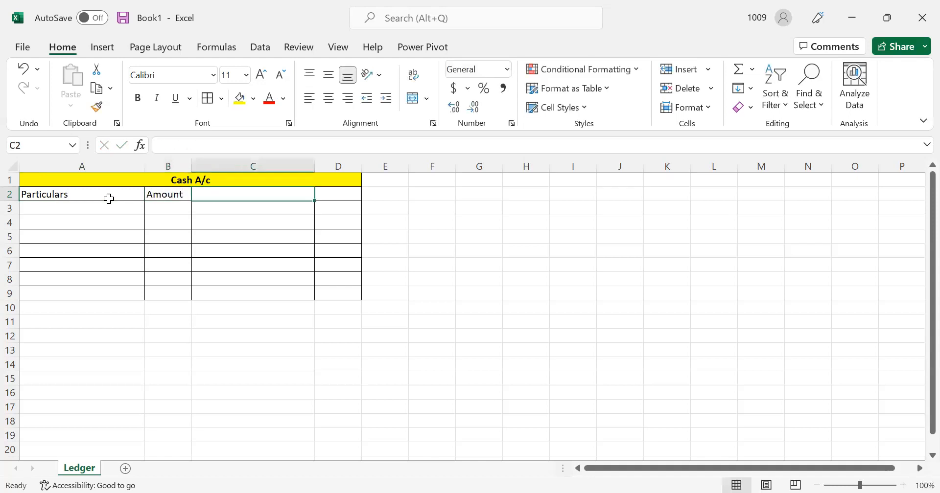
# Copy the Particulars and Amount headers from A2:B2 into C2:D2, and make cells A2:D3 bold
pyautogui.moveTo(92, 194); pyautogui.dragTo(151, 194)
pyautogui.hotkey('ctrl', 'c')
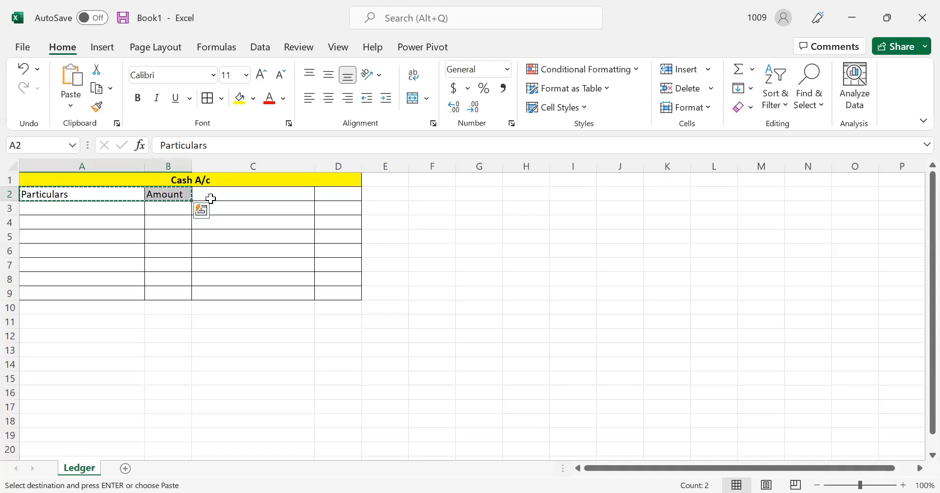
pyautogui.click(215, 196)
pyautogui.hotkey('ctrl', 'v')
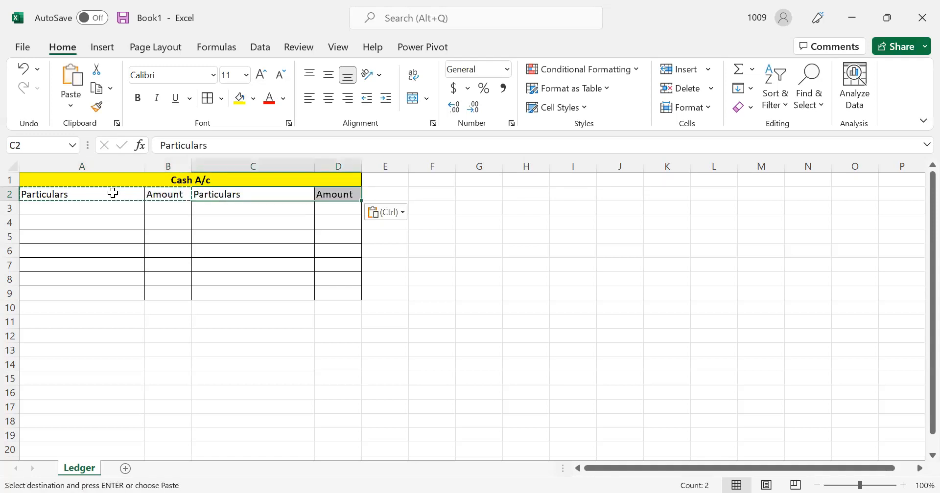
pyautogui.press('Escape')
pyautogui.moveTo(109, 194); pyautogui.dragTo(343, 208)
pyautogui.click(137, 98)
# Enter the debit-side amounts 100 in B3 and 150 in B4
pyautogui.click(169, 208)
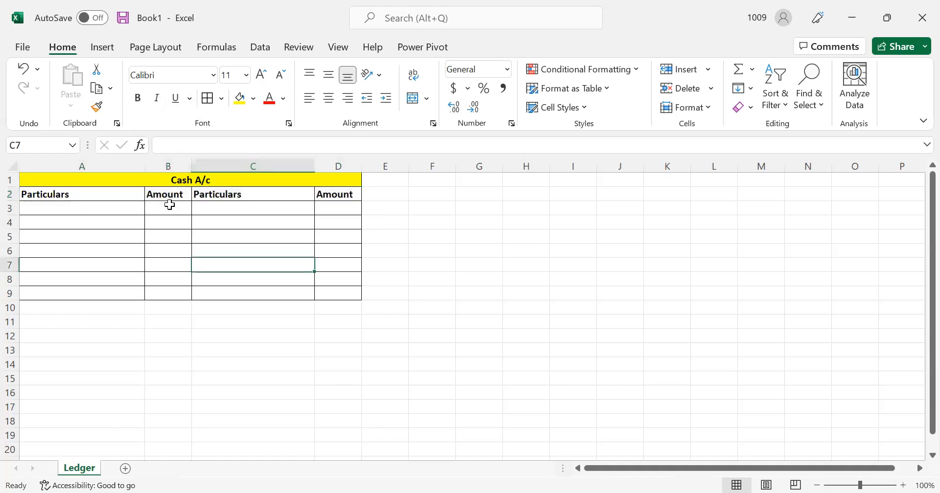
pyautogui.write('100')
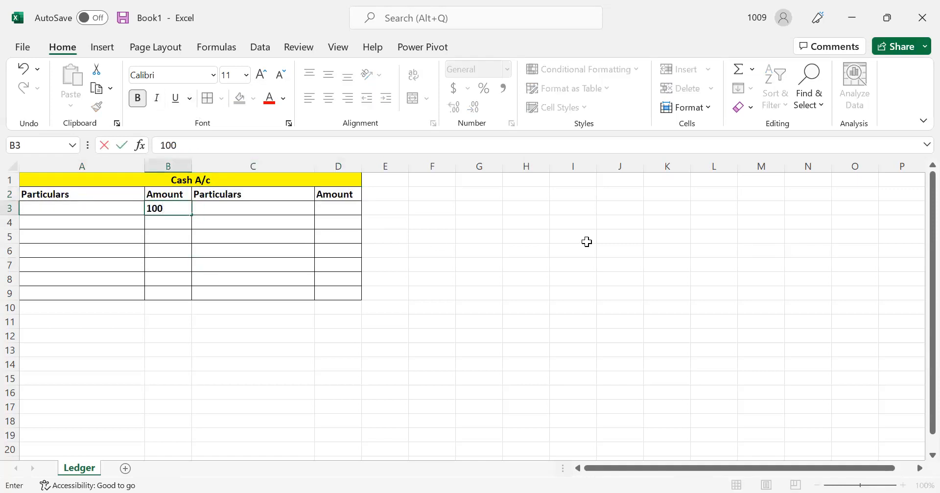
pyautogui.press('Return')
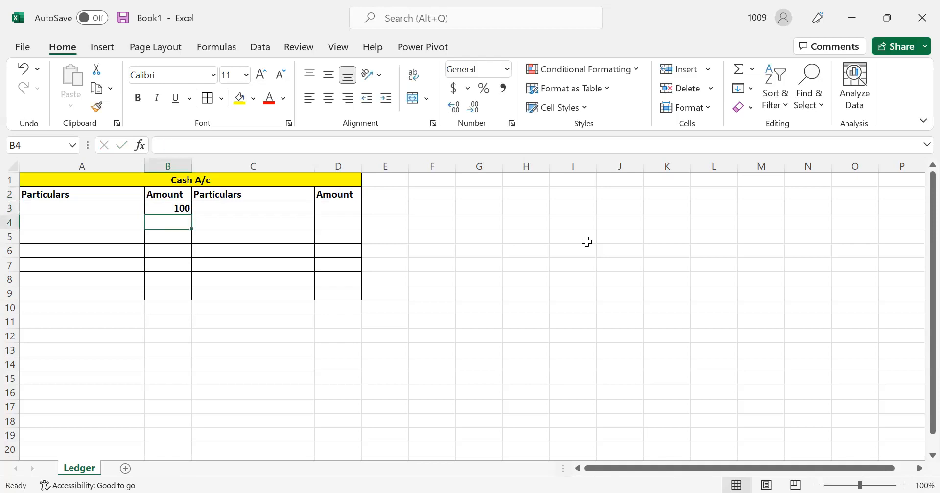
pyautogui.write('150')
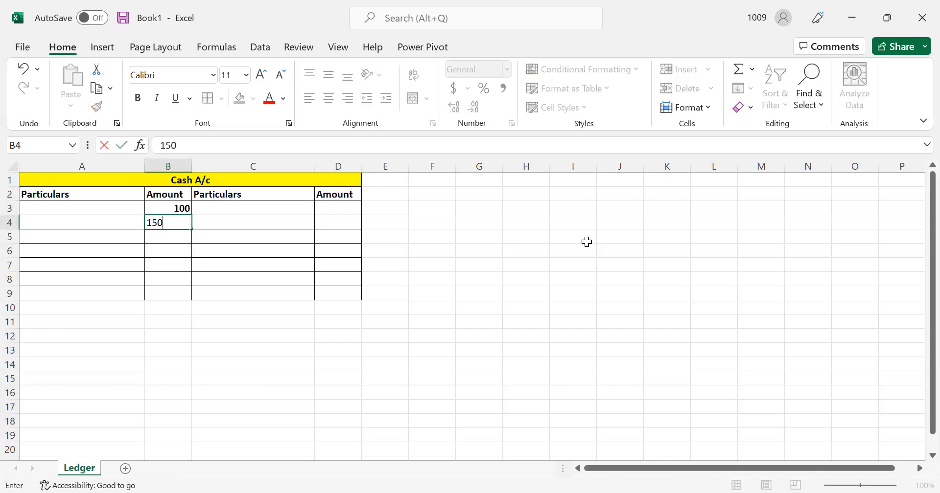
pyautogui.press('Up')
# Enter the debit-side particulars "To Papa" in A3 and "To Mom" in A4
pyautogui.press('Left')
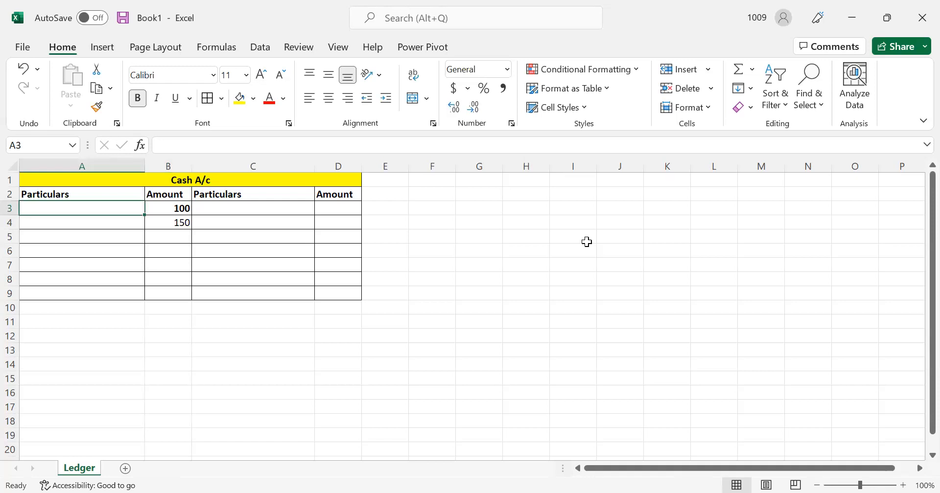
pyautogui.write('P')
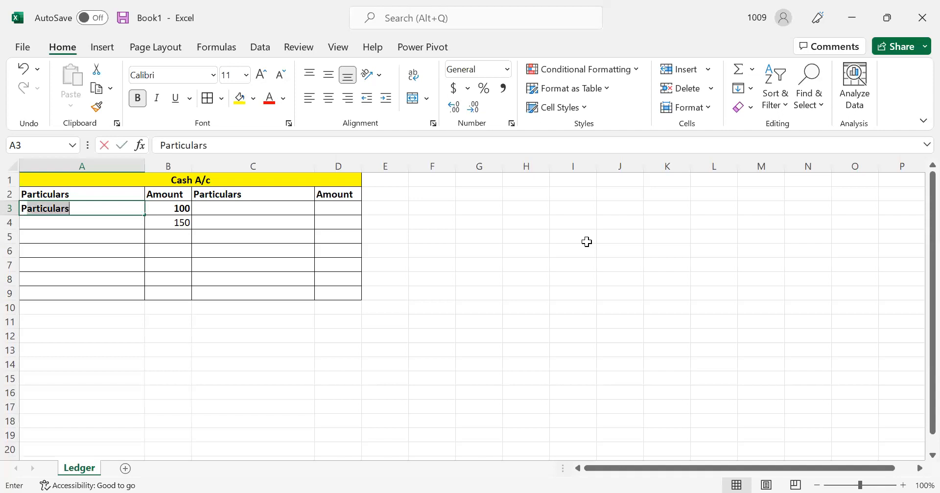
pyautogui.press('BackSpace')
pyautogui.press('BackSpace')
pyautogui.write('To ')
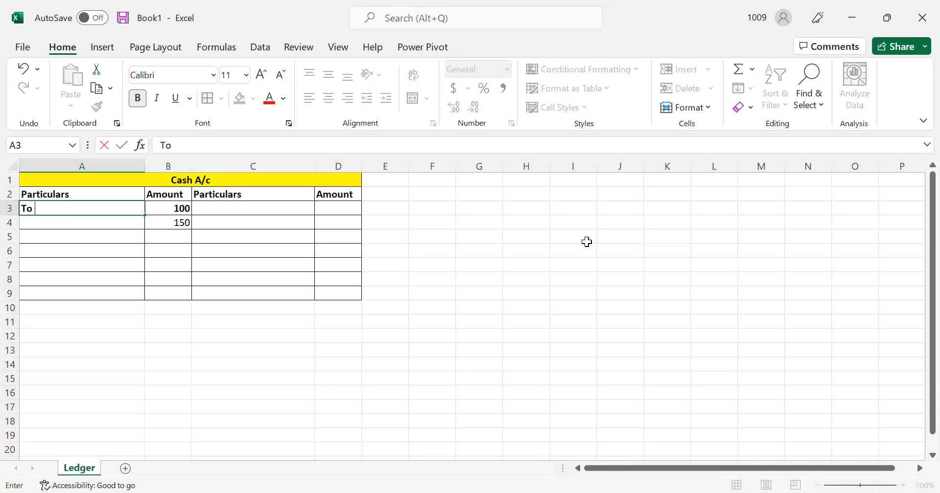
pyautogui.write('Papa')
pyautogui.hotkey('ctrl', 'Return')
pyautogui.press('Down')
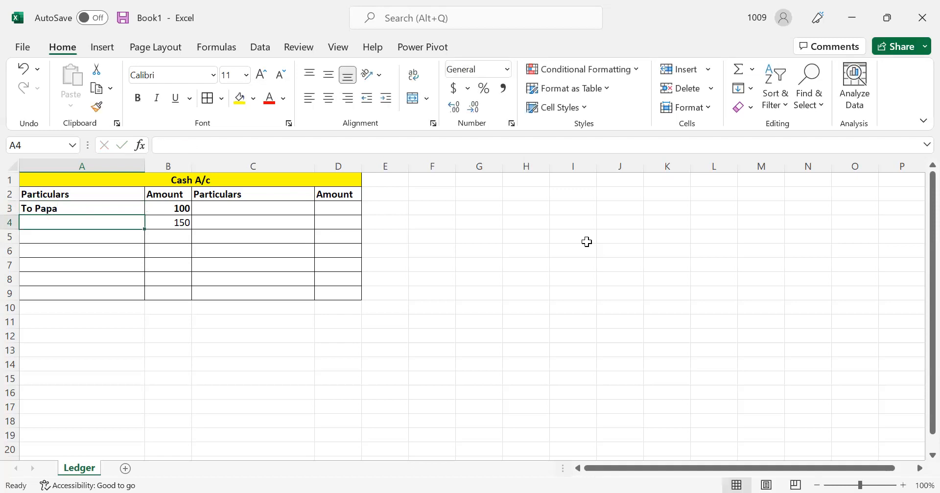
pyautogui.write('To ')
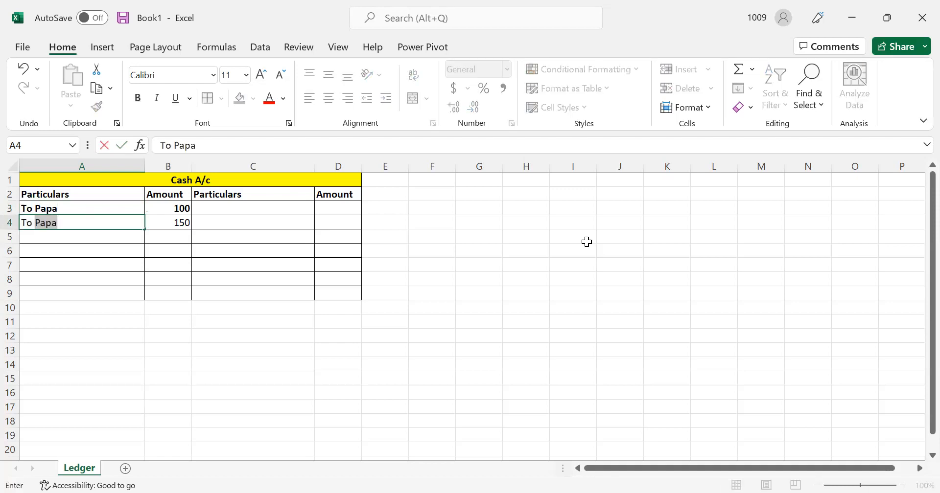
pyautogui.write('Mom')
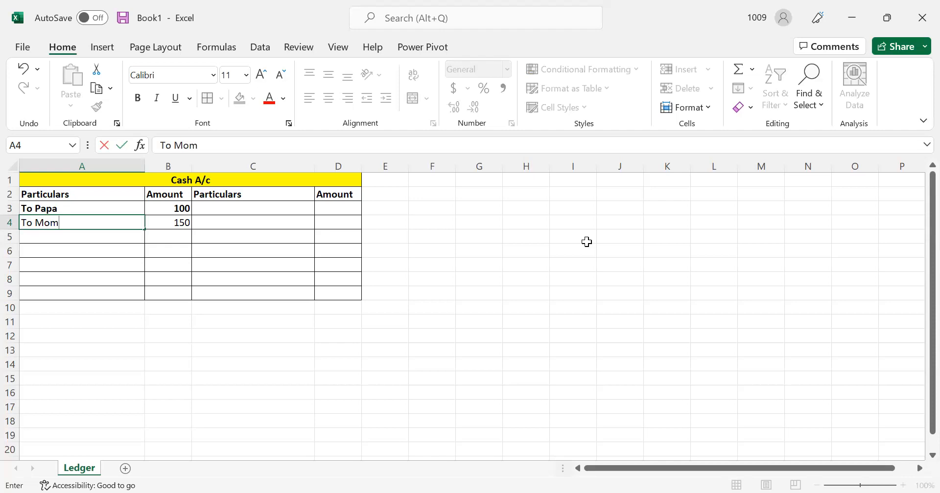
pyautogui.press('Tab')
# Enter the credit-side particulars "by Chocolate" in C3 and "By Wached Movie" in C4
pyautogui.press('Up')
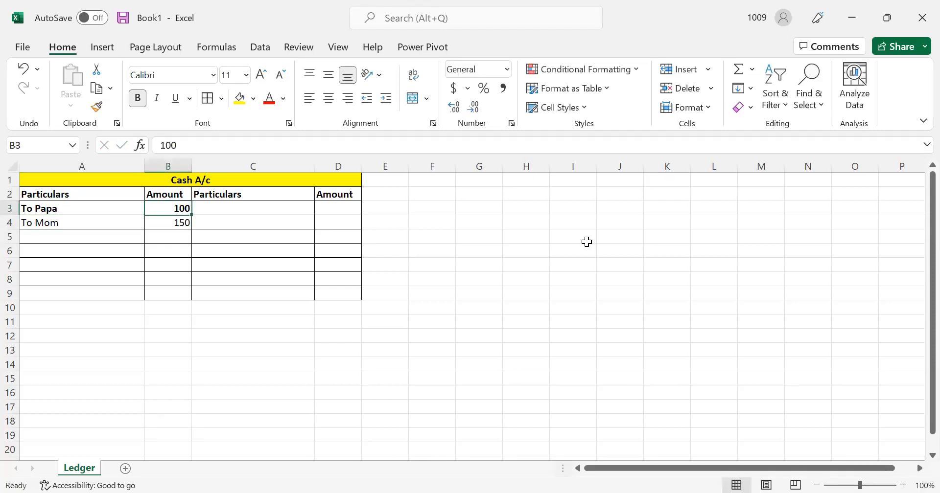
pyautogui.press('Right')
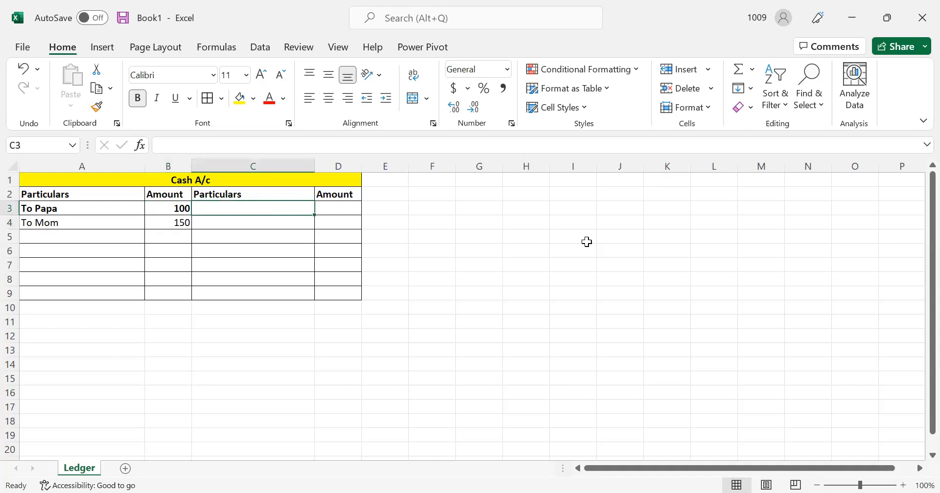
pyautogui.write('by')
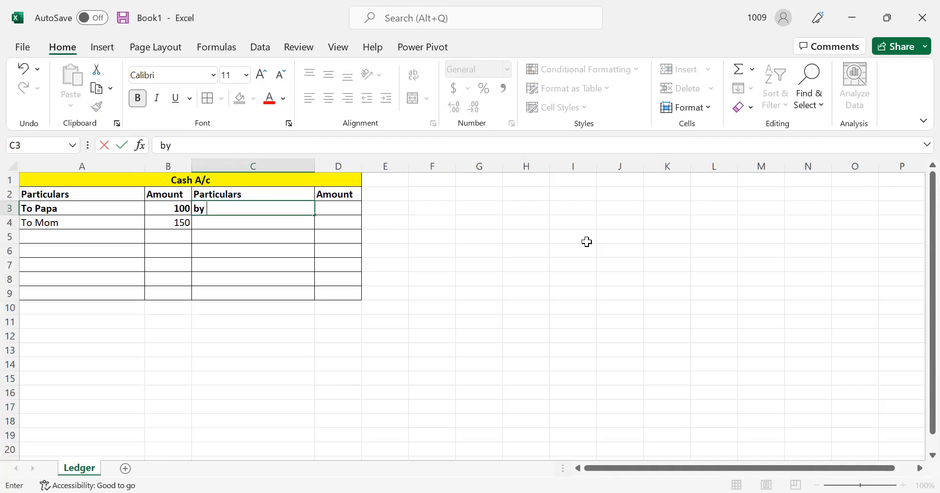
pyautogui.write('Chocolate')
pyautogui.press('Return')
pyautogui.write('By ')
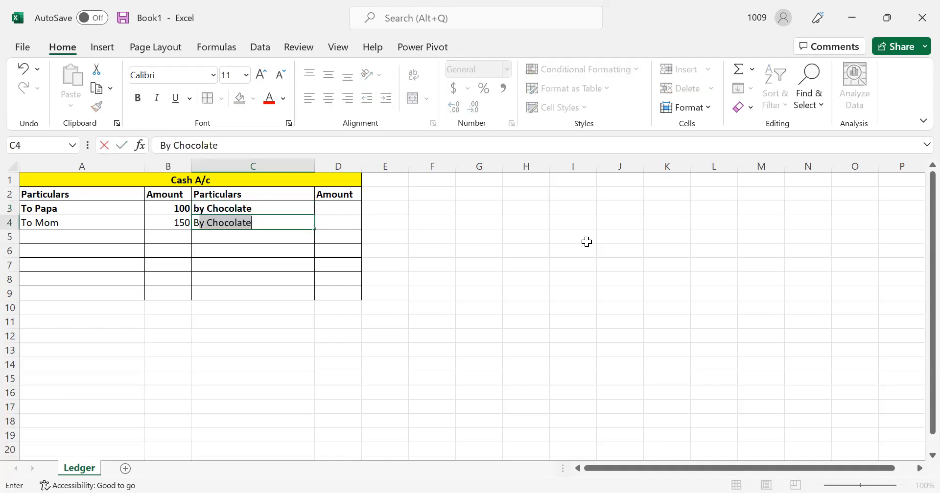
pyautogui.write('Wached ')
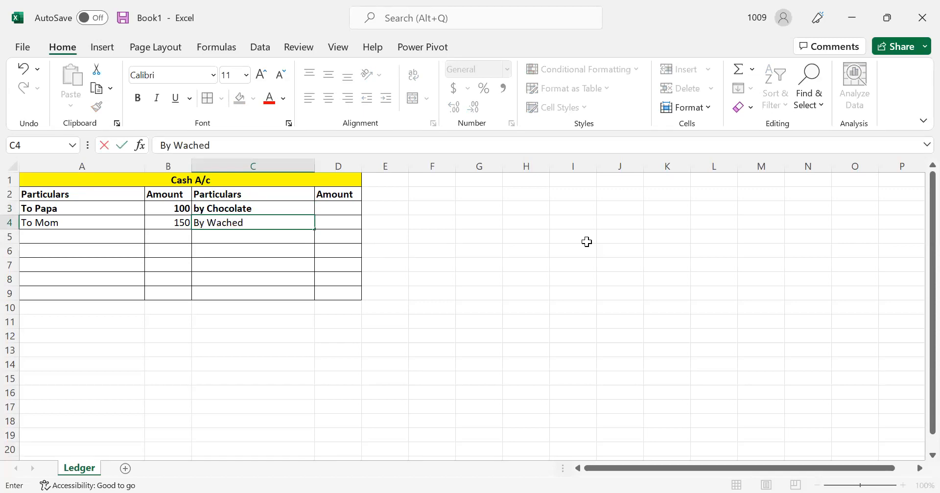
pyautogui.write('Movie')
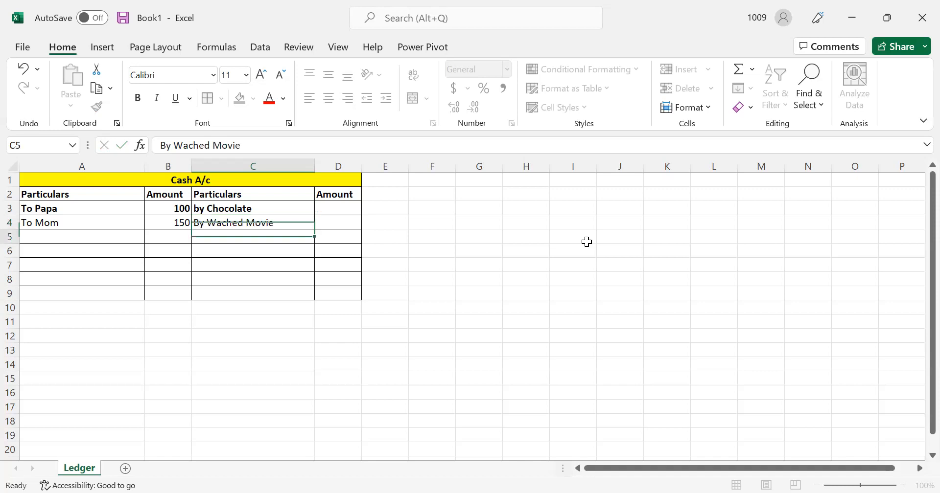
pyautogui.press('Return')
# Enter the credit-side particular "By other" in C5
pyautogui.write('By tohers')
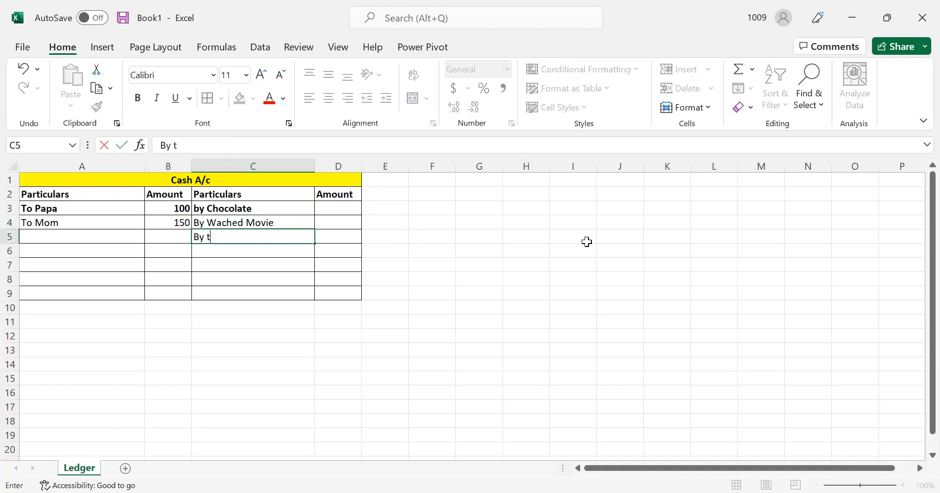
pyautogui.press('Tab')
pyautogui.press('Left')
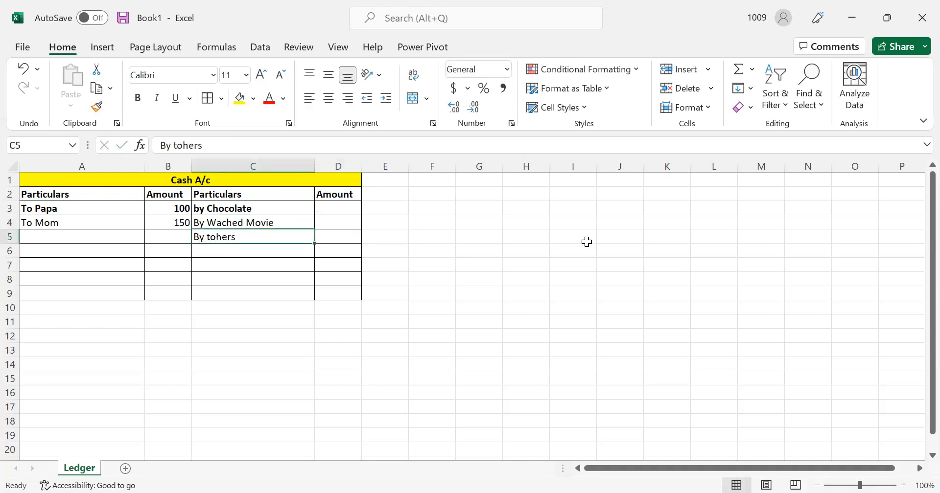
pyautogui.write('By other')
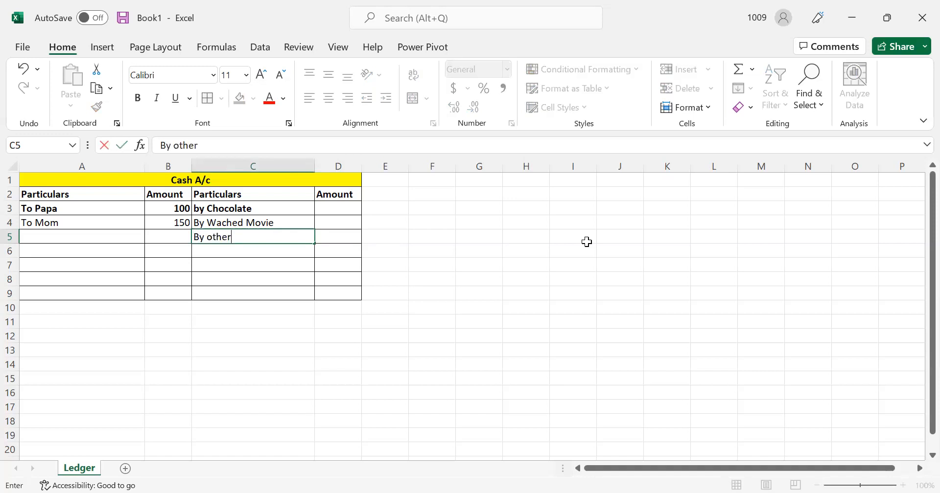
pyautogui.press('Tab')
# Enter the credit-side amounts 20 in D3, 40 in D4 and 60 in D5
pyautogui.press('Up')
pyautogui.press('Up')
pyautogui.write('1')
pyautogui.press('BackSpace')
pyautogui.write('20')
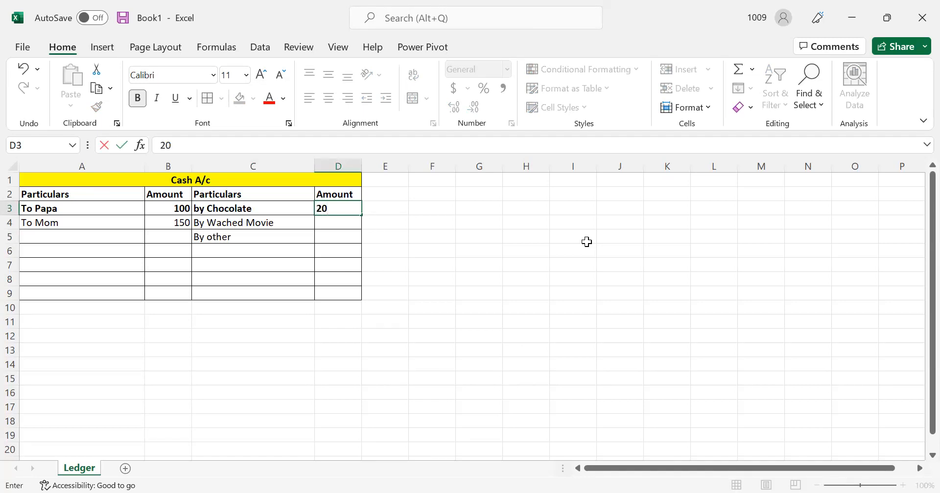
pyautogui.press('Return')
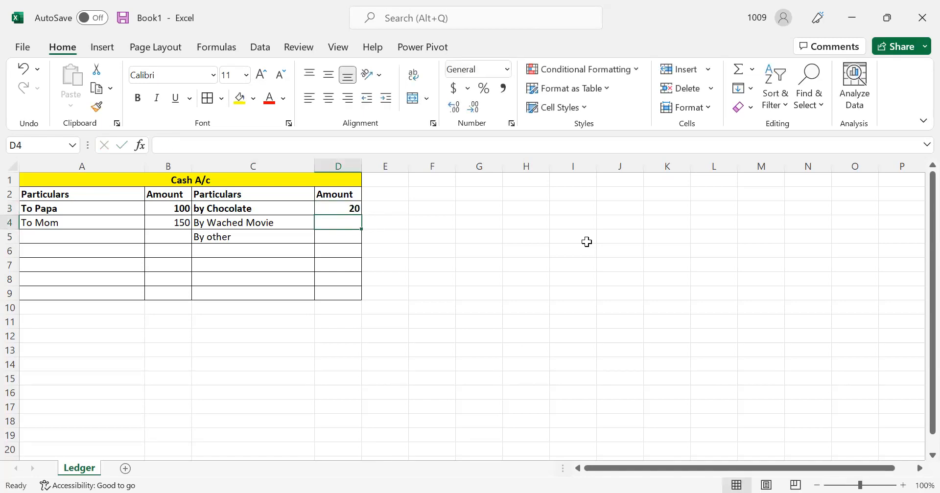
pyautogui.write('40')
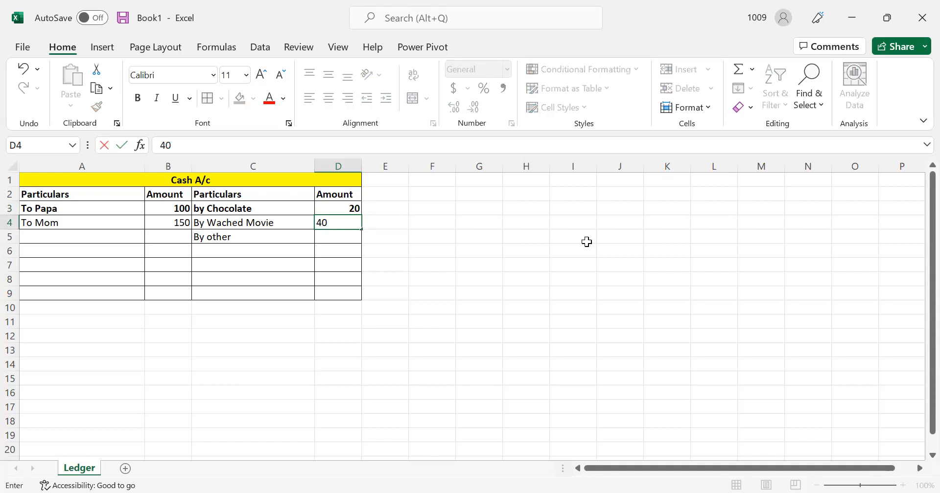
pyautogui.press('Return')
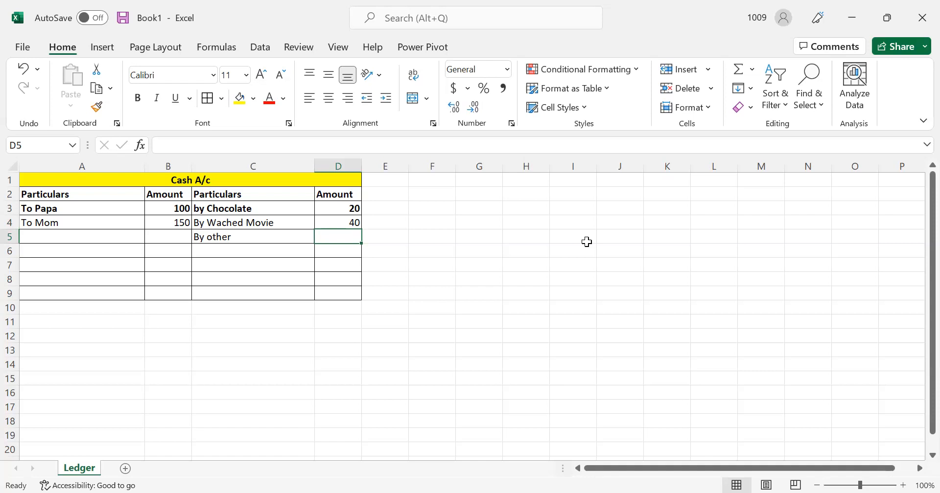
pyautogui.write('50')
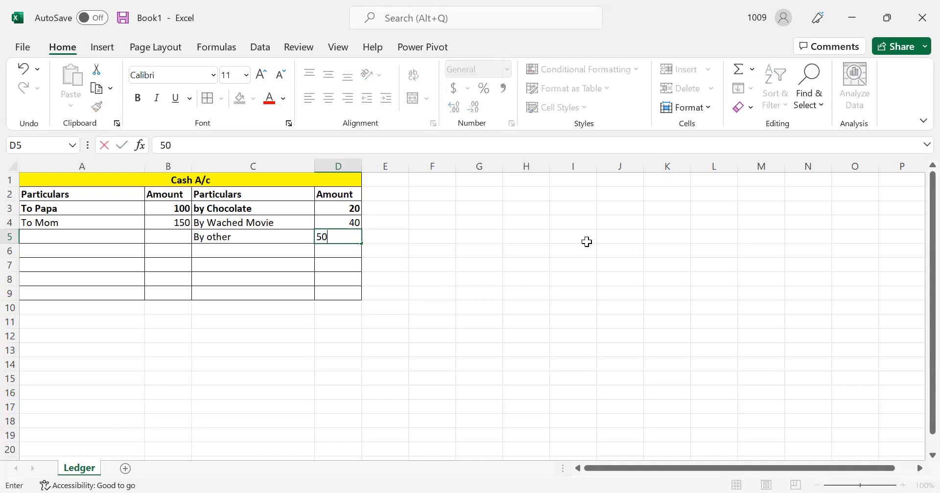
pyautogui.press('BackSpace')
pyautogui.press('BackSpace')
pyautogui.write('60')
pyautogui.press('Return')
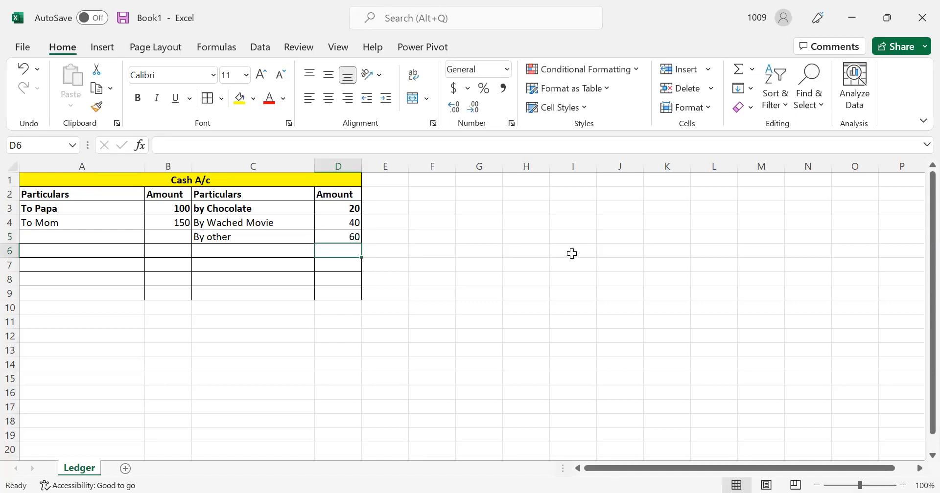
# AutoSum both Amount columns over rows 3 to 8, placing the sums in B9 and D9
pyautogui.moveTo(177, 212); pyautogui.dragTo(171, 238)
pyautogui.moveTo(170, 281); pyautogui.dragTo(169, 293)
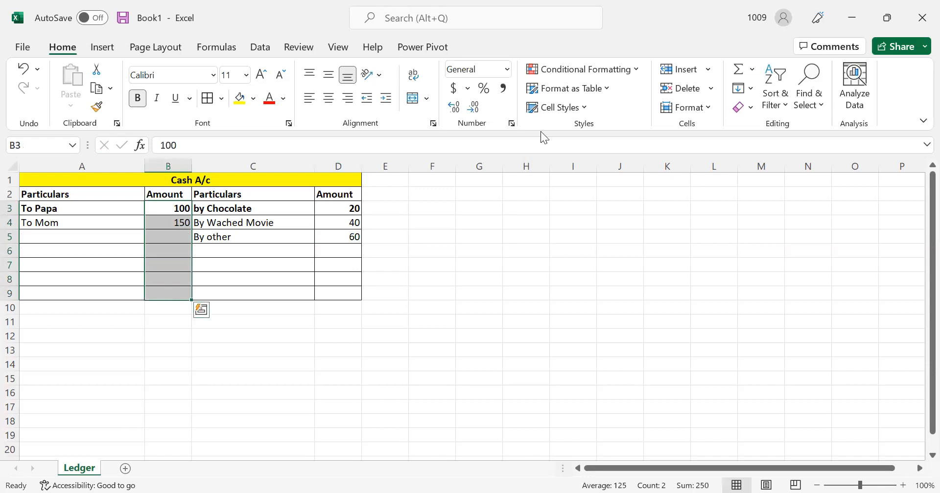
pyautogui.click(737, 73)
pyautogui.moveTo(346, 210); pyautogui.dragTo(342, 291)
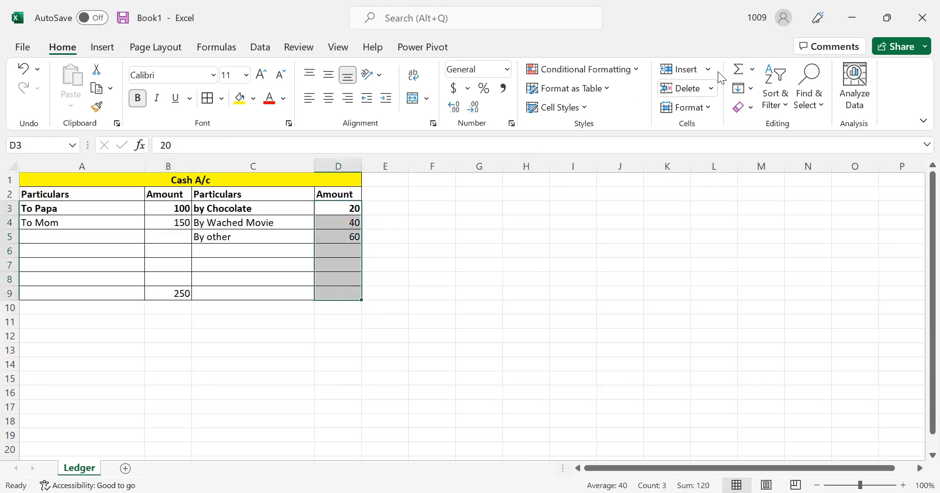
pyautogui.click(738, 73)
pyautogui.click(122, 200)
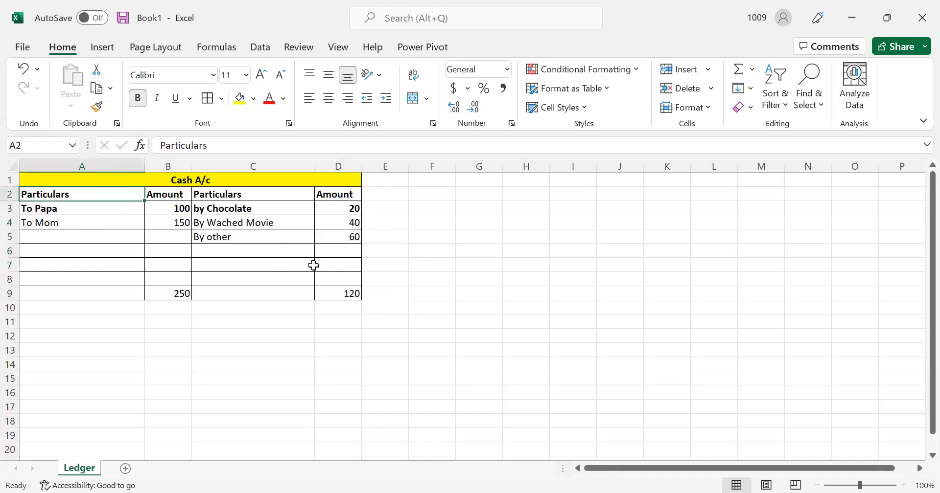
# Enter the label "Total" in A9 and C9 beside the two column sums
pyautogui.click(182, 293)
pyautogui.click(85, 295)
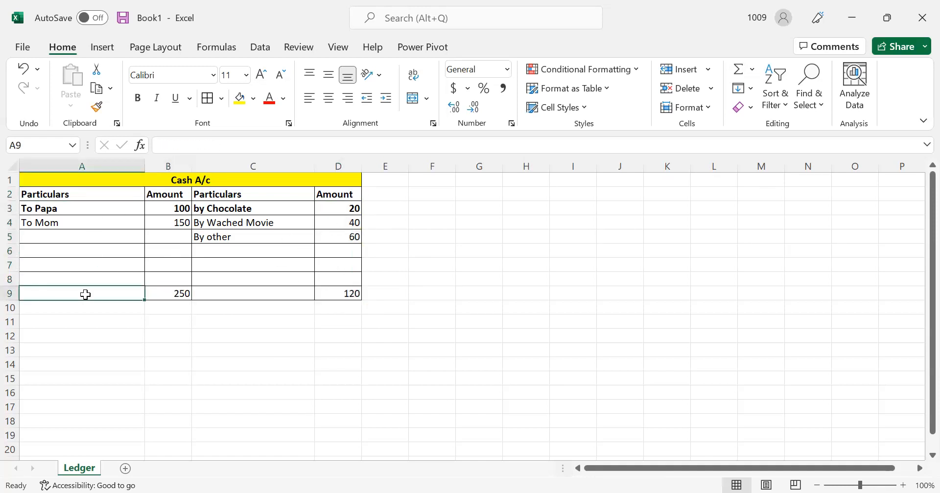
pyautogui.write('Total')
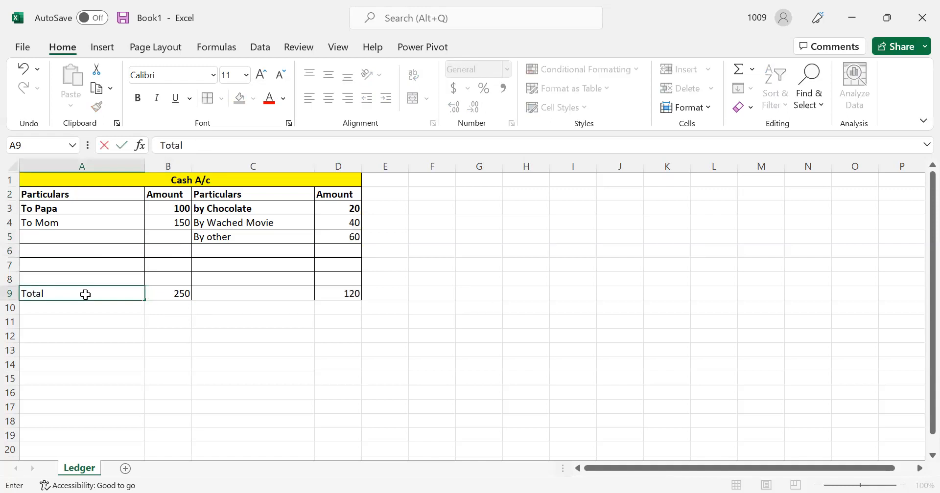
pyautogui.press('Tab')
pyautogui.press('Tab')
pyautogui.write('Total')
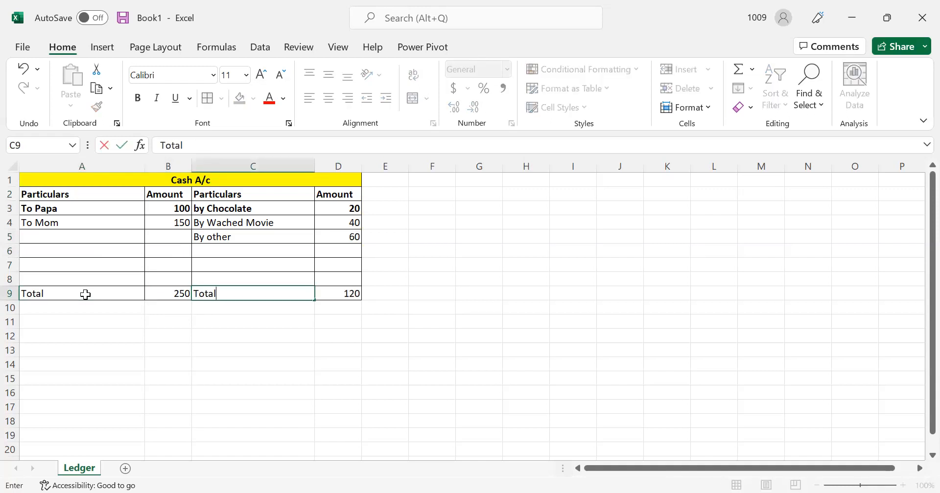
pyautogui.press('Return')
# Make the Total row cells A9:D9 bold
pyautogui.moveTo(85, 295); pyautogui.dragTo(325, 308)
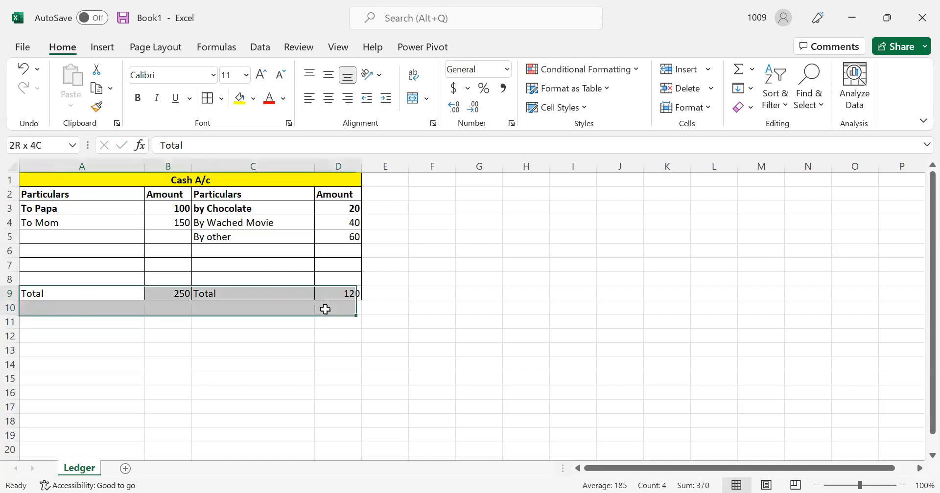
pyautogui.click(258, 306)
pyautogui.click(252, 295)
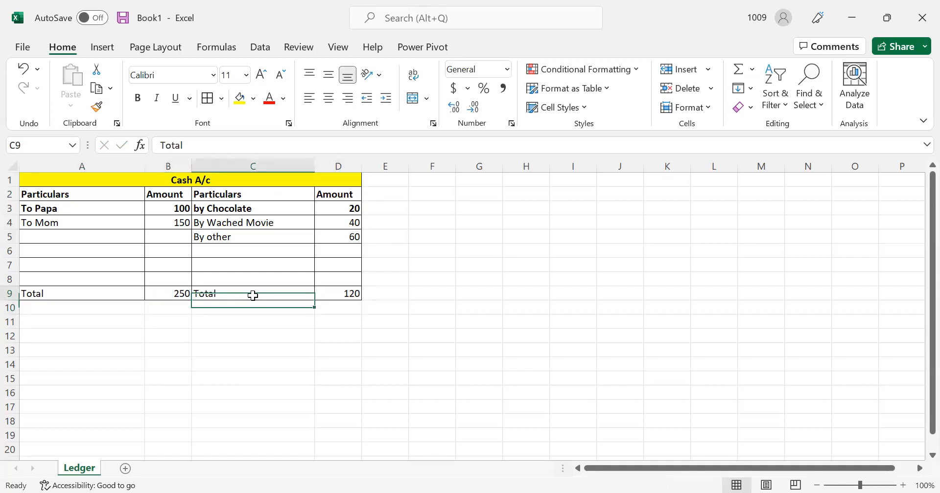
pyautogui.click(183, 300)
pyautogui.moveTo(119, 292); pyautogui.dragTo(337, 293)
pyautogui.hotkey('ctrl', 'b')
pyautogui.click(241, 368)
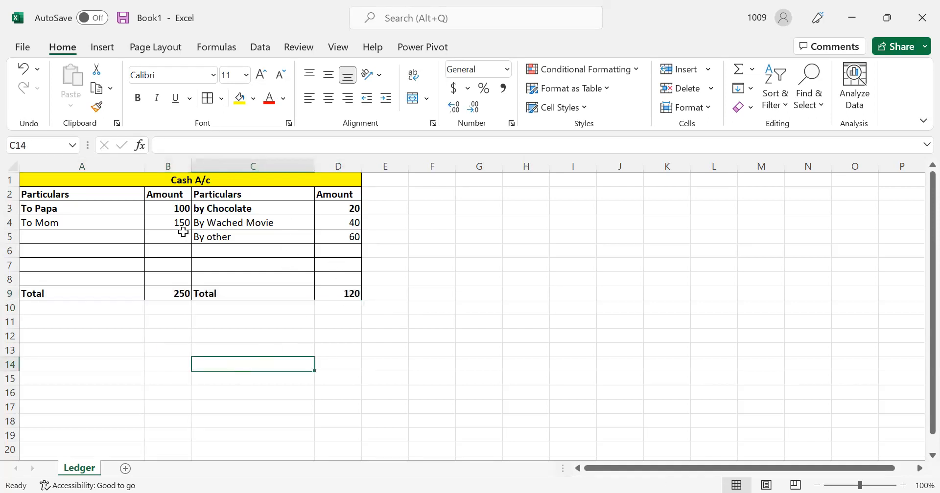
# Calculate the difference between the debit and credit totals in F8 with the formula =250-120
pyautogui.click(175, 294)
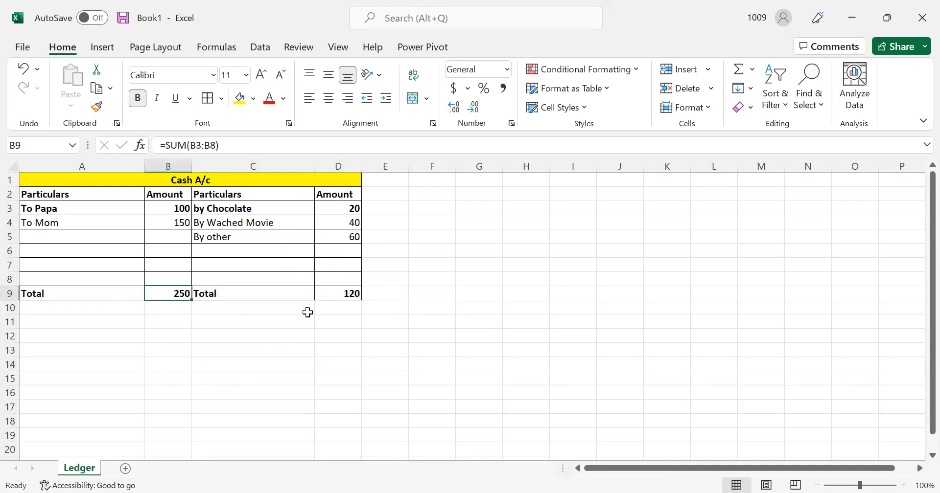
pyautogui.click(341, 295)
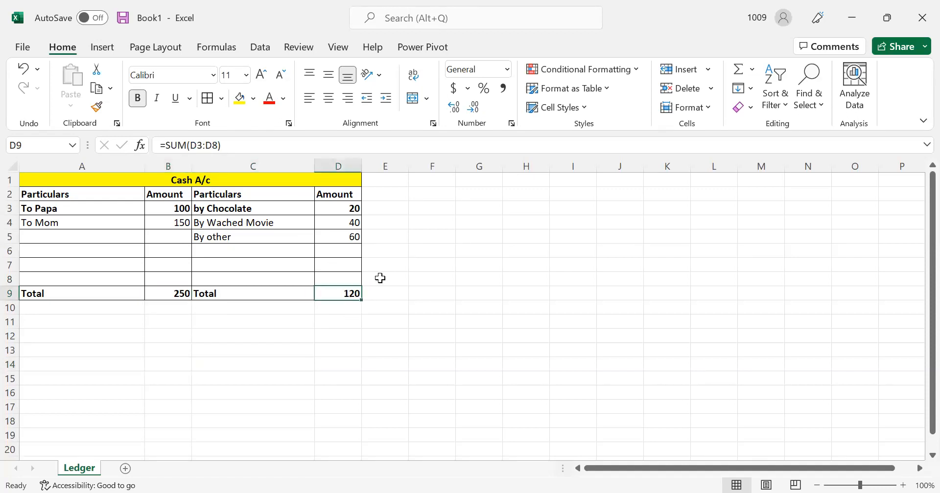
pyautogui.click(442, 279)
pyautogui.write('=2')
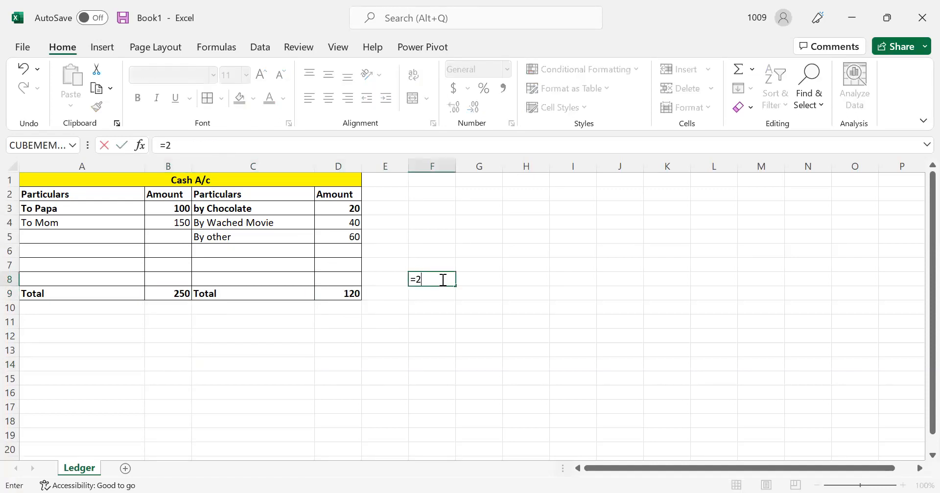
pyautogui.write('50-120')
pyautogui.press('Return')
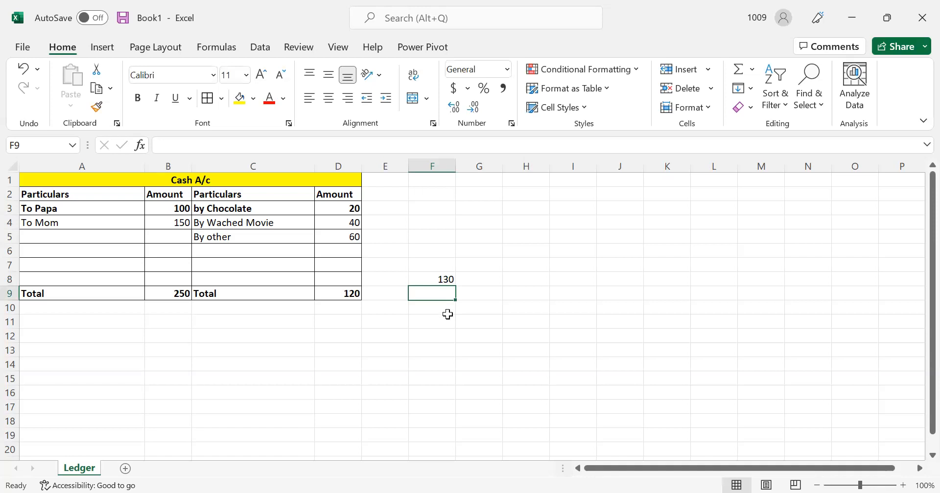
# Enter the balancing amount 130 in D8 and its particular "By Bal C/f" in C8
pyautogui.click(345, 279)
pyautogui.write('130')
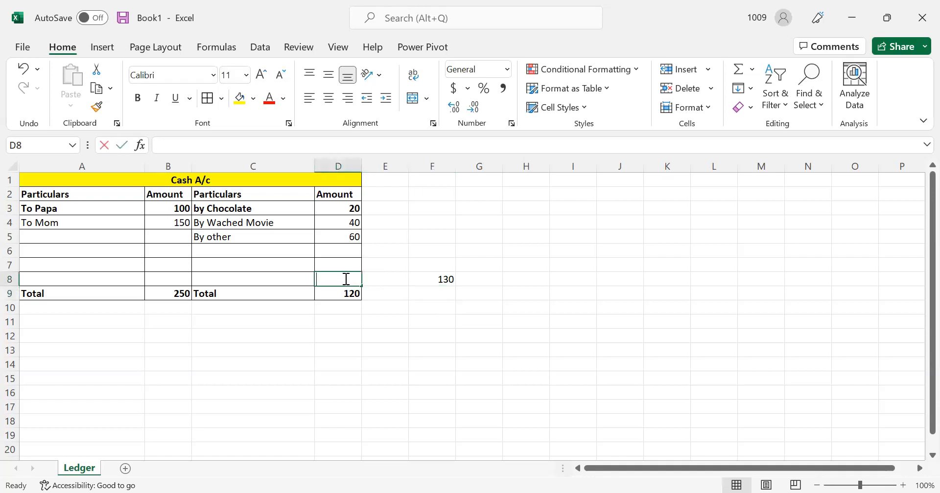
pyautogui.press('Return')
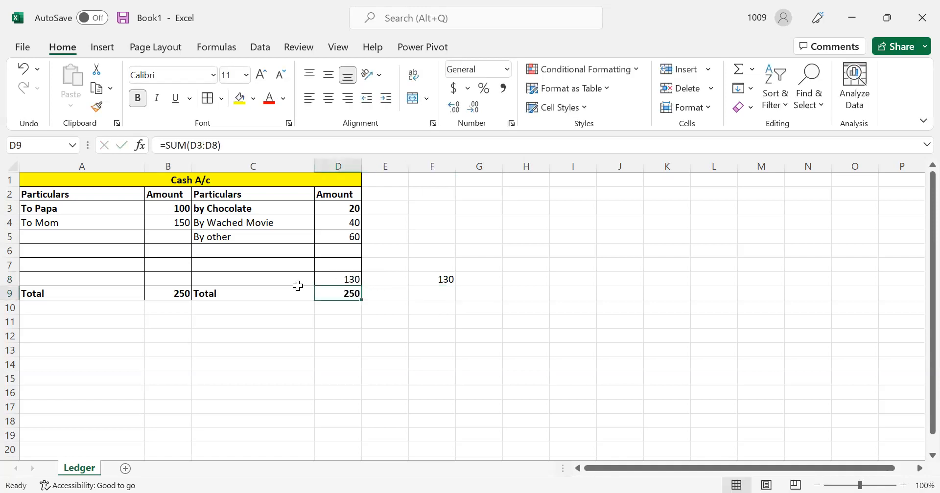
pyautogui.click(283, 280)
pyautogui.write('By')
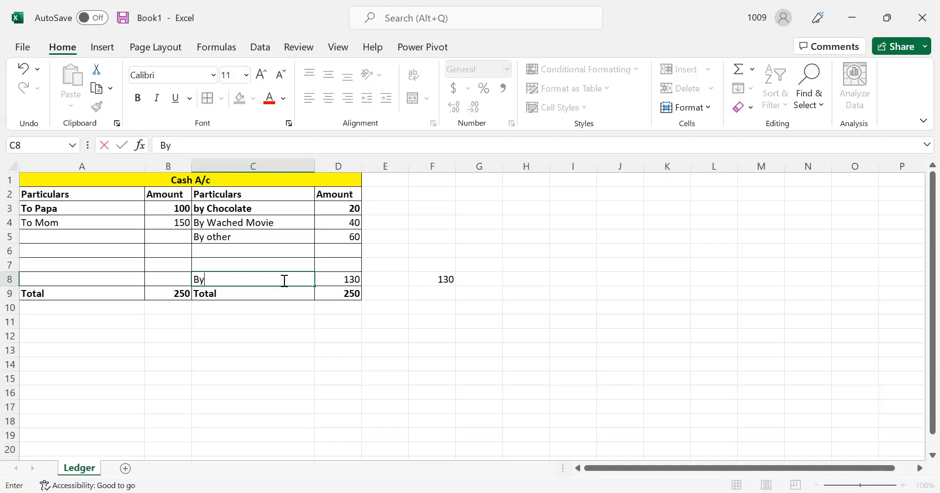
pyautogui.write(' Bal C/f')
pyautogui.press('Return')
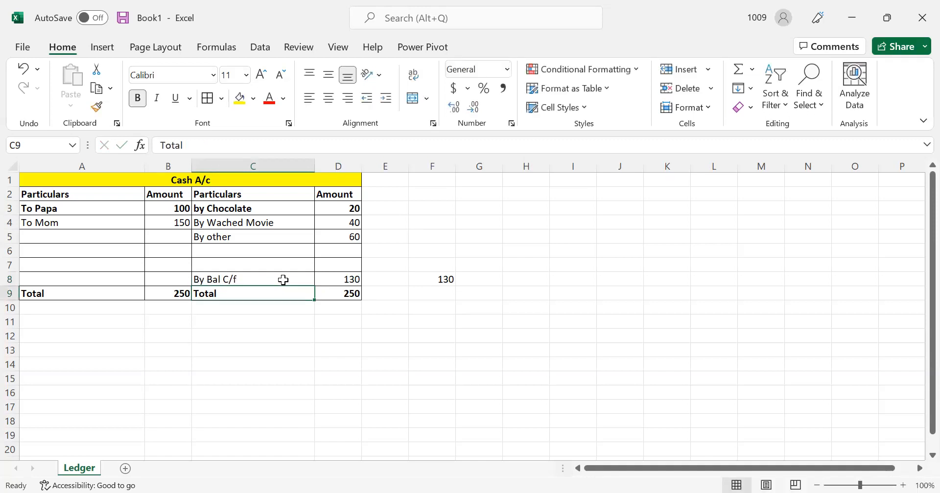
pyautogui.click(260, 354)
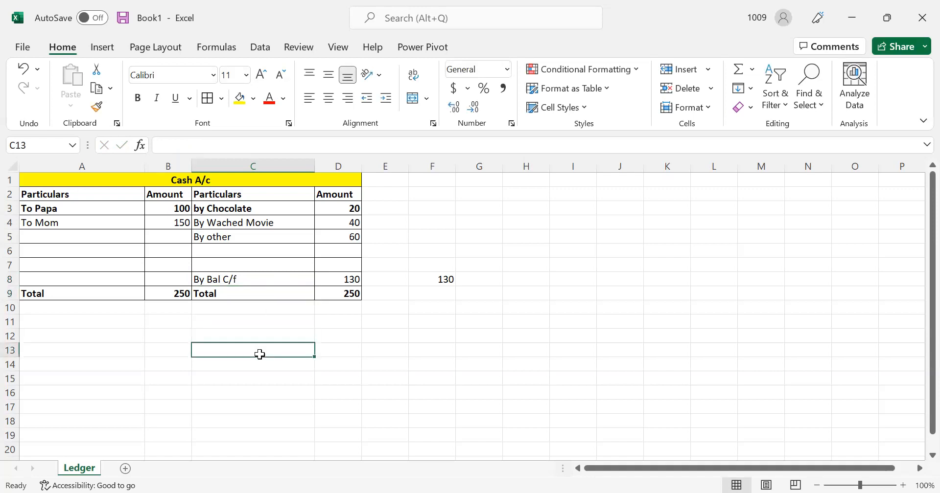
# Fill the balance amount cell D8 with the standard green color
pyautogui.click(351, 283)
pyautogui.click(255, 99)
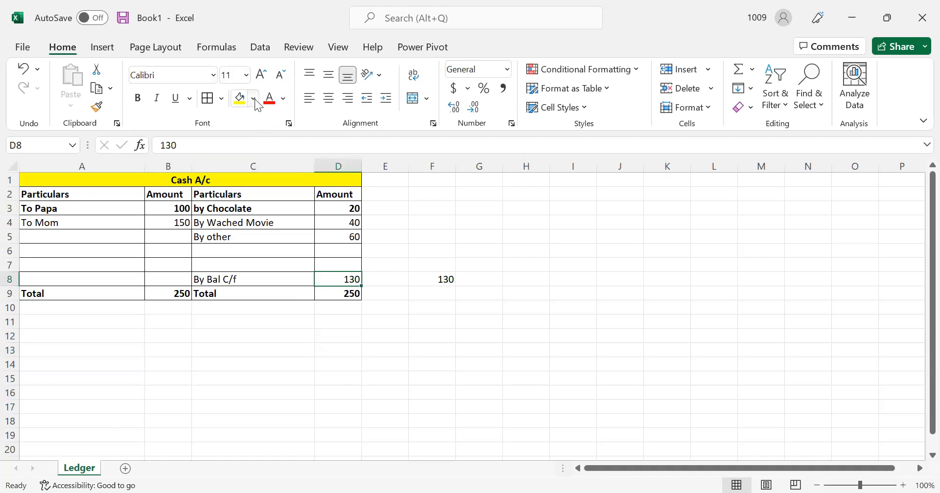
pyautogui.click(302, 238)
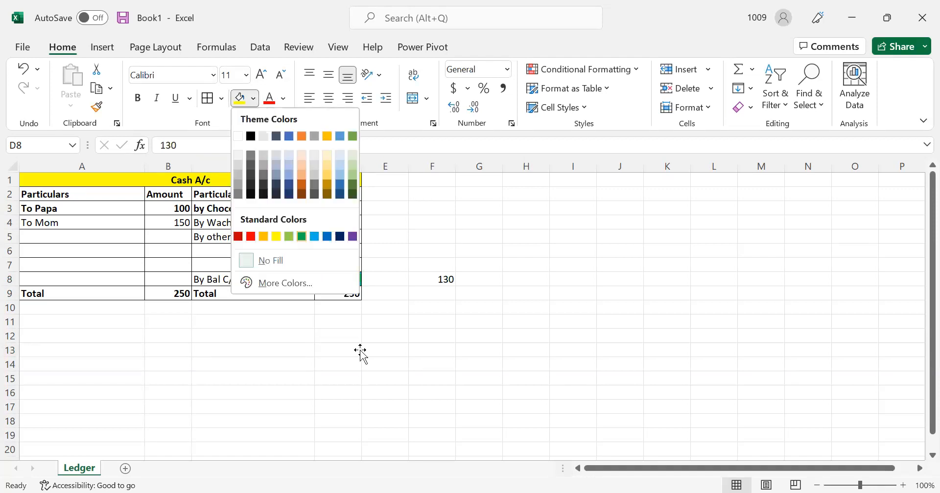
pyautogui.click(360, 351)
# Change the "To Papa" amount in B3 to 200
pyautogui.click(177, 210)
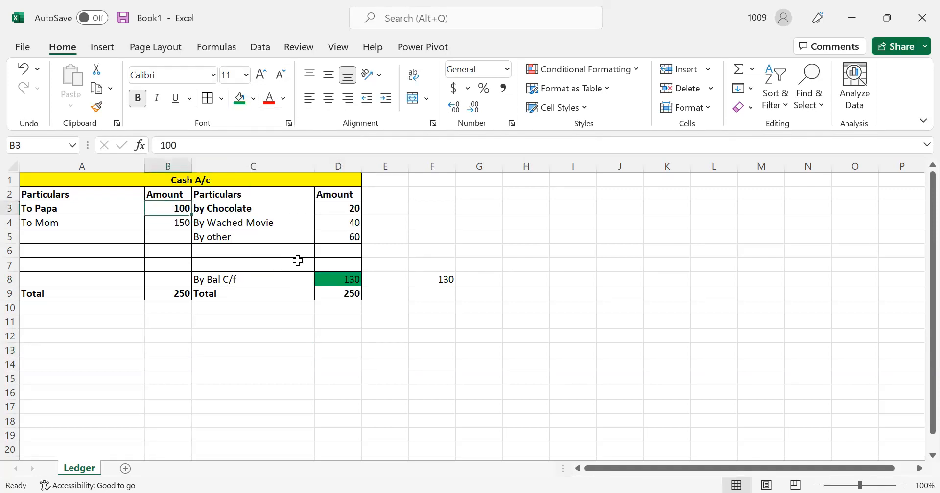
pyautogui.write('200')
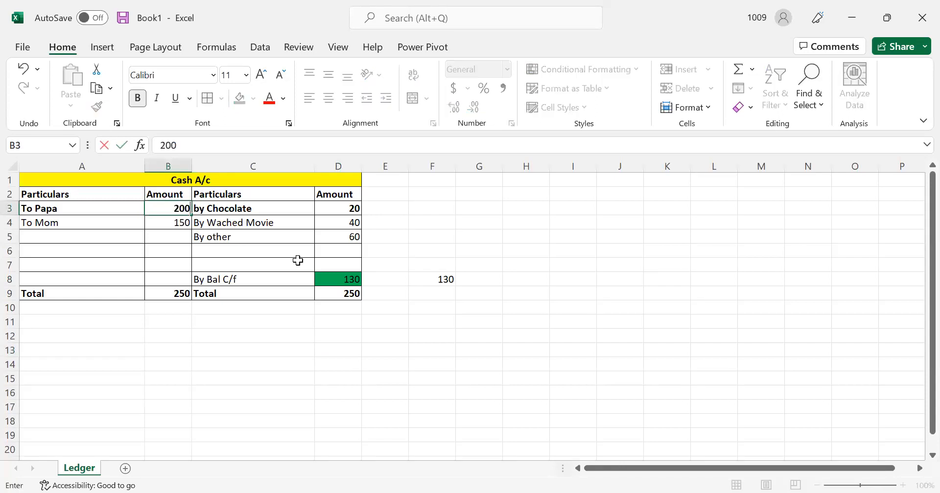
pyautogui.press('Return')
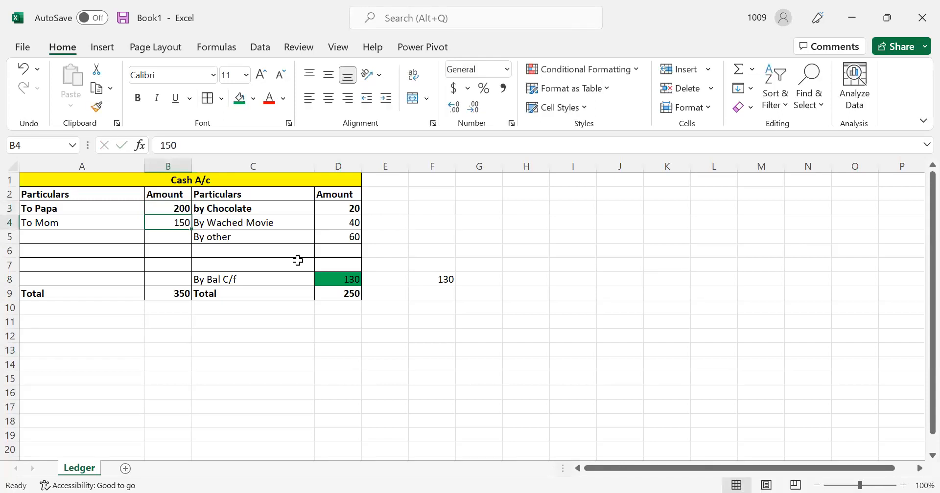
# Check the total formulas in B9 and D9, and clear the balance amount from D8
pyautogui.click(165, 296)
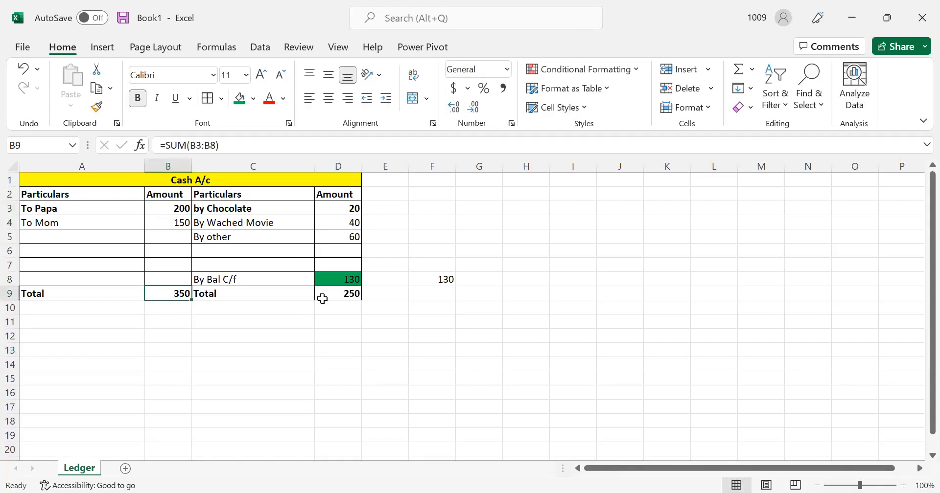
pyautogui.click(355, 294)
pyautogui.click(339, 280)
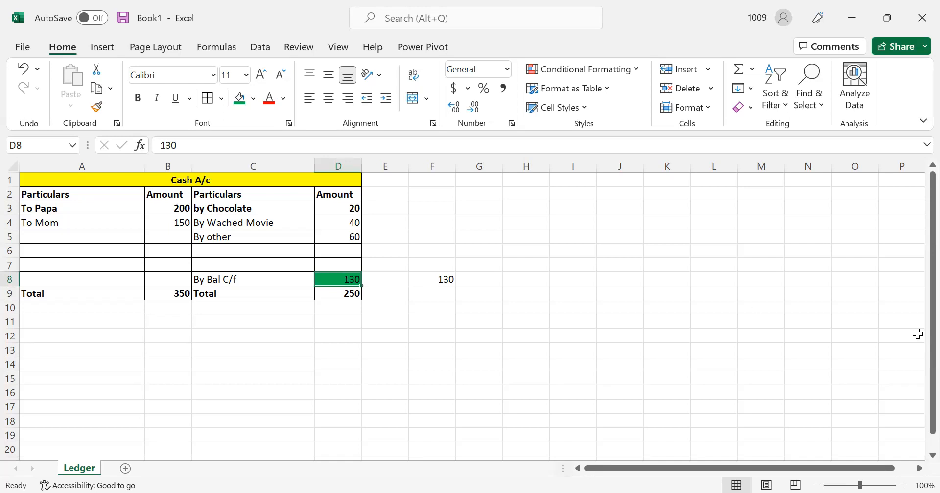
pyautogui.press('Delete')
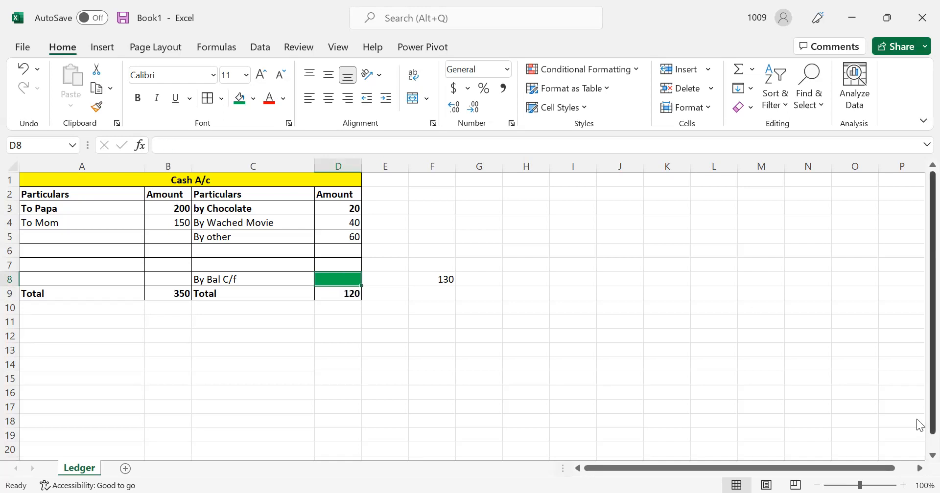
# Enter the balancing formula =SUM(B3:B8)-SUM(D3:D7) in D8 and clear the leftover helper calculation from F8
pyautogui.write('=')
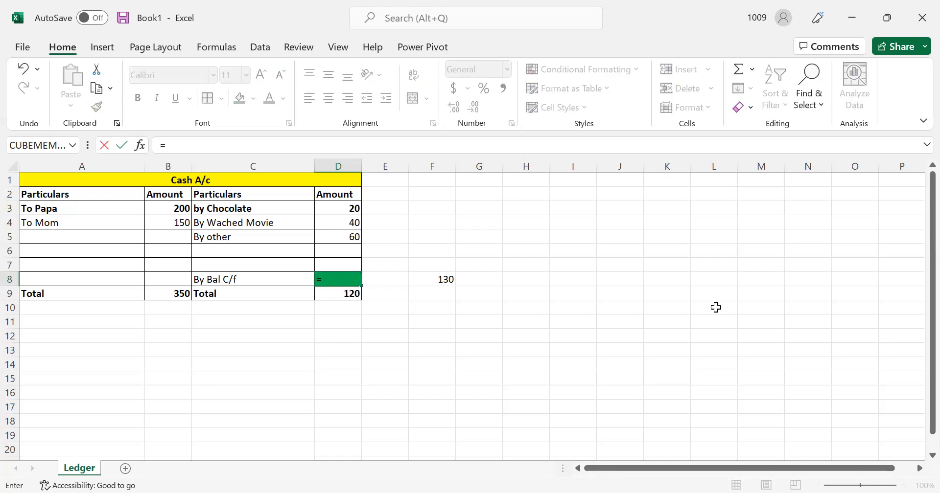
pyautogui.write('sum(')
pyautogui.moveTo(165, 209); pyautogui.dragTo(163, 275)
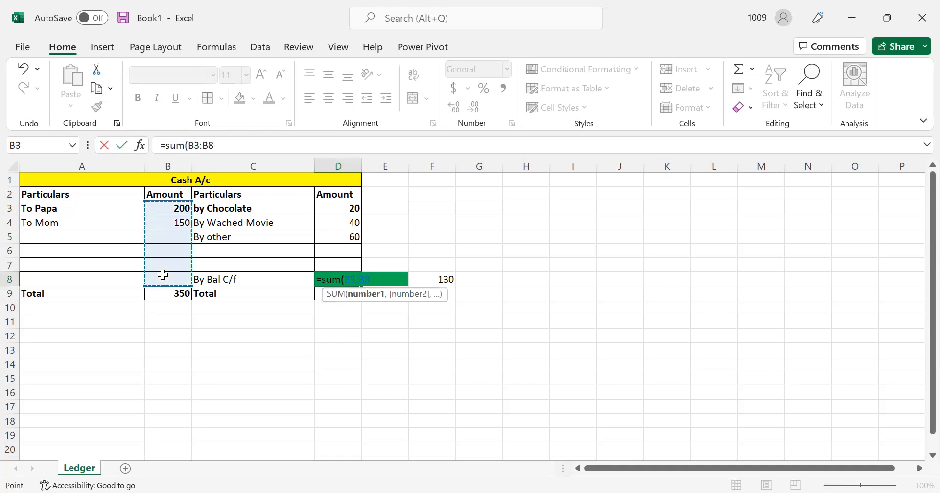
pyautogui.write(')')
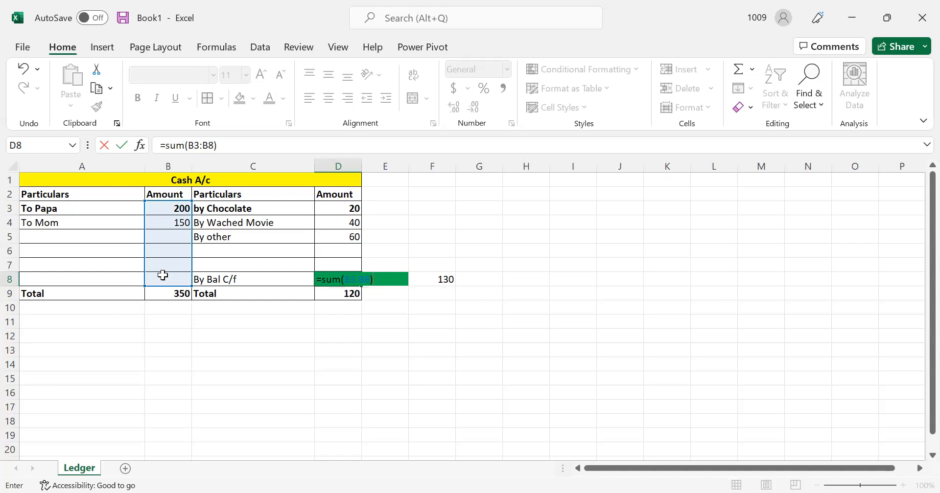
pyautogui.write('-sum(')
pyautogui.moveTo(342, 206); pyautogui.dragTo(338, 262)
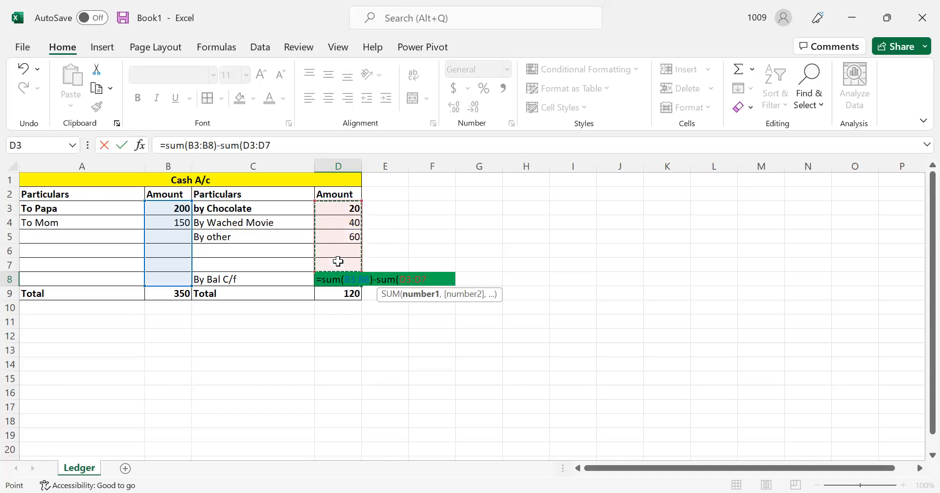
pyautogui.write(')')
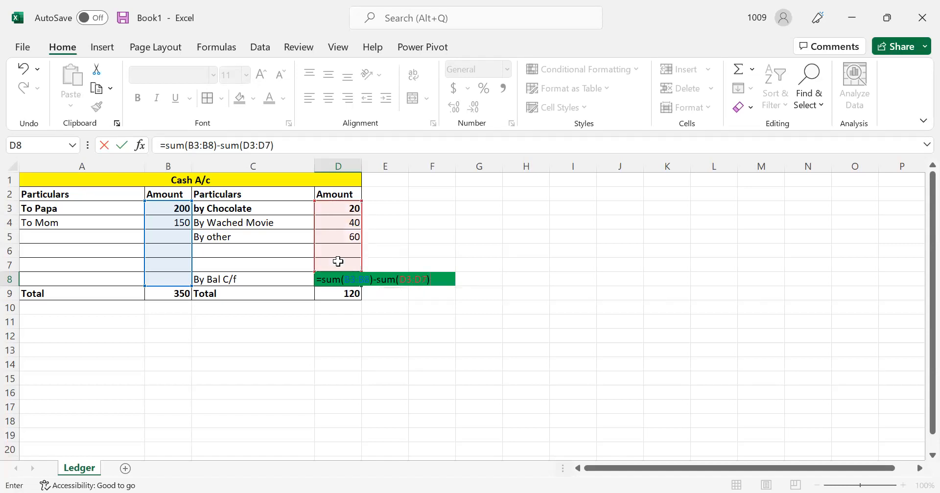
pyautogui.hotkey('ctrl', 'Return')
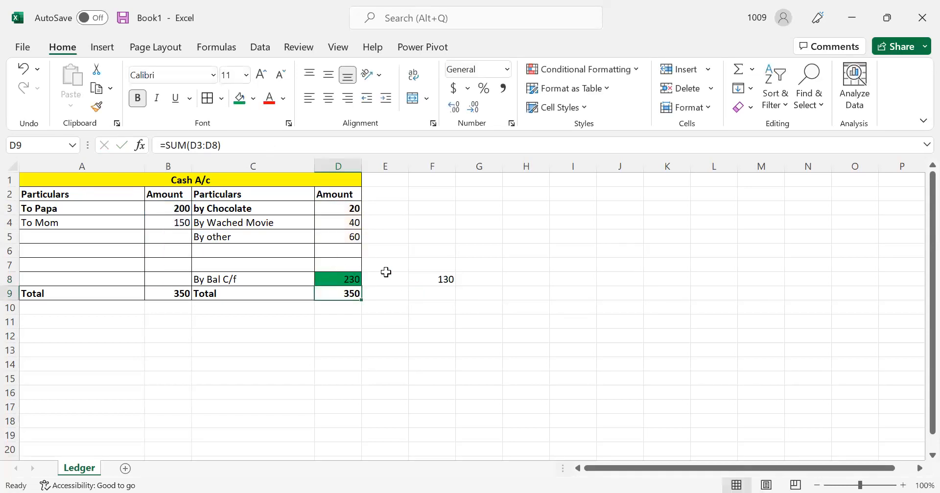
pyautogui.click(452, 278)
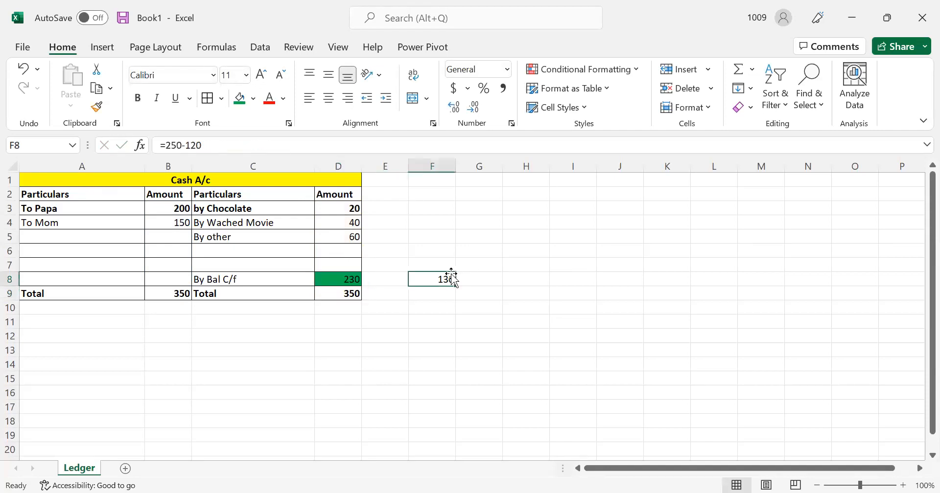
pyautogui.press('Delete')
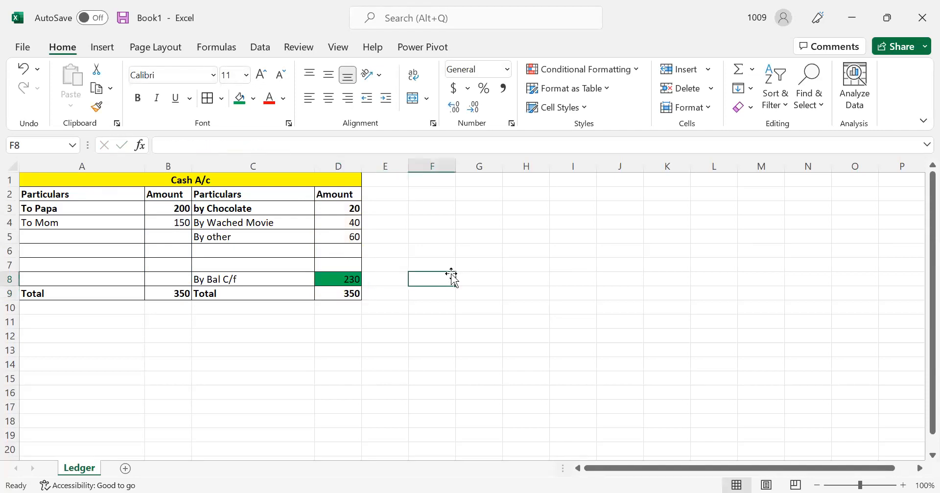
# Change the "By other" amount in D5 to 75 and the "To Mom" amount in B4 to 600
pyautogui.click(355, 238)
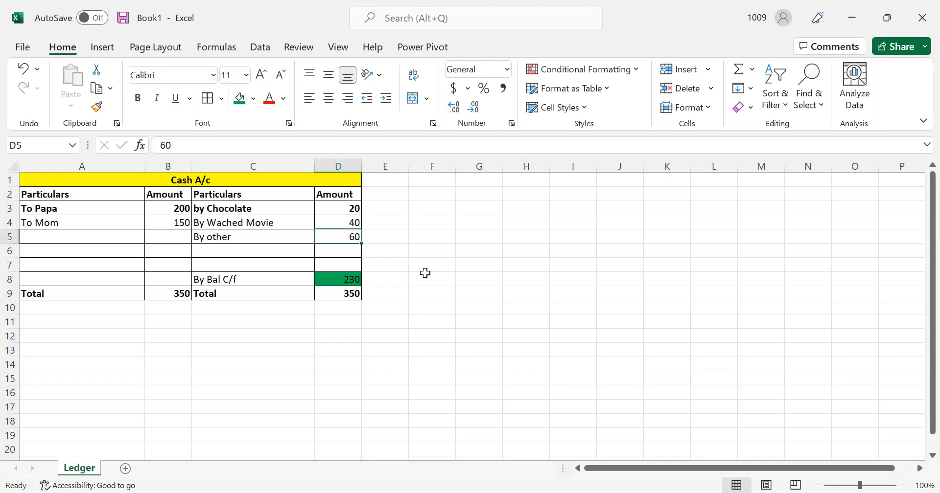
pyautogui.write('75')
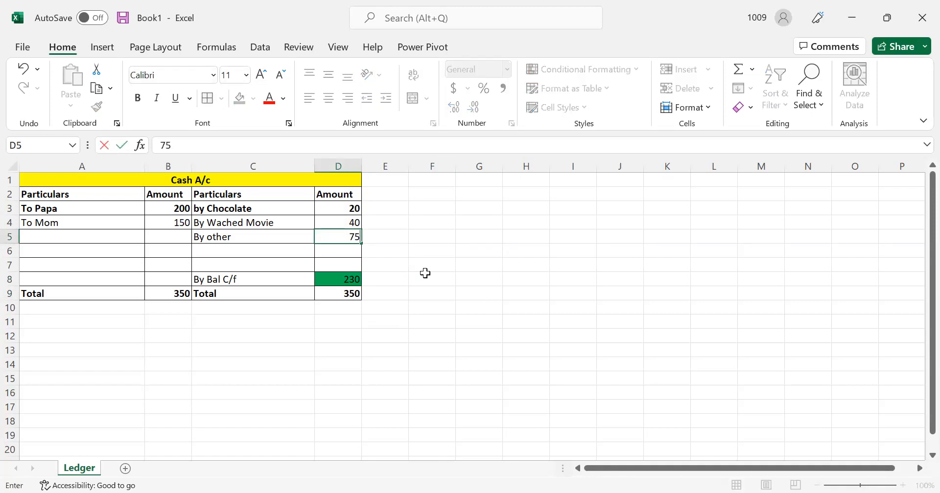
pyautogui.press('Return')
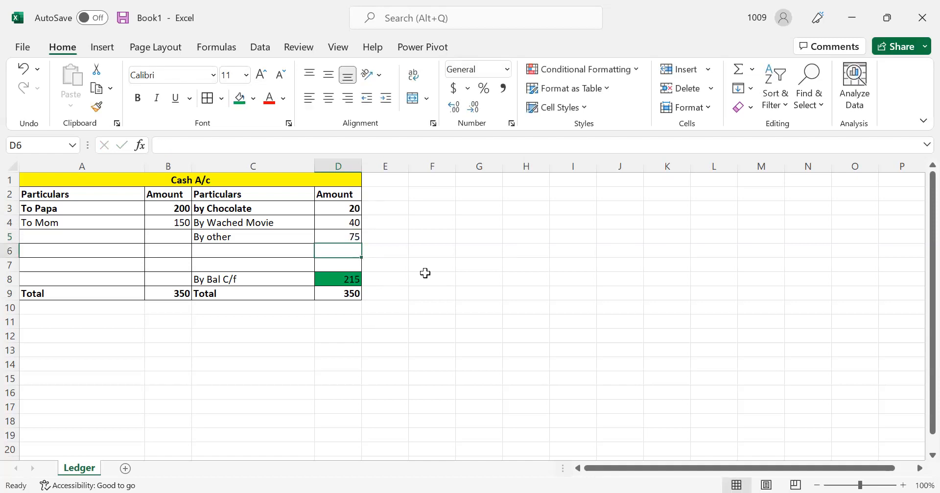
pyautogui.click(341, 277)
pyautogui.click(172, 223)
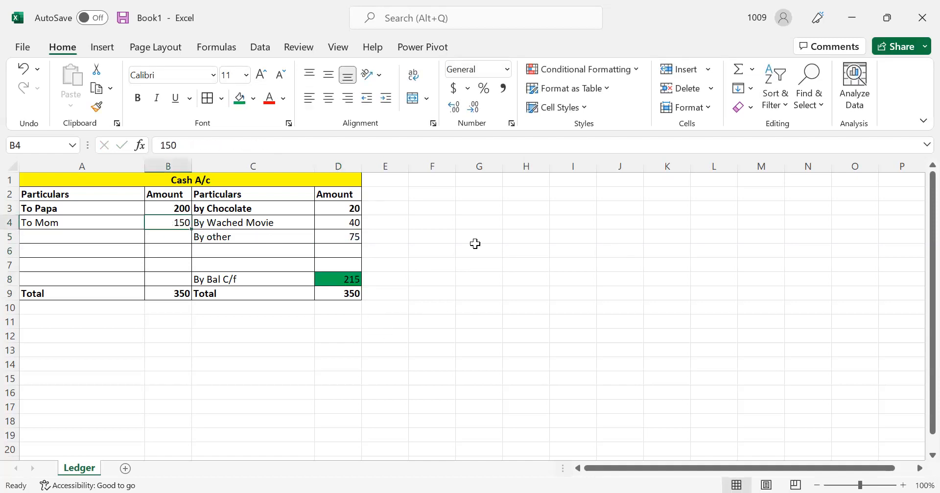
pyautogui.write('60')
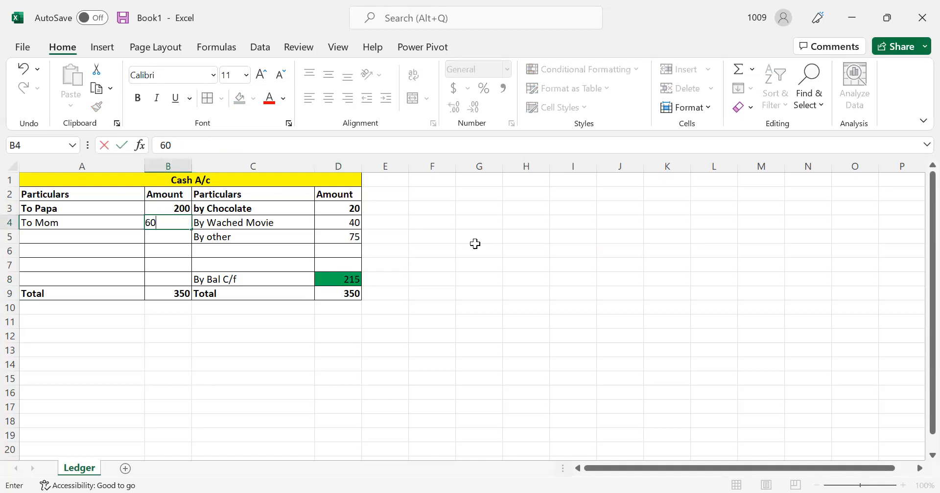
pyautogui.write('0')
pyautogui.press('Return')
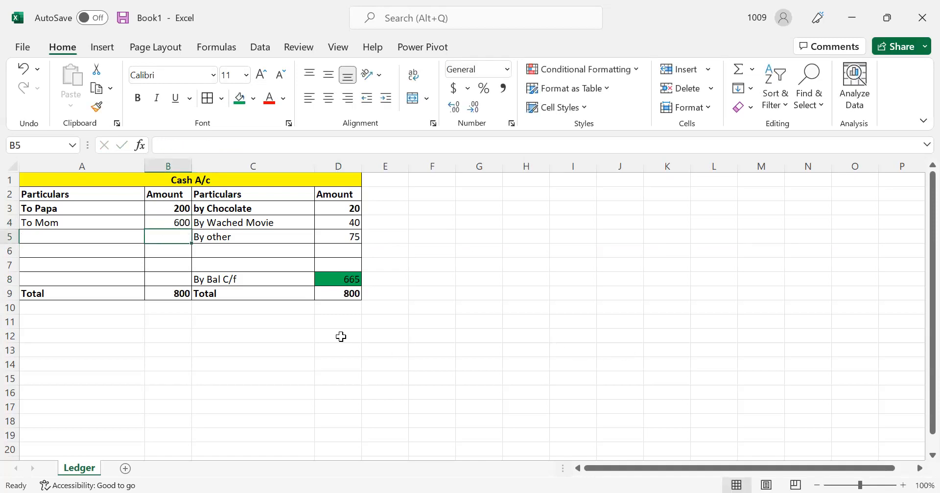
# Below the ledger, enter "Assets" in C12 and its balance type "Debit Balance" in D12
pyautogui.click(164, 194)
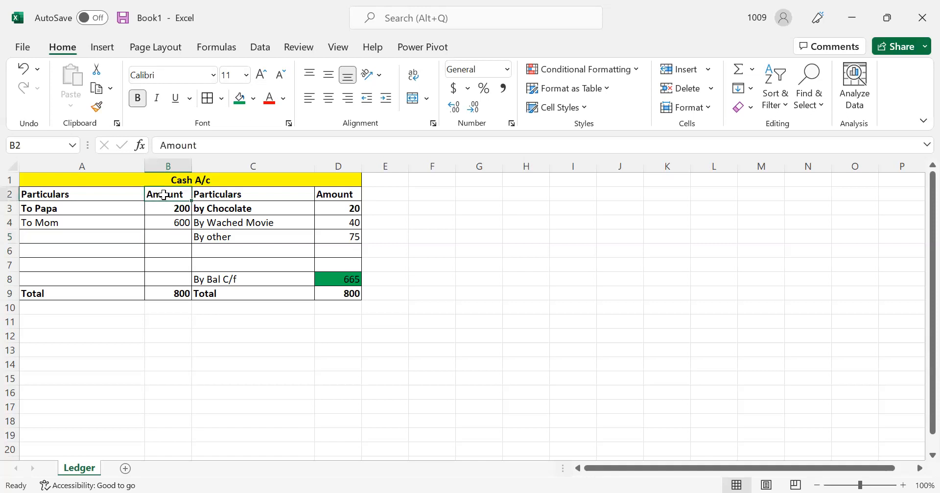
pyautogui.click(231, 335)
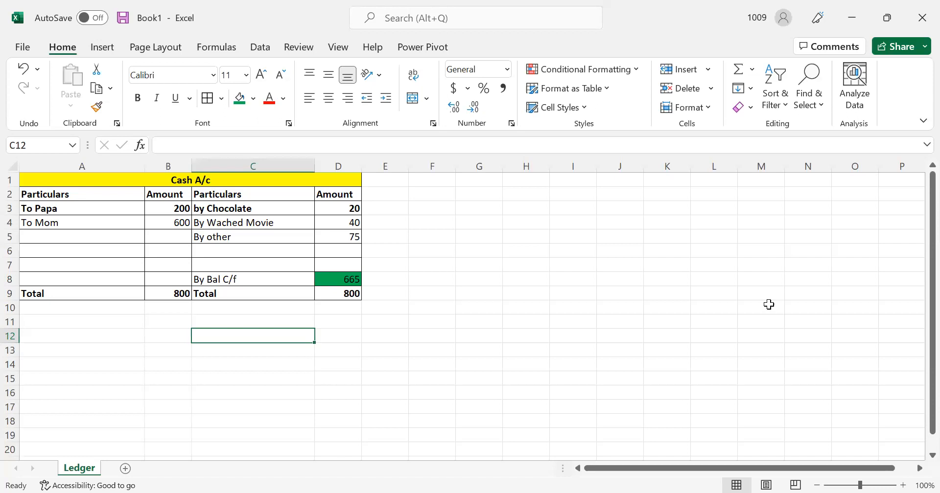
pyautogui.write('Assets')
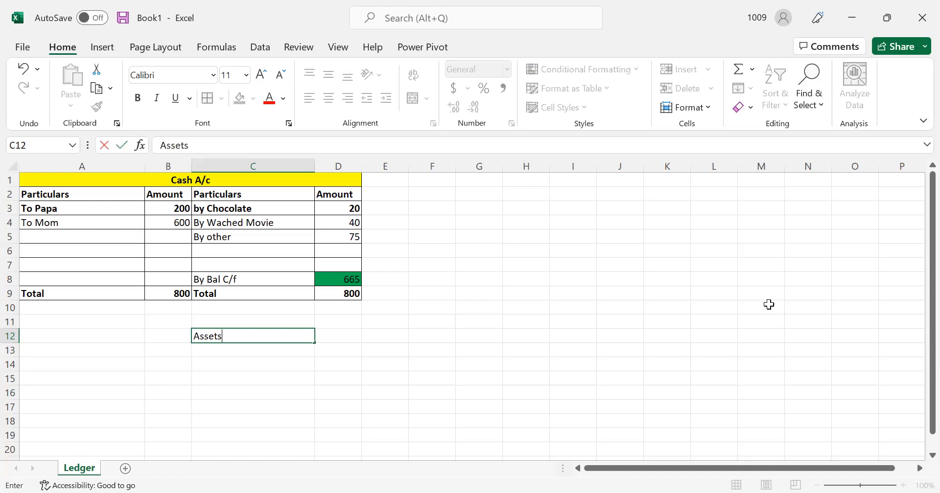
pyautogui.press('Return')
pyautogui.press('Up')
pyautogui.press('Right')
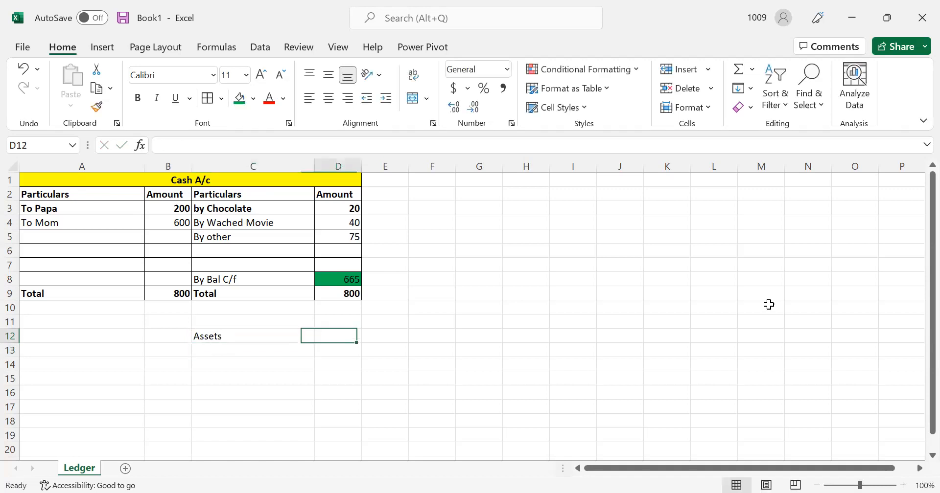
pyautogui.write('Debit')
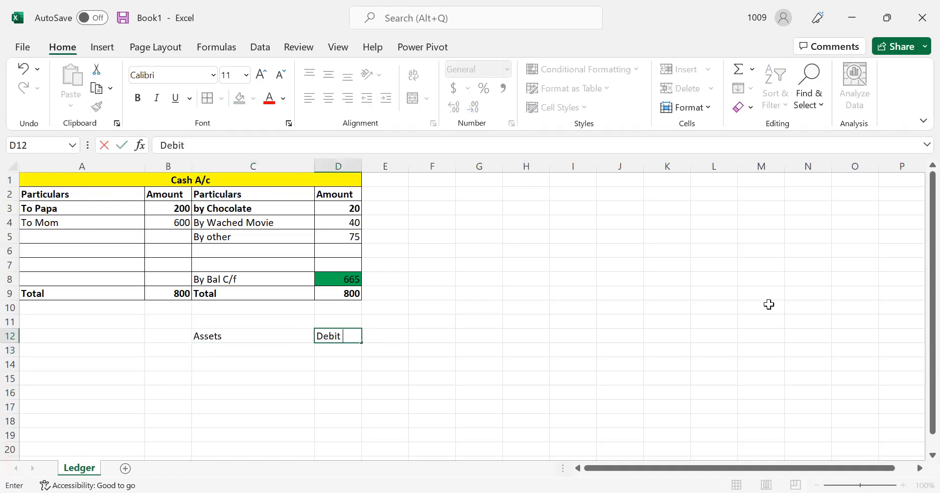
pyautogui.write(' BAlance')
pyautogui.press('Return')
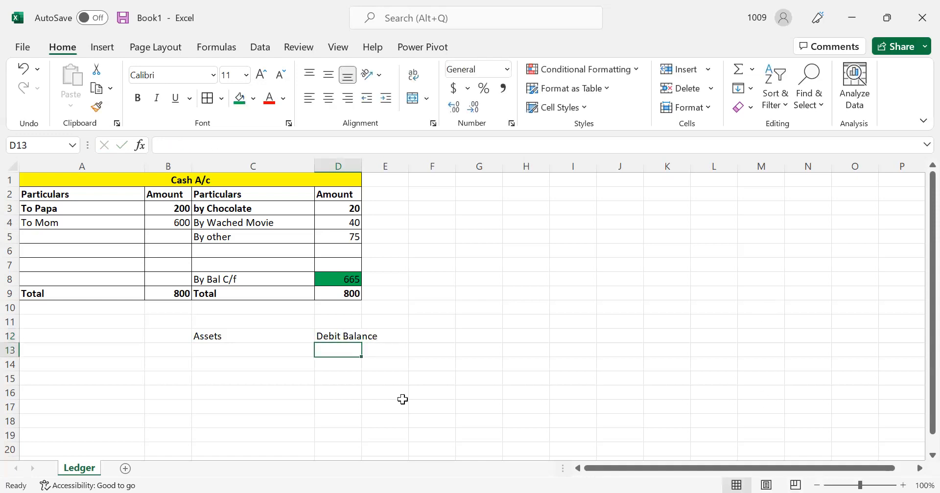
# Examine the debit amounts, the credit amounts and the carried-forward balance formula in D8 of the Cash A/c
pyautogui.moveTo(170, 211); pyautogui.dragTo(172, 268)
pyautogui.click(325, 207)
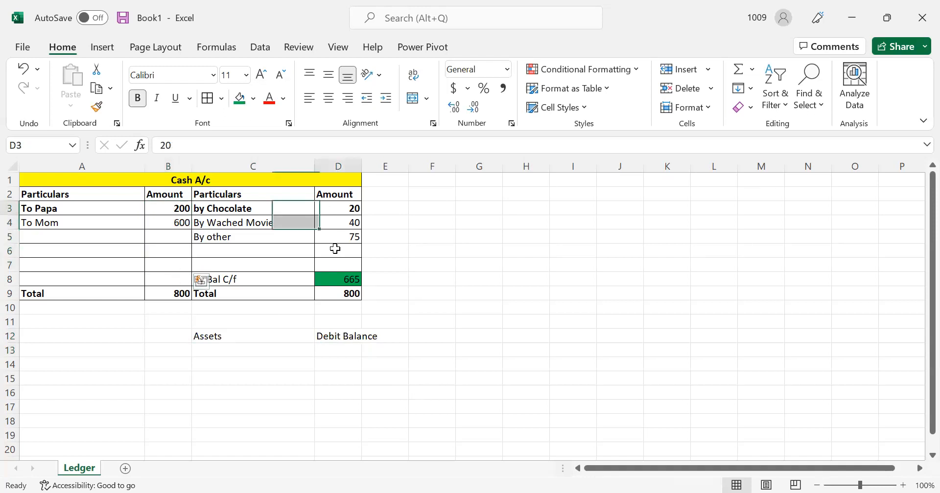
pyautogui.moveTo(335, 249); pyautogui.dragTo(337, 264)
pyautogui.click(337, 278)
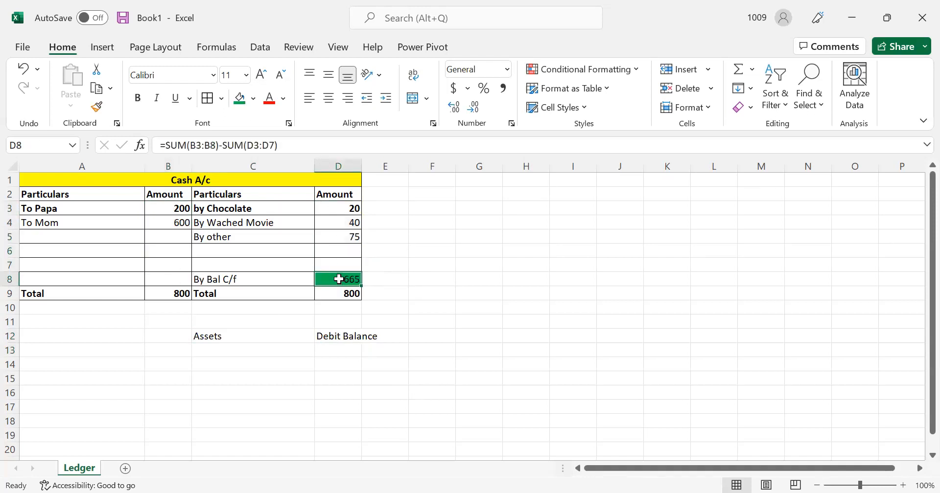
pyautogui.click(173, 194)
pyautogui.click(338, 284)
pyautogui.click(234, 349)
pyautogui.click(208, 185)
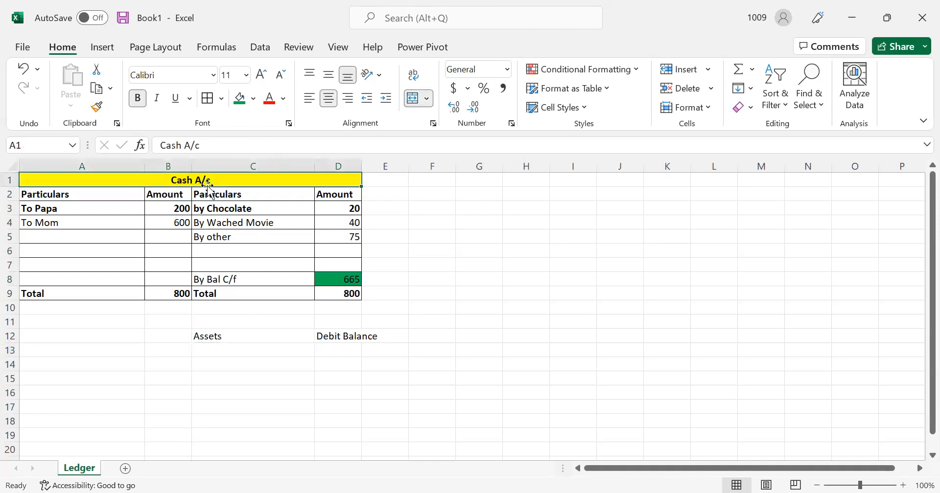
pyautogui.click(179, 222)
pyautogui.click(338, 284)
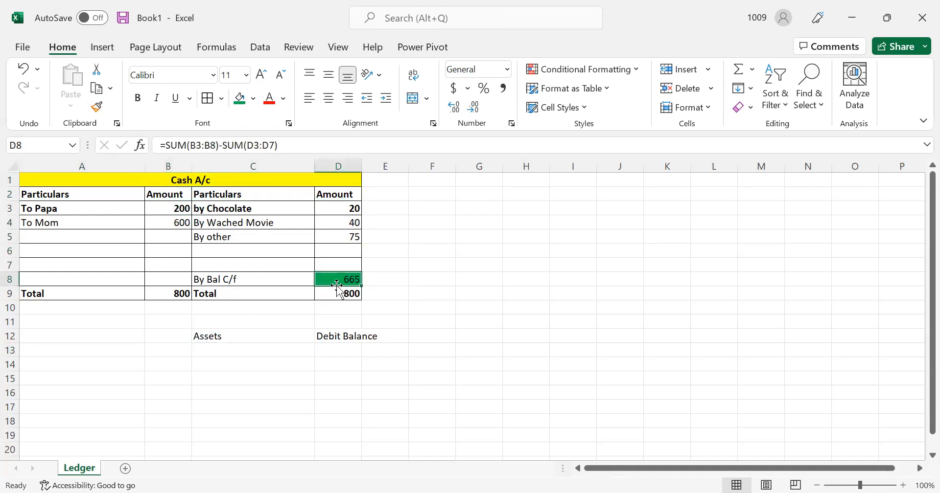
# Enter "Expenditure" in C13 and its balance type "Debit Balance" in D13
pyautogui.click(211, 353)
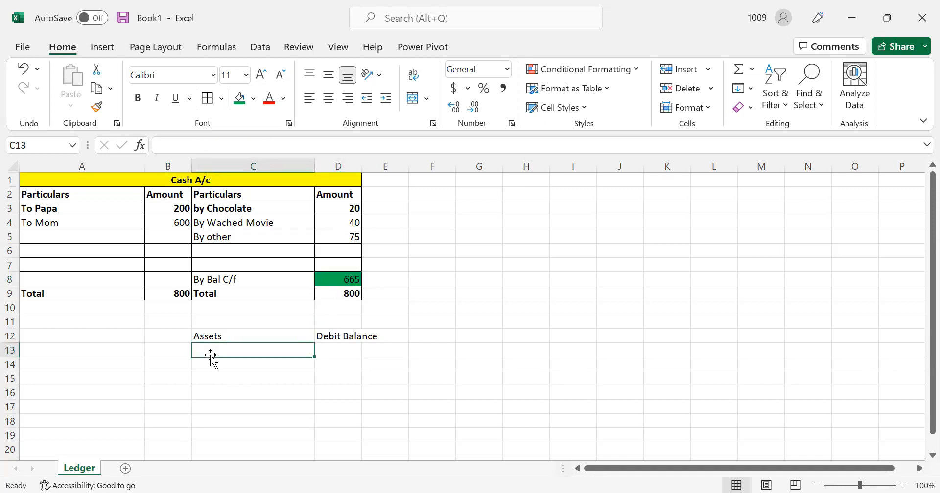
pyautogui.write('Expend')
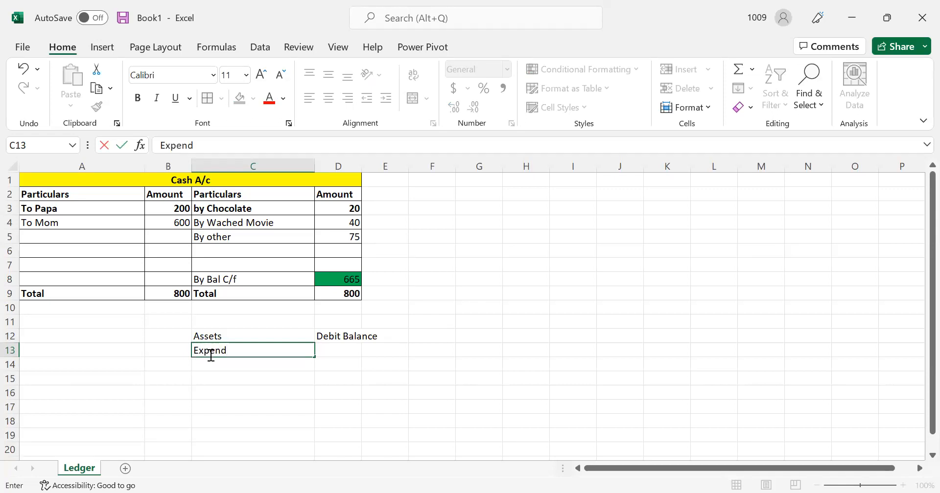
pyautogui.write('iture')
pyautogui.press('Tab')
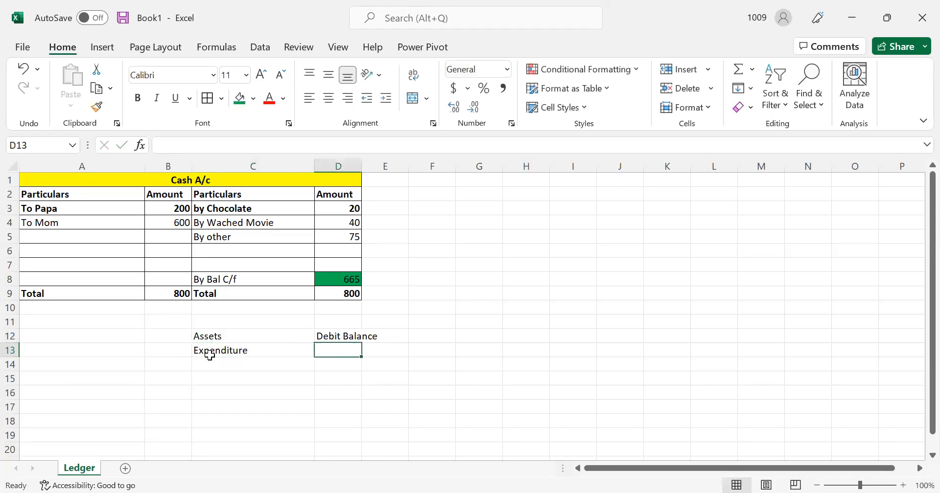
pyautogui.write('Debit Balance')
pyautogui.press('Return')
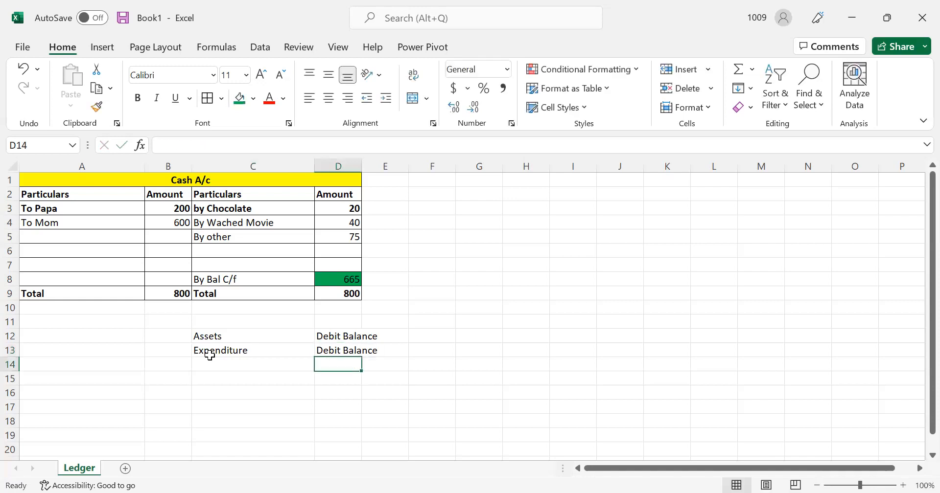
# Enter the account type "Liabilites" in C14
pyautogui.click(213, 367)
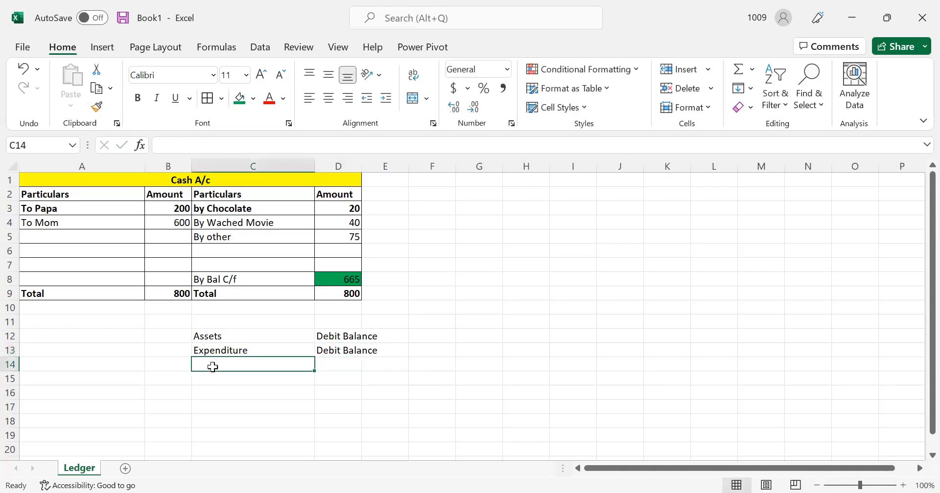
pyautogui.write('Liabilites')
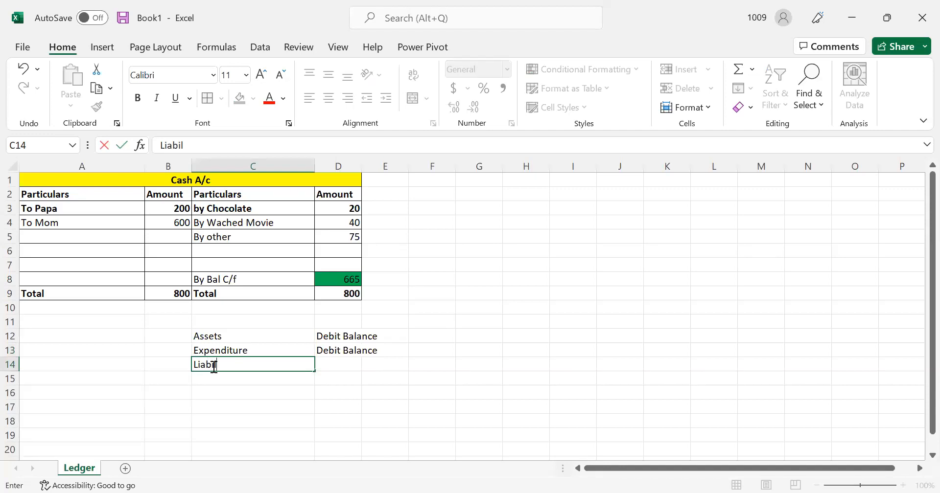
pyautogui.press('Return')
# Enter "Credit balance" in D14 as the balance type for Liabilites, correcting any misspelling
pyautogui.press('Up')
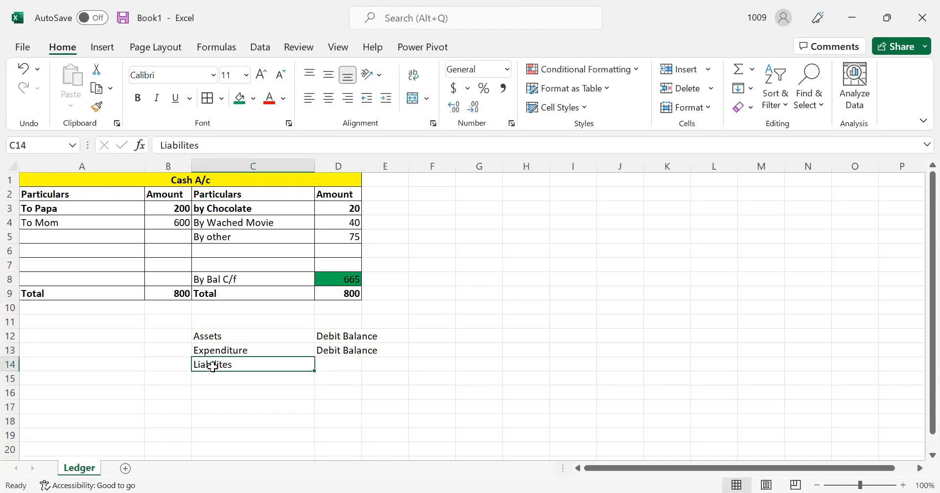
pyautogui.press('Right')
pyautogui.write('Cr')
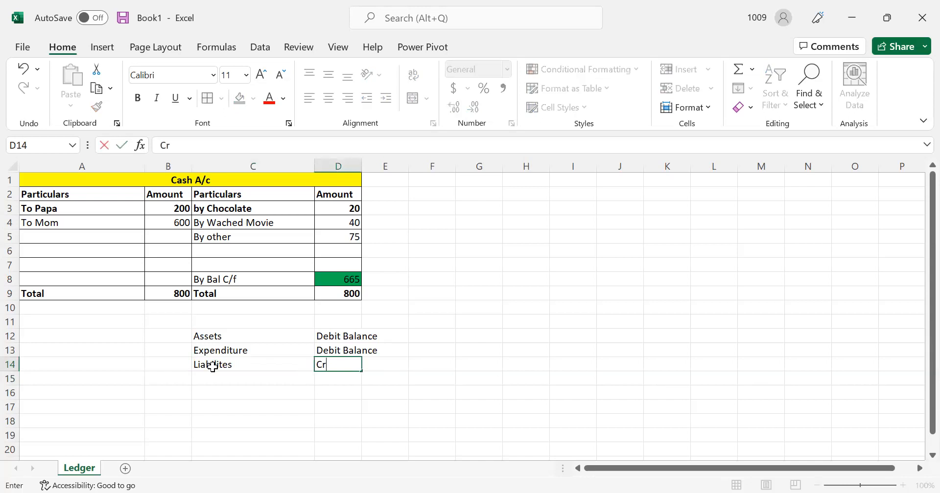
pyautogui.write('dit balnce')
pyautogui.press('Return')
pyautogui.press('Up')
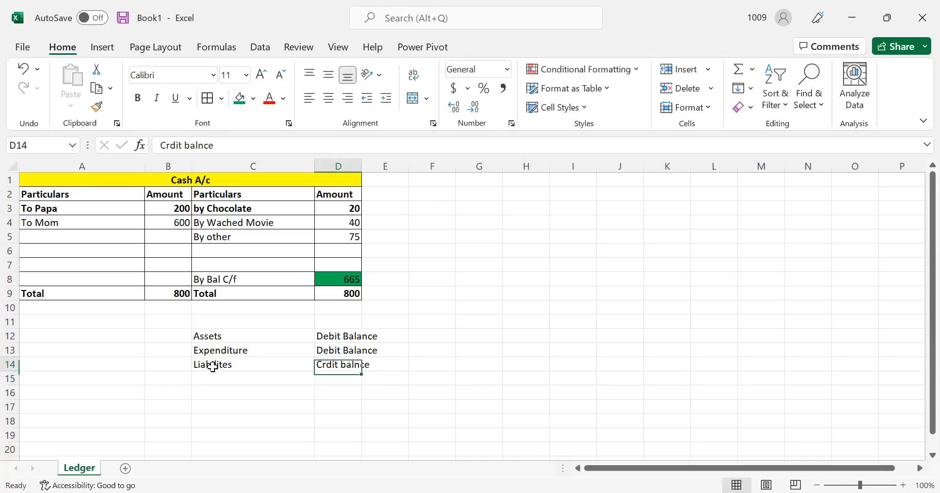
pyautogui.doubleClick(326, 365)
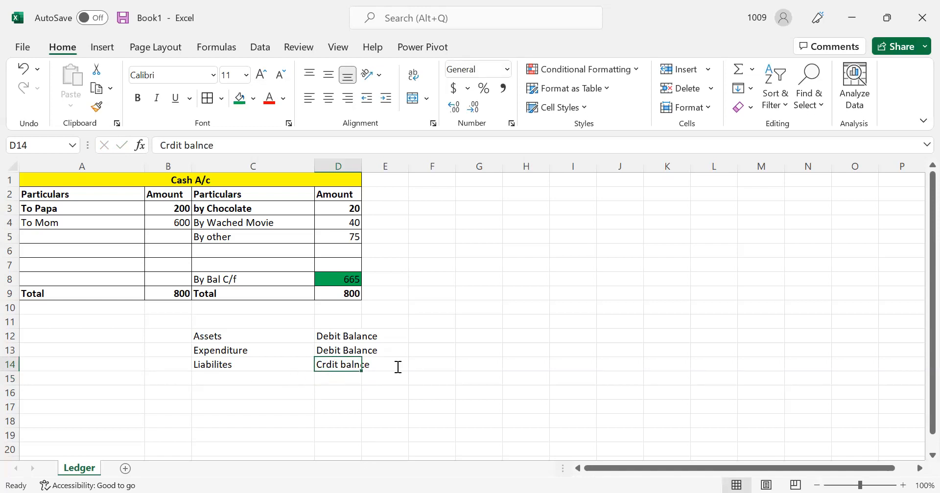
pyautogui.write('e')
pyautogui.press('Right')
pyautogui.press('Right')
pyautogui.write('a')
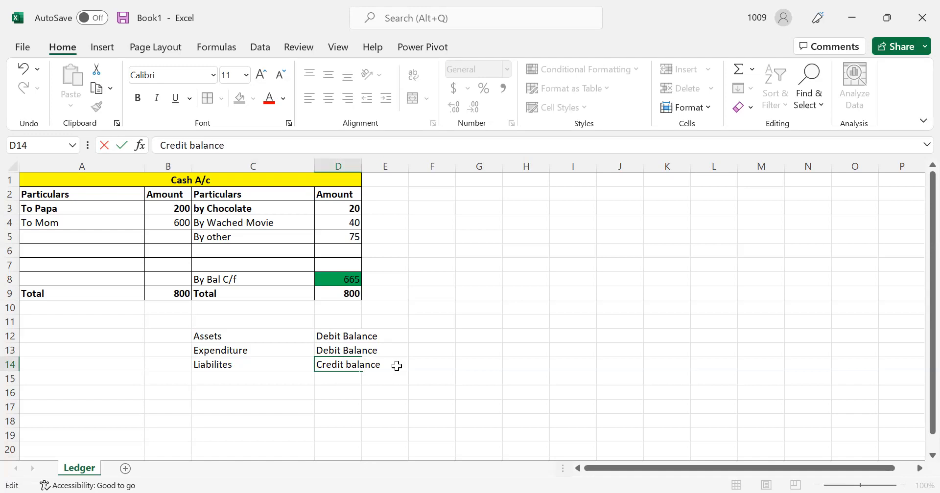
pyautogui.press('Return')
# Enter "Income" in C15 and its balance type "Credit balance" in D15
pyautogui.click(248, 379)
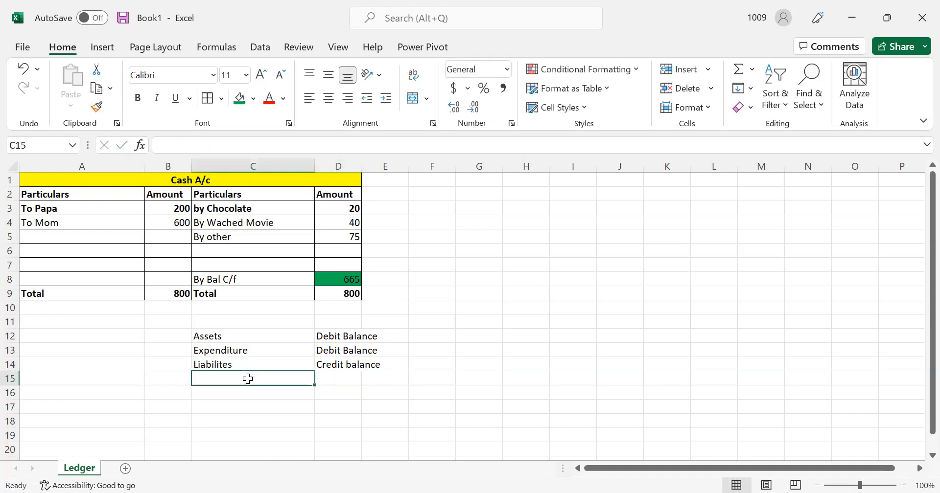
pyautogui.write('Income')
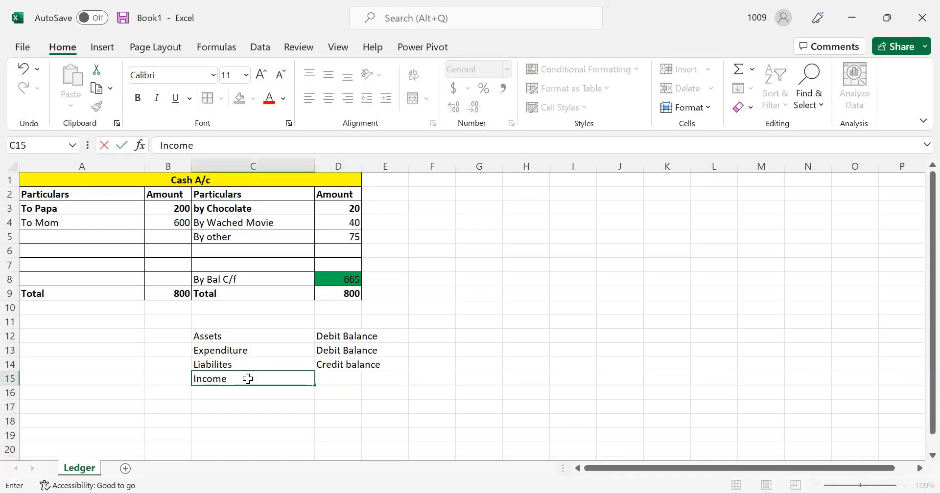
pyautogui.press('Tab')
pyautogui.write('c')
pyautogui.press('Return')
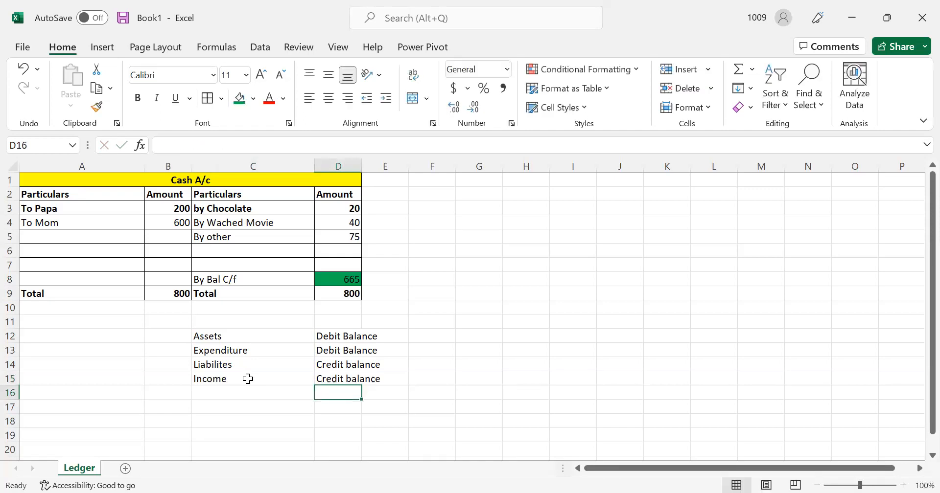
# Enter "Equity - Capital - Owner" in C16 and its balance type "Credit balance" in D16
pyautogui.click(229, 397)
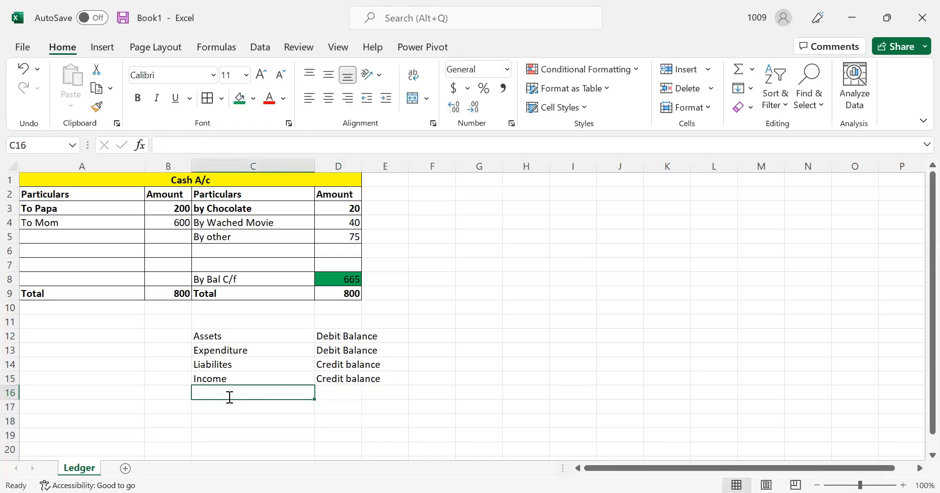
pyautogui.write('Ed')
pyautogui.write('uity')
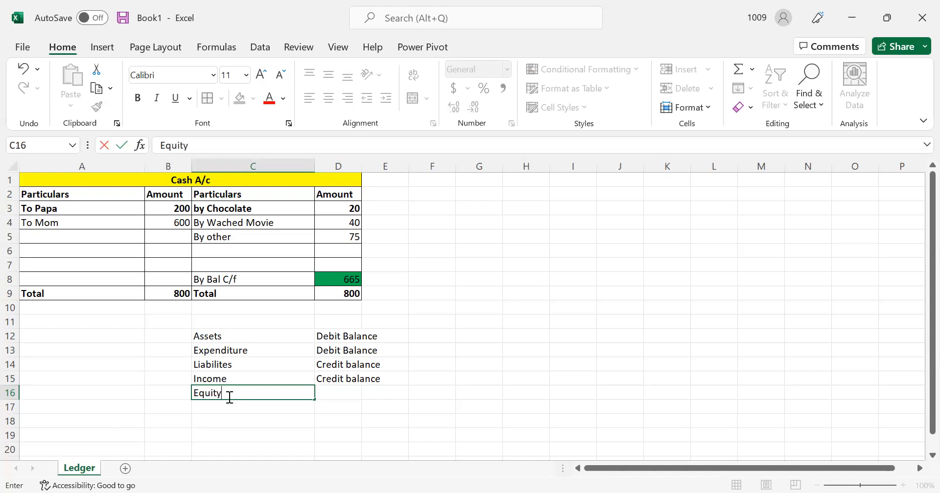
pyautogui.write(' - Capital - Owner')
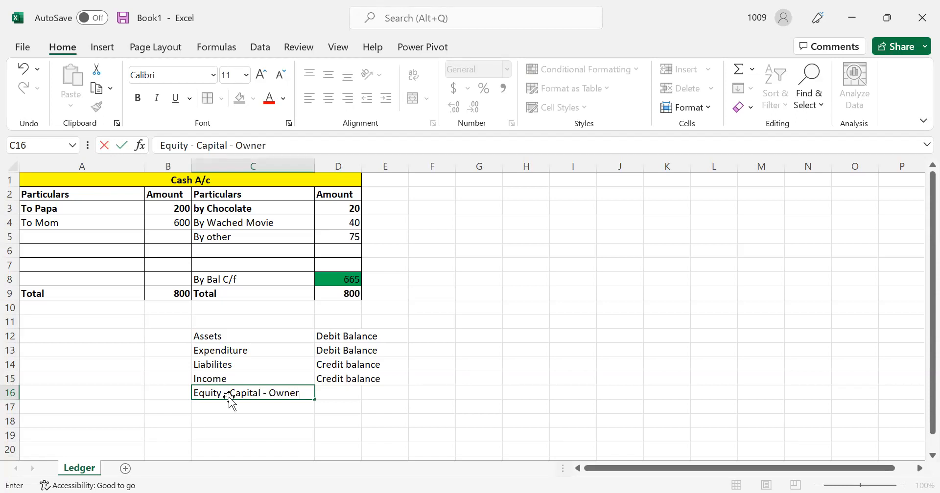
pyautogui.press('Return')
pyautogui.press('Up')
pyautogui.press('Right')
pyautogui.write('Credit balance')
pyautogui.press('Return')
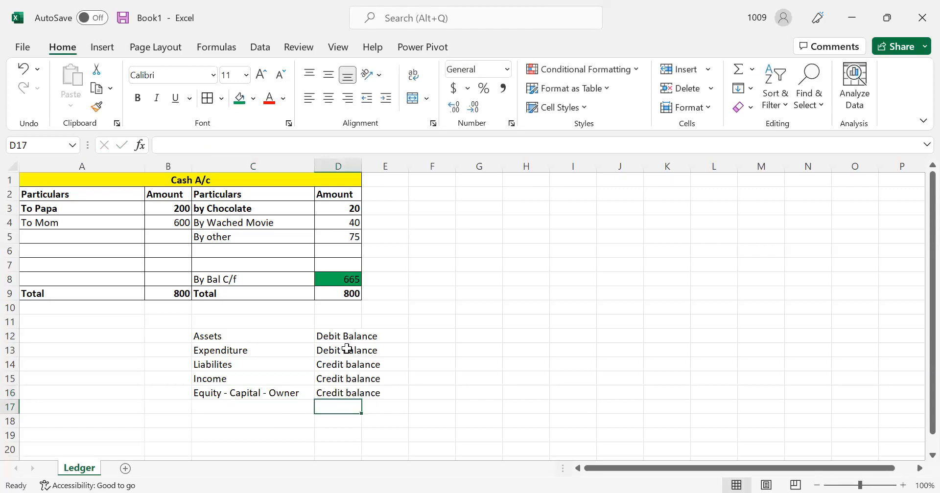
pyautogui.moveTo(229, 337); pyautogui.dragTo(328, 393)
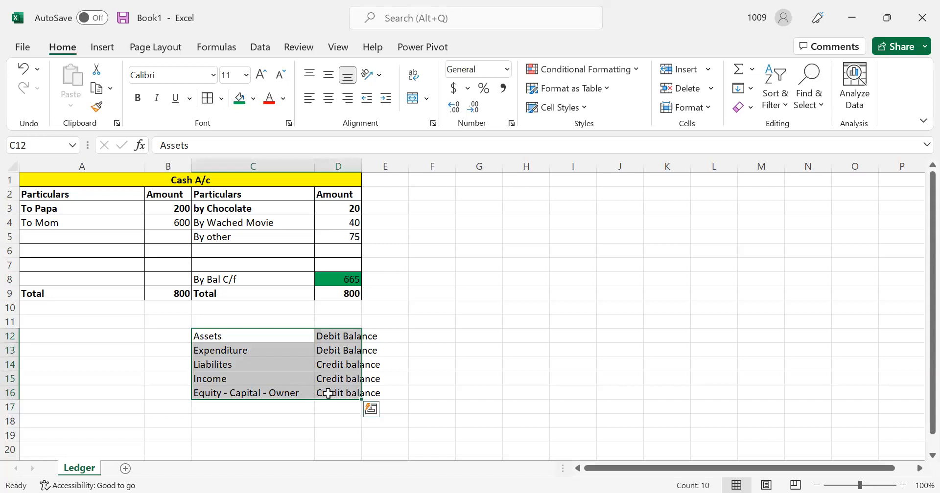
pyautogui.click(483, 338)
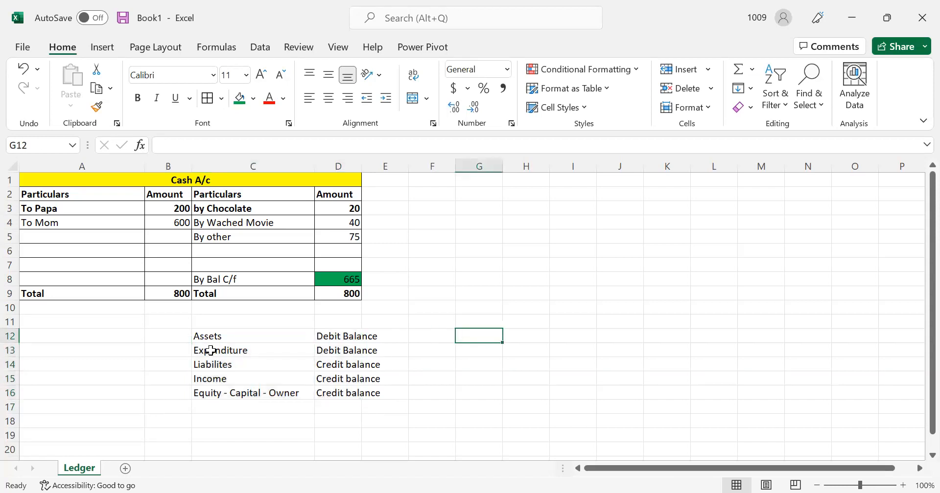
pyautogui.moveTo(213, 335); pyautogui.dragTo(323, 394)
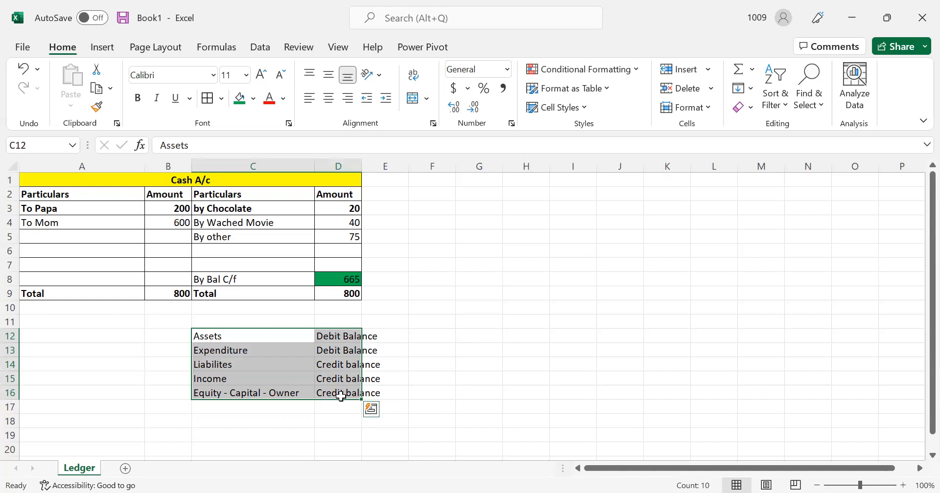
pyautogui.click(453, 320)
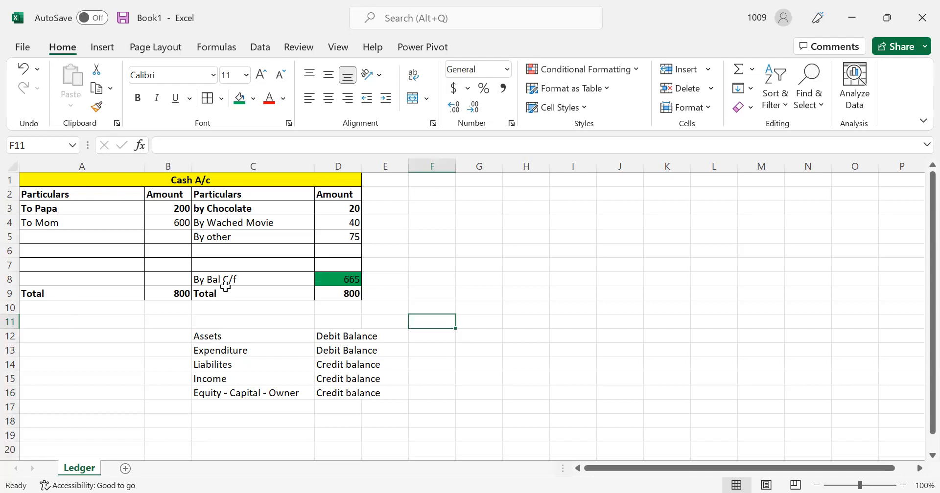
# Move the list of account types from C12:C16 to the range starting at G2
pyautogui.moveTo(214, 337); pyautogui.dragTo(223, 386)
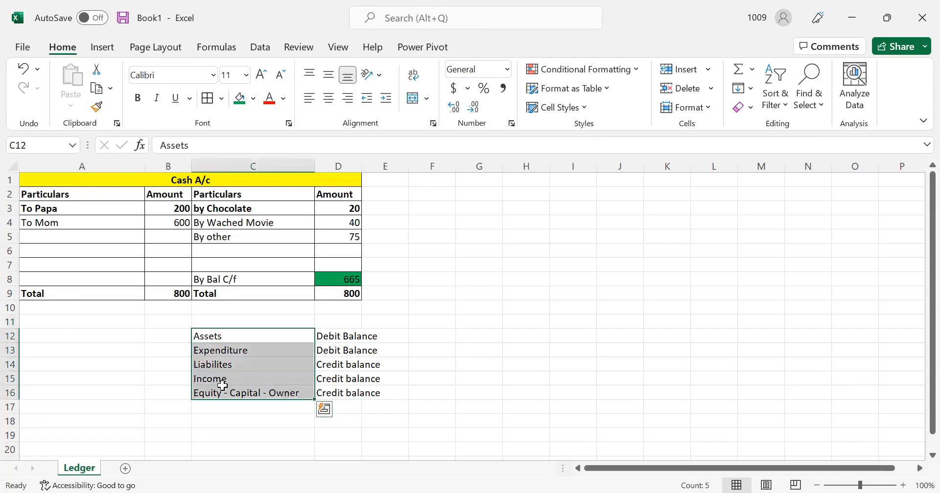
pyautogui.hotkey('ctrl', 'c')
pyautogui.click(485, 192)
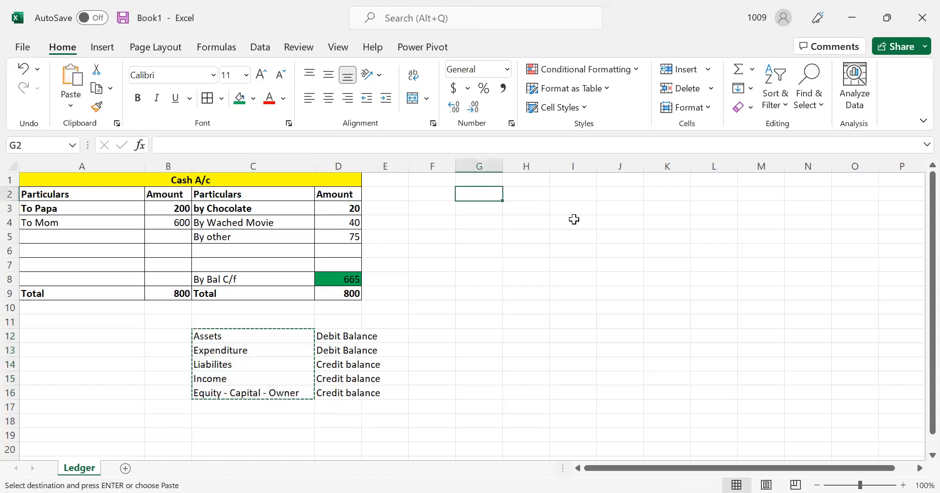
pyautogui.hotkey('ctrl', 'v')
pyautogui.click(531, 321)
# Move the balance types from column D to the range starting at H2, and fit column G's width to its contents
pyautogui.moveTo(332, 335); pyautogui.dragTo(337, 402)
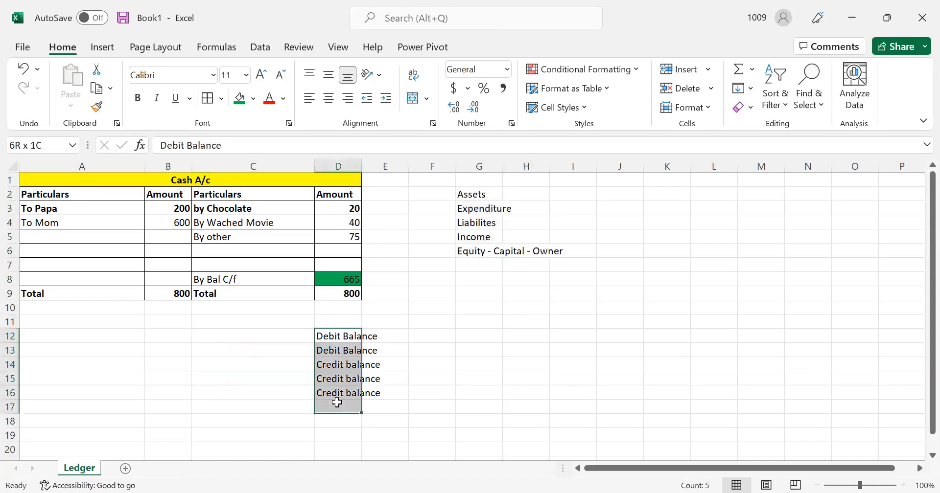
pyautogui.hotkey('ctrl', 'c')
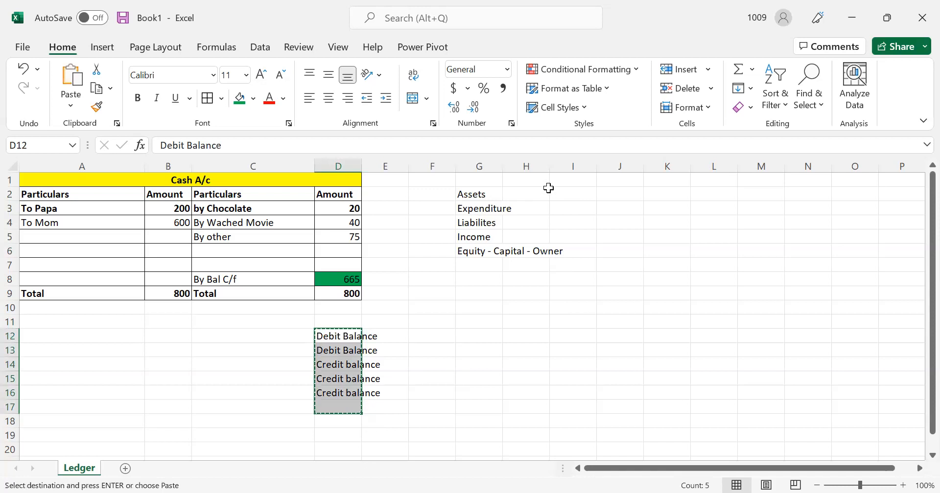
pyautogui.doubleClick(504, 166)
pyautogui.click(587, 196)
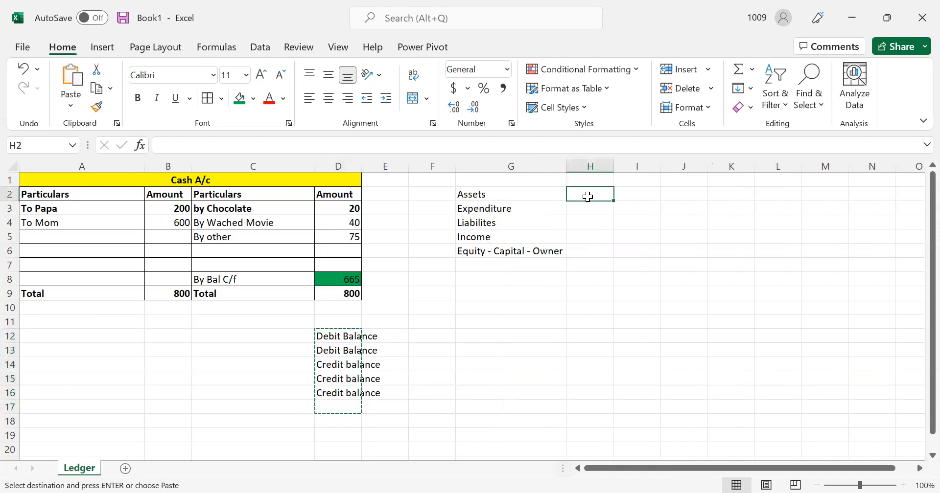
pyautogui.hotkey('ctrl', 'v')
pyautogui.click(498, 348)
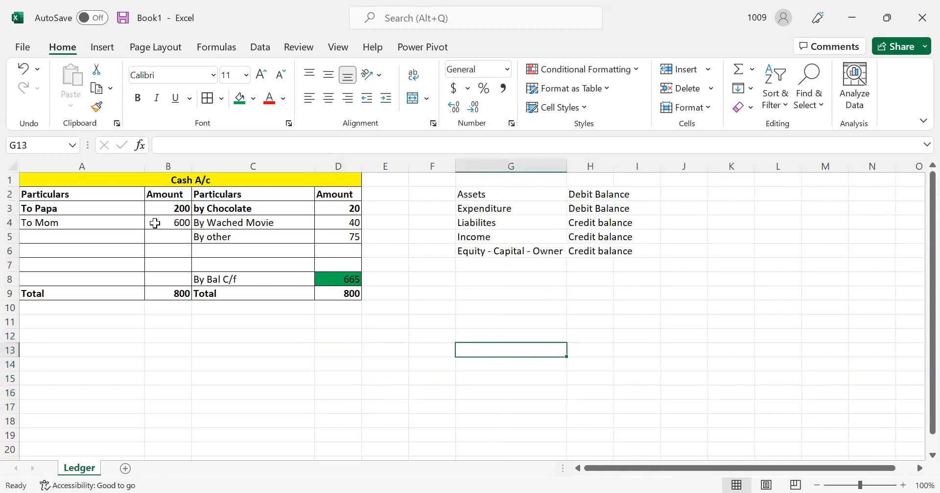
# Clear the sample entries and amounts in A3:D7 of the Cash A/c ledger
pyautogui.moveTo(84, 208); pyautogui.dragTo(347, 265)
pyautogui.press('Delete')
pyautogui.click(203, 394)
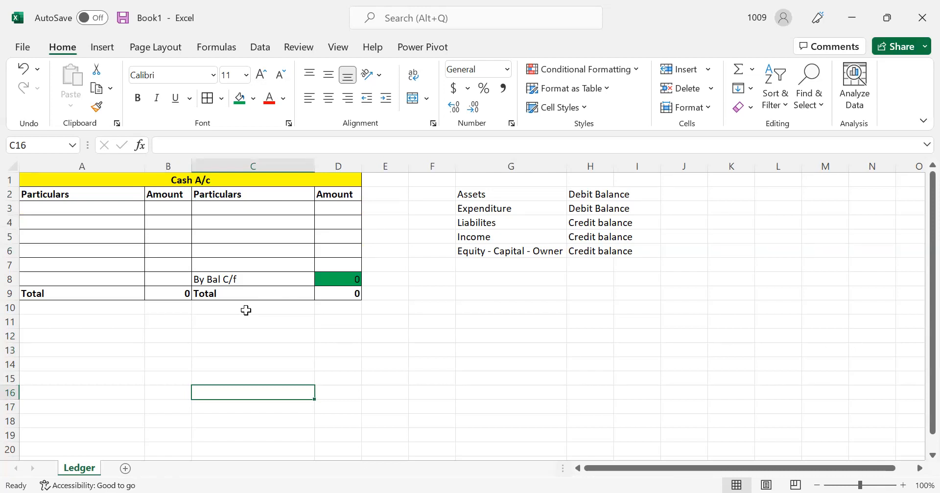
# Copy the whole Cash A/c ledger, A1:D9, and paste the copy below it starting at A11
pyautogui.click(258, 212)
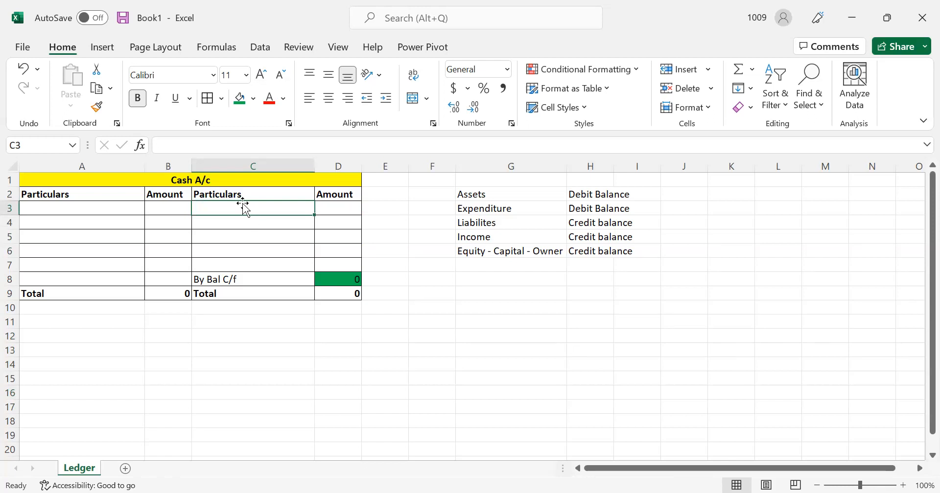
pyautogui.click(239, 183)
pyautogui.moveTo(238, 183); pyautogui.dragTo(238, 291)
pyautogui.hotkey('ctrl', 'c')
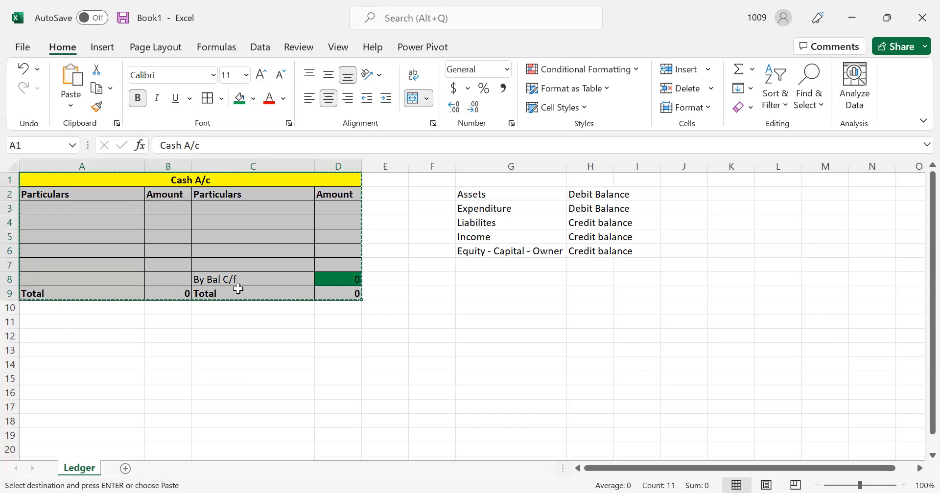
pyautogui.click(108, 322)
pyautogui.hotkey('ctrl', 'v')
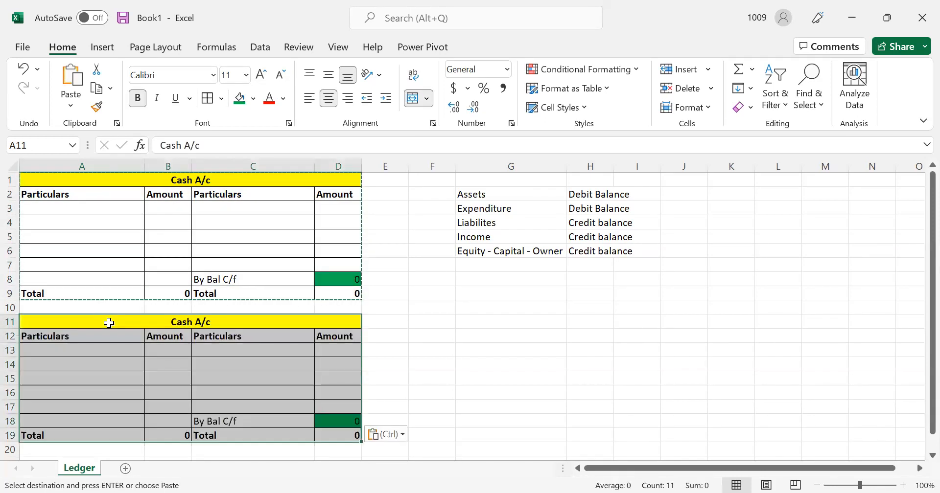
pyautogui.press('Escape')
# Change the heading of the copied ledger in A11 to "Bank A/c"
pyautogui.doubleClick(194, 322)
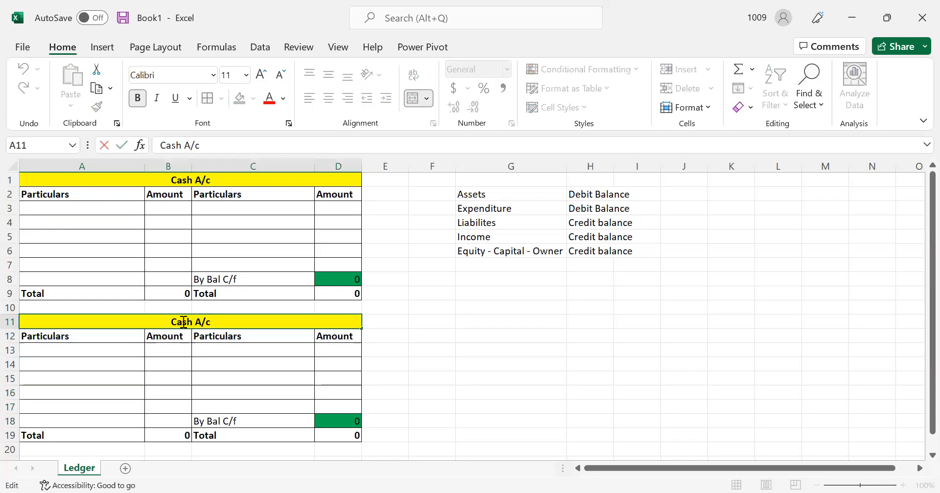
pyautogui.doubleClick(184, 321)
pyautogui.write('Bank\\')
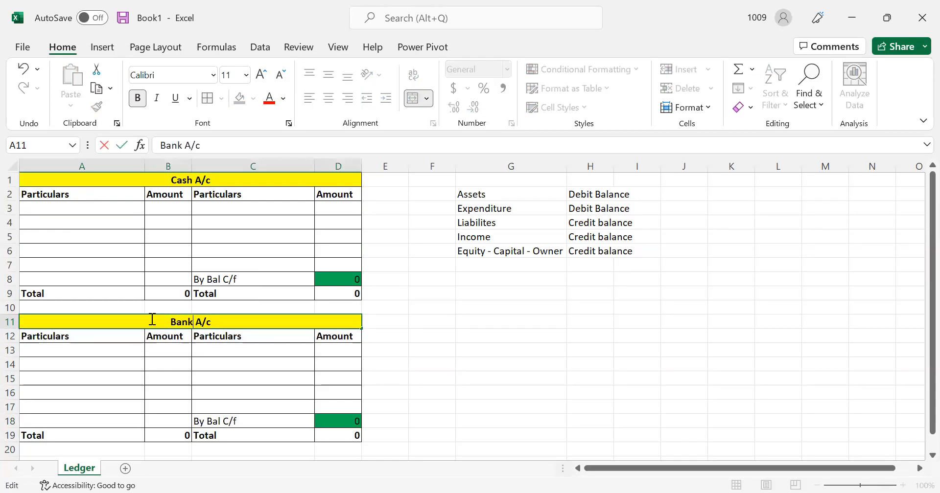
pyautogui.press('Return')
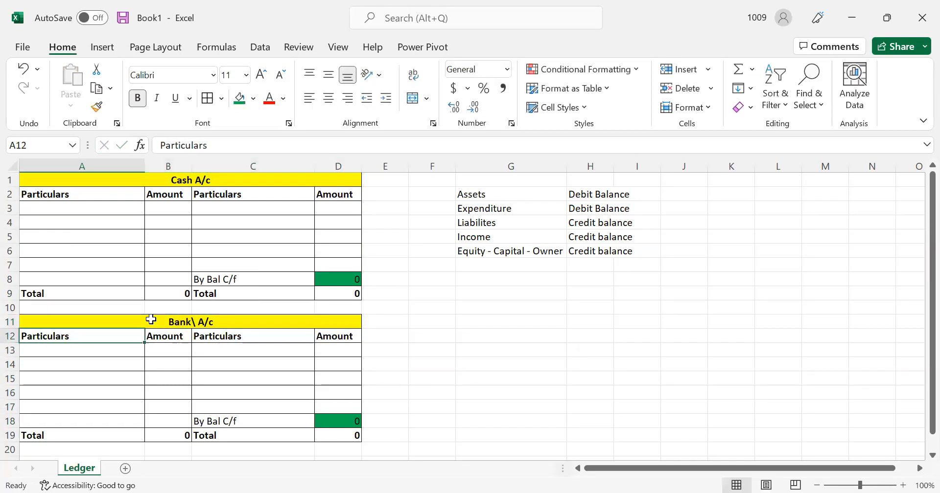
pyautogui.click(194, 324)
pyautogui.doubleClick(194, 324)
pyautogui.press('BackSpace')
pyautogui.press('Return')
# Copy the Bank A/c ledger, A11:D19, and paste the copy below it starting at A21
pyautogui.scroll(-1, 292, 384)
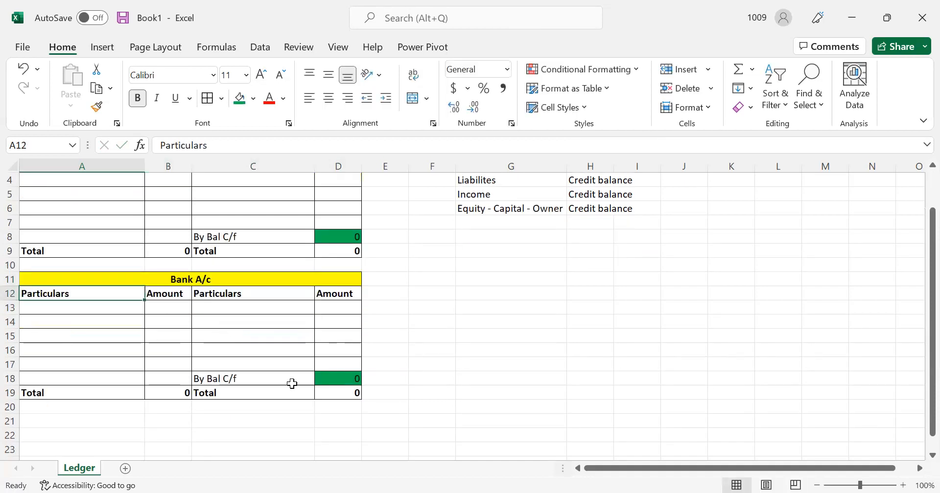
pyautogui.click(220, 285)
pyautogui.moveTo(220, 285); pyautogui.dragTo(223, 389)
pyautogui.hotkey('ctrl', 'c')
pyautogui.scroll(-2, 174, 360)
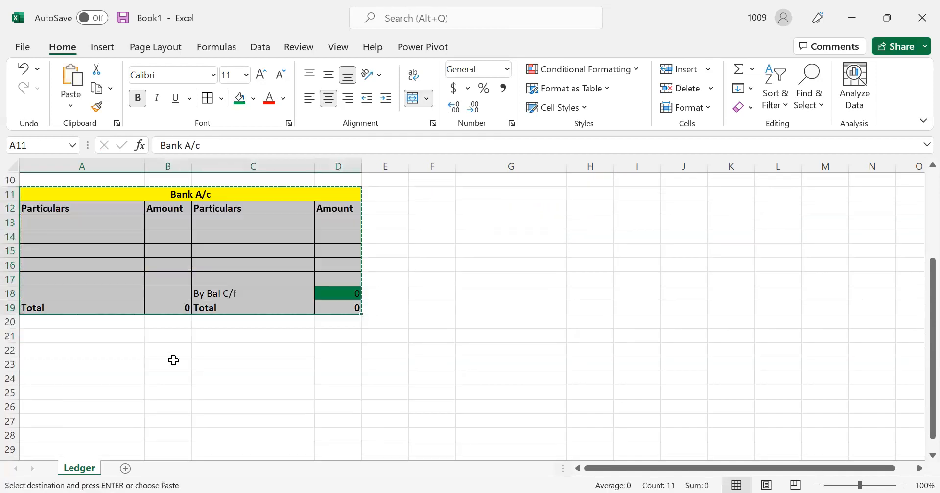
pyautogui.click(109, 341)
pyautogui.hotkey('ctrl', 'v')
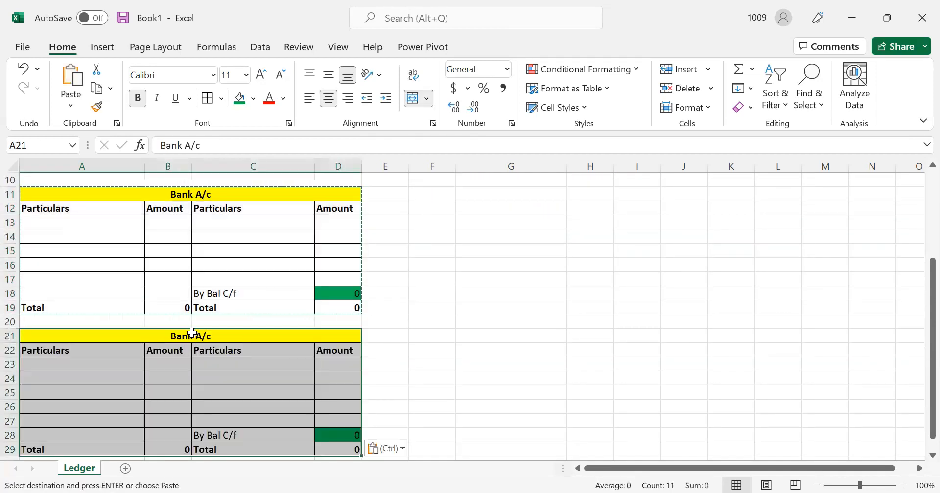
# Change the heading of the copied ledger in A21 to "Furniture A/c"
pyautogui.doubleClick(193, 335)
pyautogui.moveTo(193, 336); pyautogui.dragTo(148, 335)
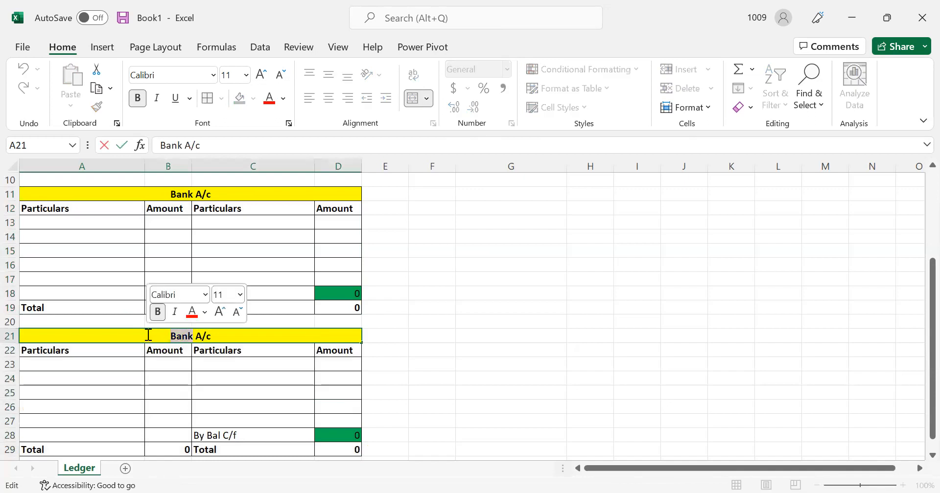
pyautogui.write('F')
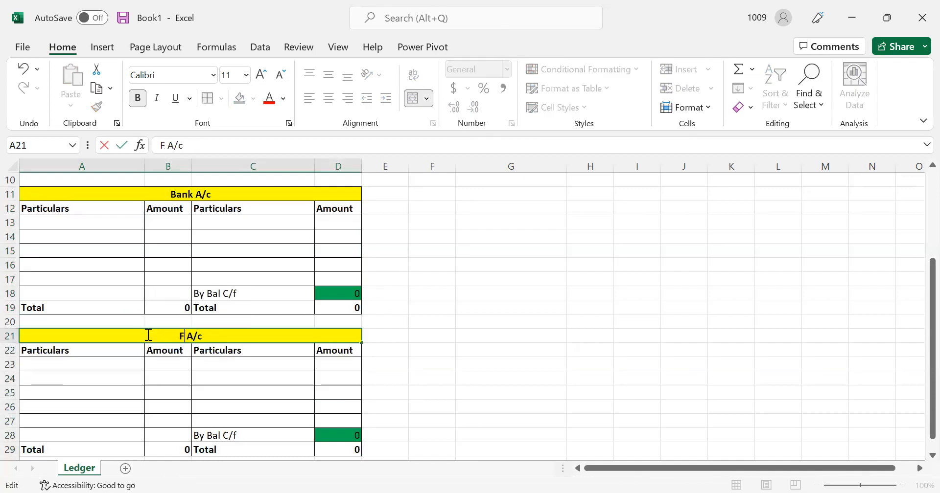
pyautogui.write('urniture')
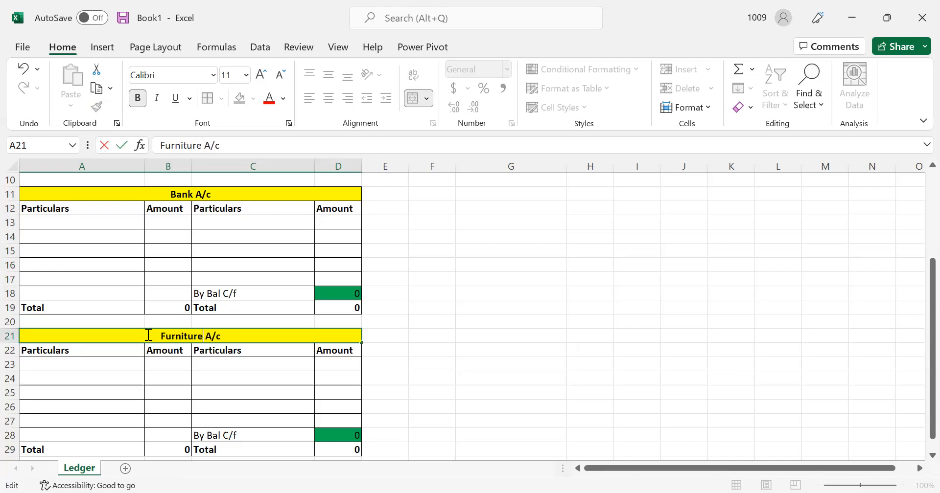
pyautogui.press('Return')
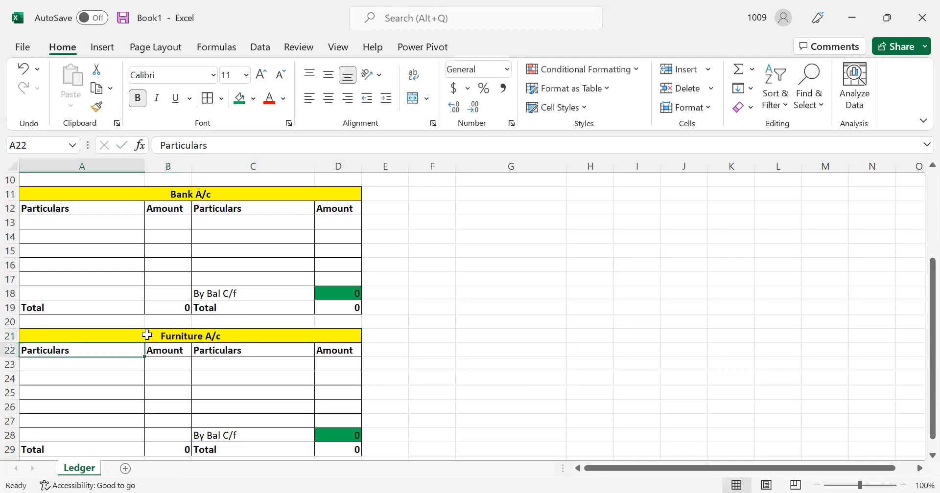
# Test the Furniture A/c balance by entering sample amounts of 1000 in B23 and 100 in D23, and check the balance cell D28
pyautogui.click(164, 364)
pyautogui.write('100')
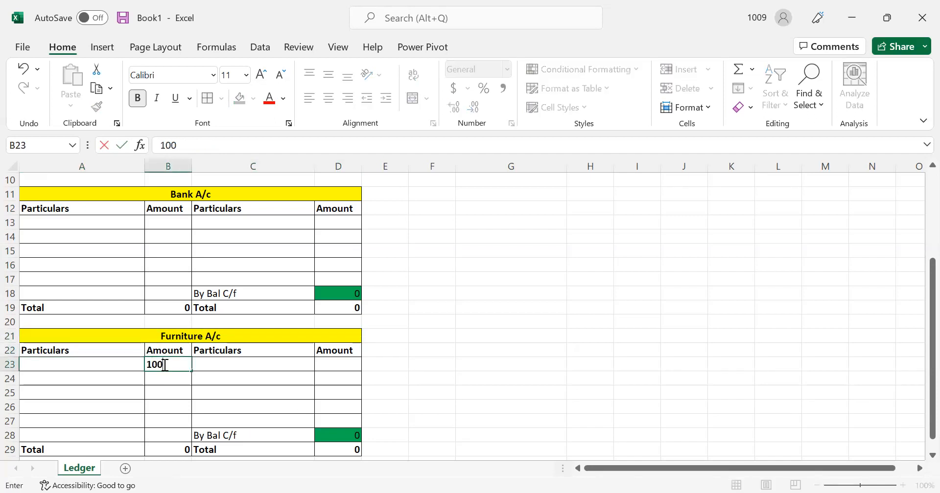
pyautogui.press('Tab')
pyautogui.press('Tab')
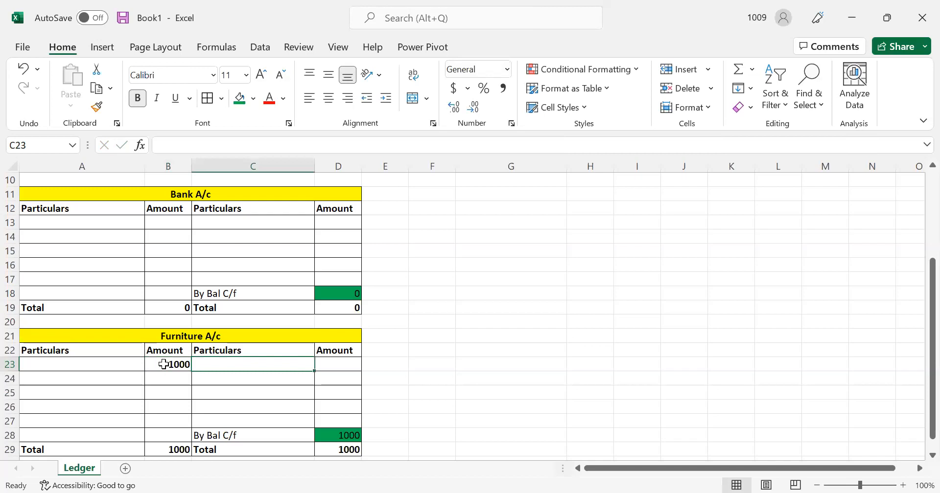
pyautogui.write('1000')
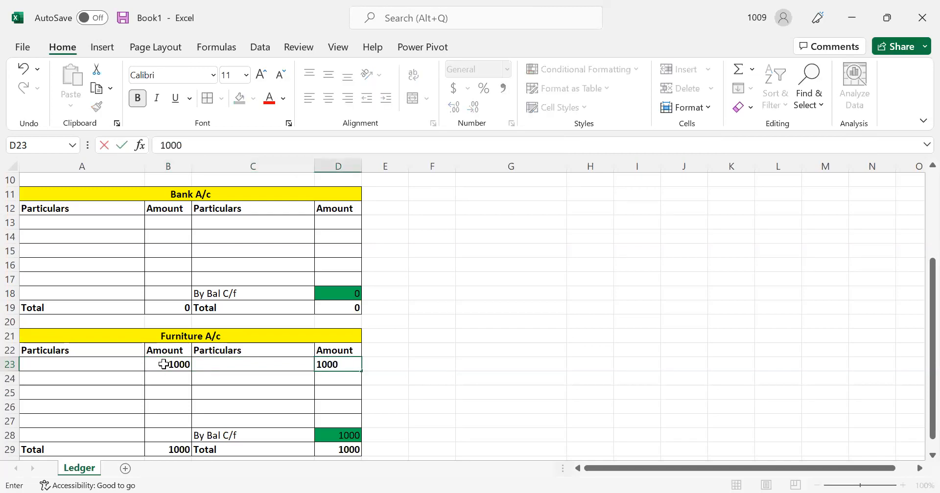
pyautogui.press('Return')
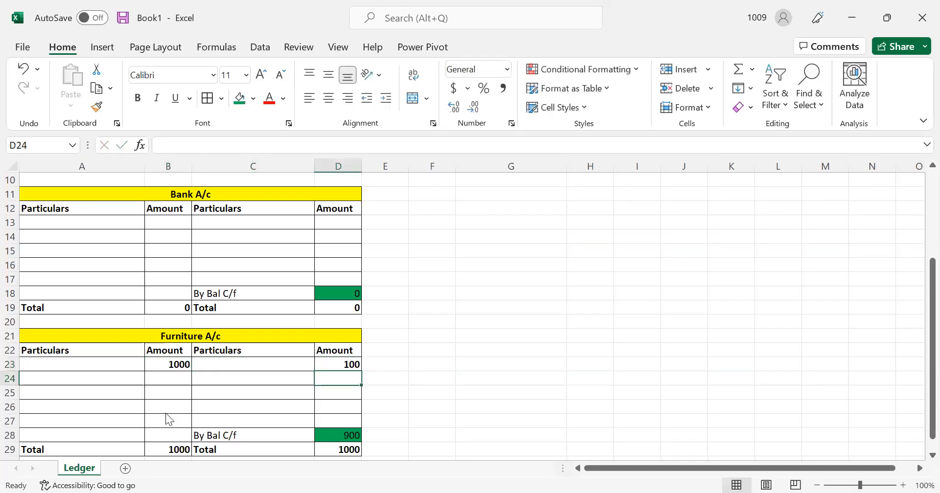
pyautogui.click(330, 438)
# Clear the sample amounts in B23:D23 of the Furniture A/c ledger
pyautogui.click(185, 365)
pyautogui.moveTo(258, 365); pyautogui.dragTo(342, 364)
pyautogui.press('Delete')
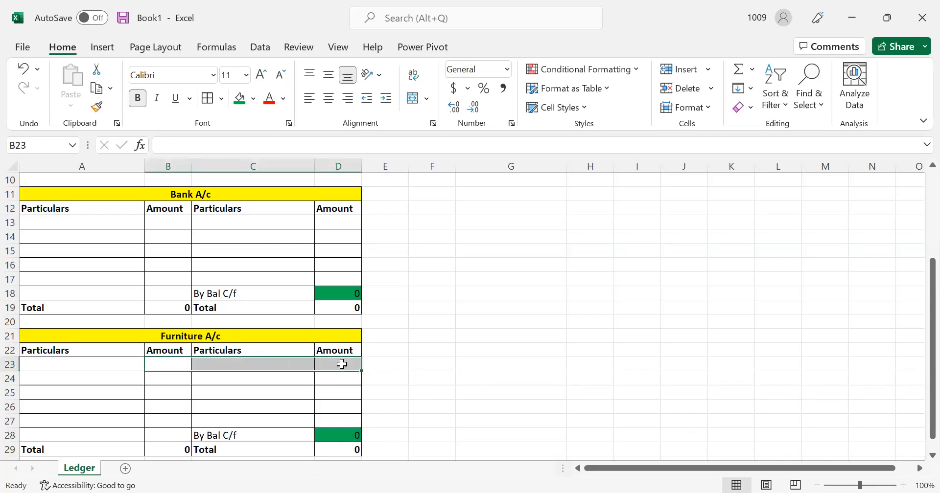
pyautogui.click(289, 377)
# Move the account type names from G2:G6 to the range starting at K2
pyautogui.scroll(3, 290, 377)
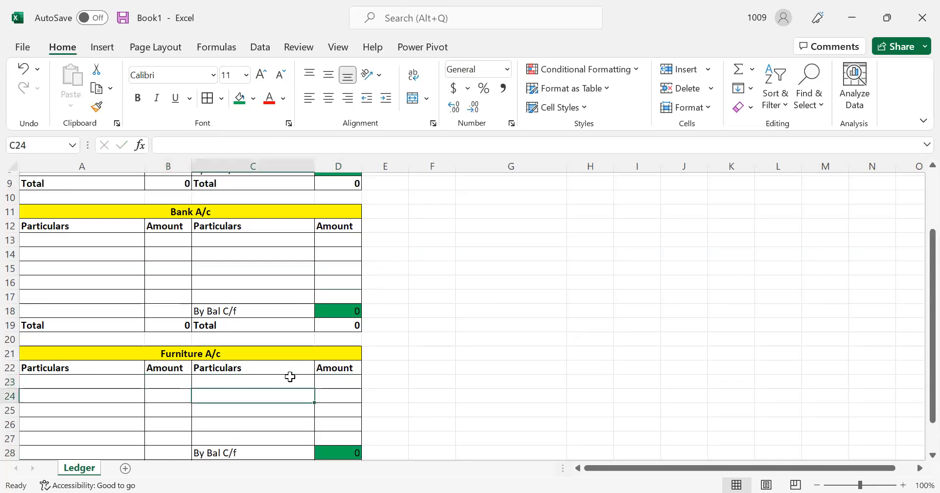
pyautogui.moveTo(479, 194); pyautogui.dragTo(483, 250)
pyautogui.hotkey('ctrl', 'c')
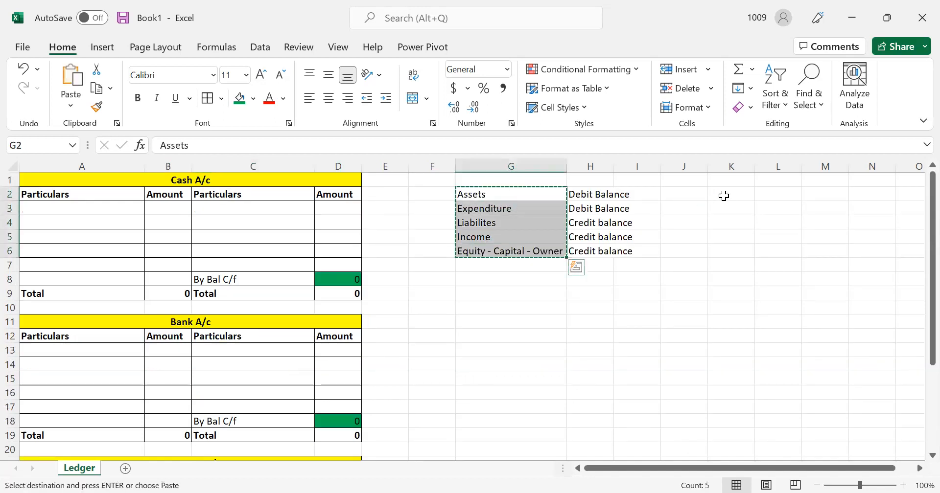
pyautogui.click(724, 195)
pyautogui.hotkey('ctrl', 'v')
pyautogui.click(602, 283)
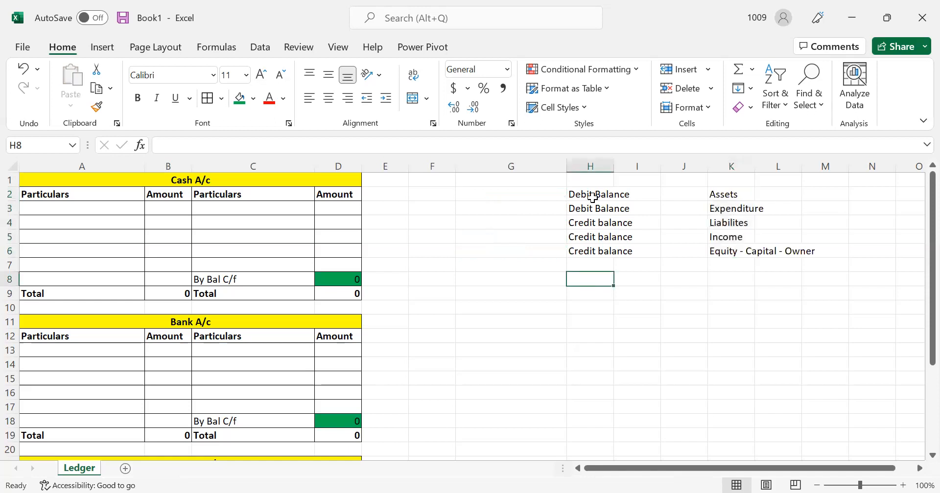
# Move the debit and credit balance labels from H2:H6 to the range starting at L2, beside the account types
pyautogui.moveTo(584, 195); pyautogui.dragTo(597, 252)
pyautogui.hotkey('ctrl', 'c')
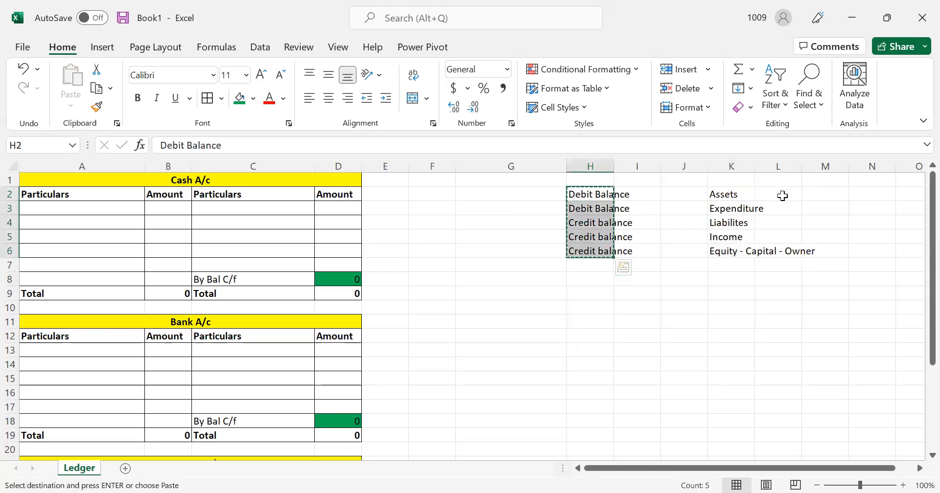
pyautogui.click(780, 195)
pyautogui.hotkey('ctrl', 'v')
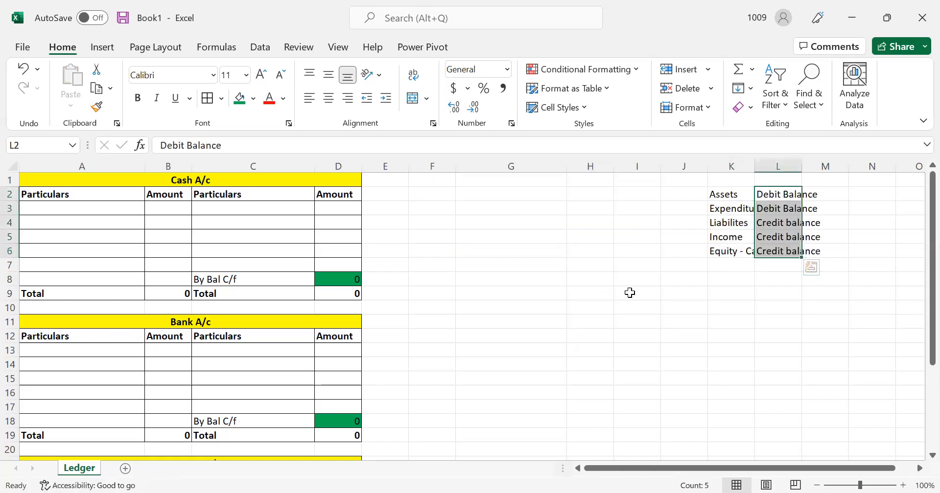
pyautogui.click(631, 296)
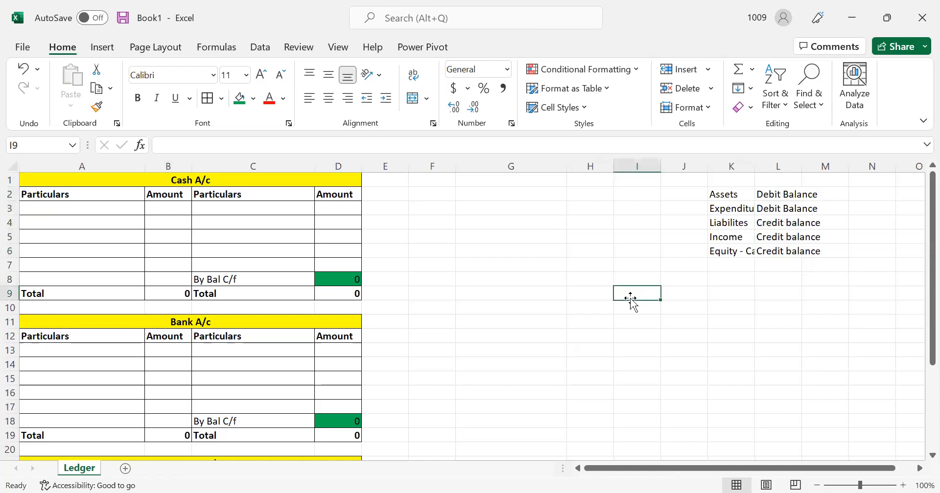
# Compare the Cash, Bank and Furniture ledgers with the Assets entry and its balance type in the account type list
pyautogui.click(228, 180)
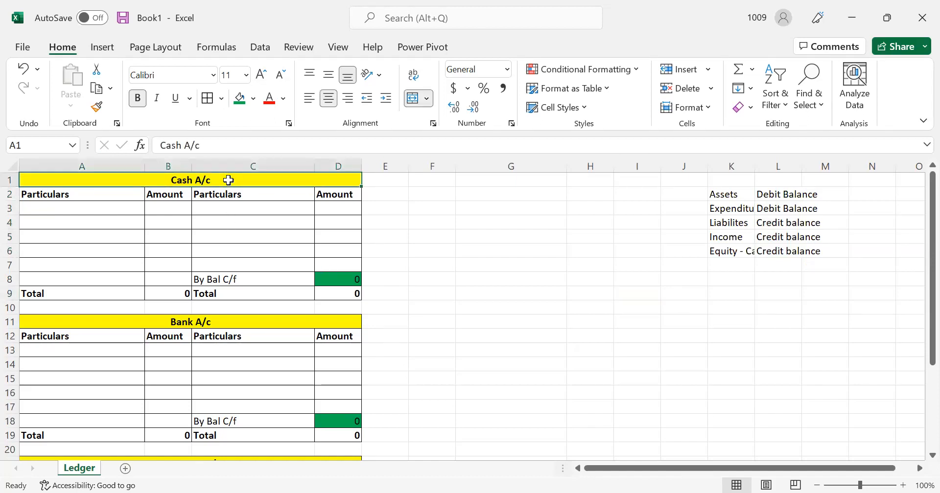
pyautogui.click(730, 191)
pyautogui.click(772, 194)
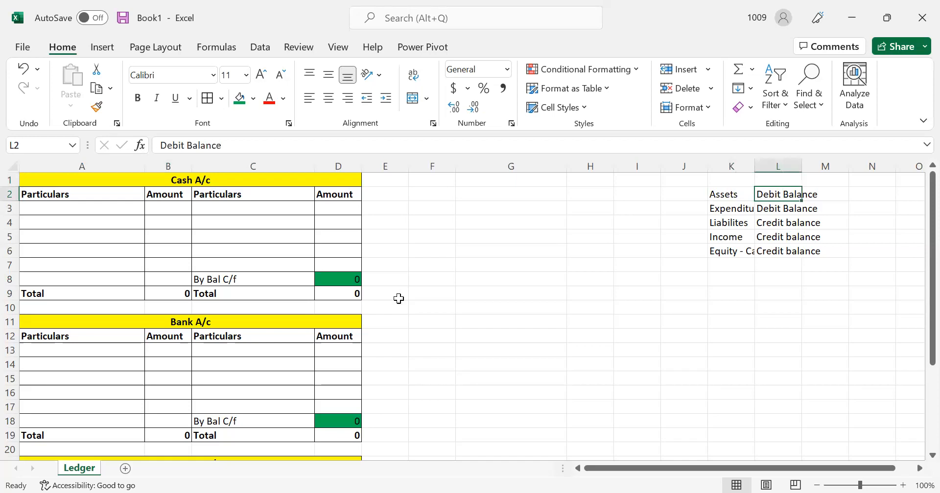
pyautogui.click(250, 324)
pyautogui.click(774, 195)
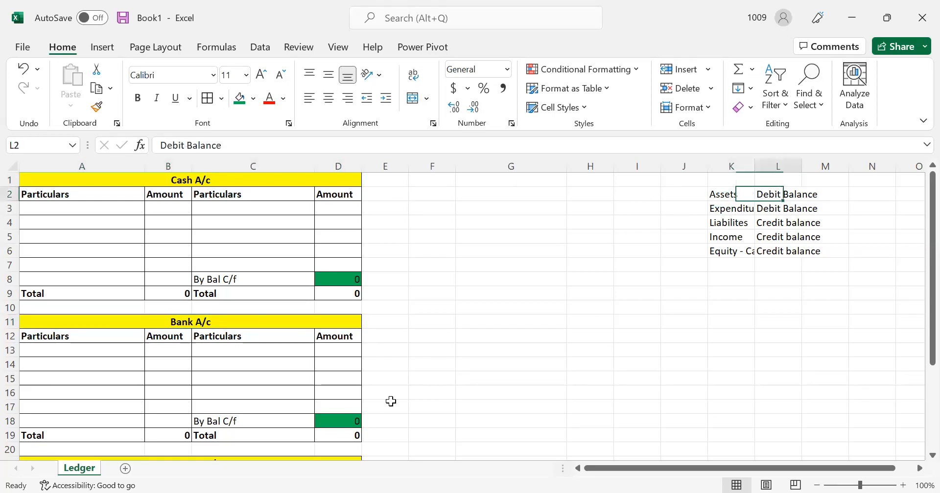
pyautogui.scroll(-2, 391, 401)
pyautogui.click(227, 380)
pyautogui.scroll(2, 829, 281)
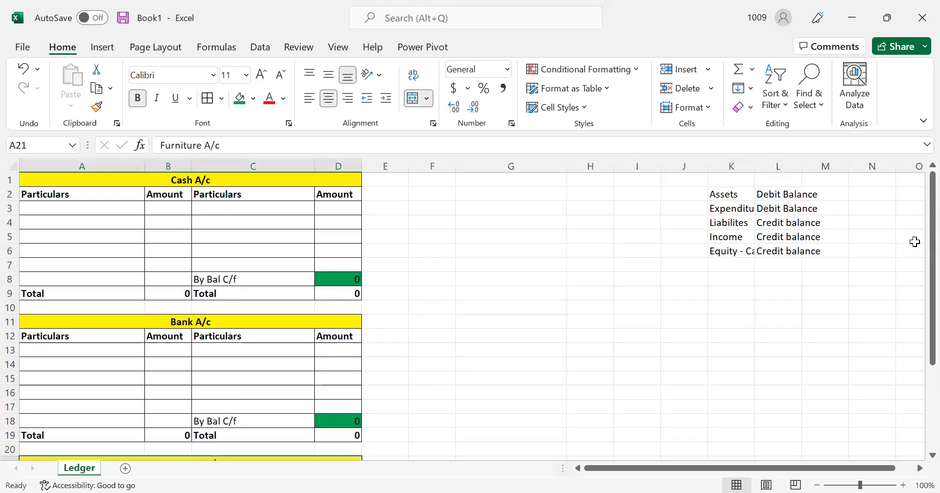
# Copy the Furniture A/c ledger, A21:D29, and paste the copy below it starting at A31 for an expenditure account
pyautogui.click(717, 212)
pyautogui.scroll(-3, 117, 377)
pyautogui.moveTo(177, 339); pyautogui.dragTo(172, 453)
pyautogui.hotkey('ctrl', 'c')
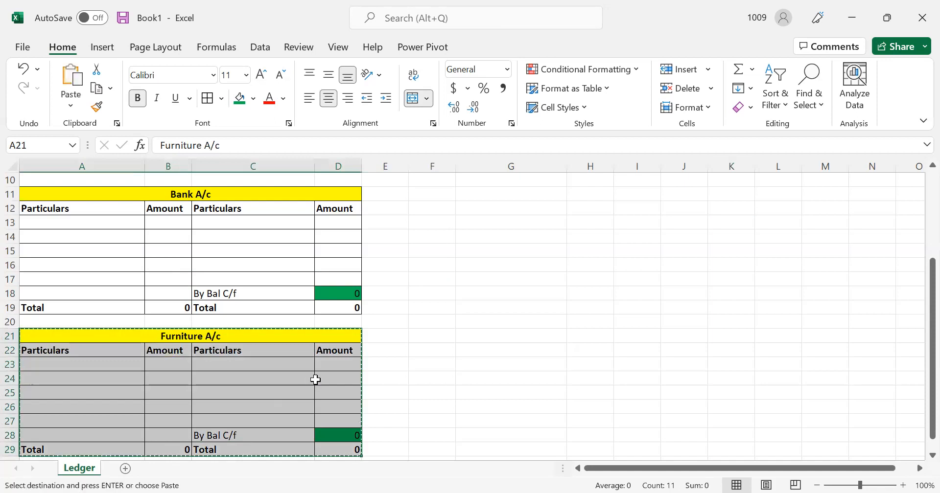
pyautogui.scroll(-3, 126, 352)
pyautogui.click(122, 351)
pyautogui.hotkey('ctrl', 'v')
# Change the heading of the copied ledger in A31 to "Salary A/c"
pyautogui.doubleClick(185, 350)
pyautogui.doubleClick(120, 347)
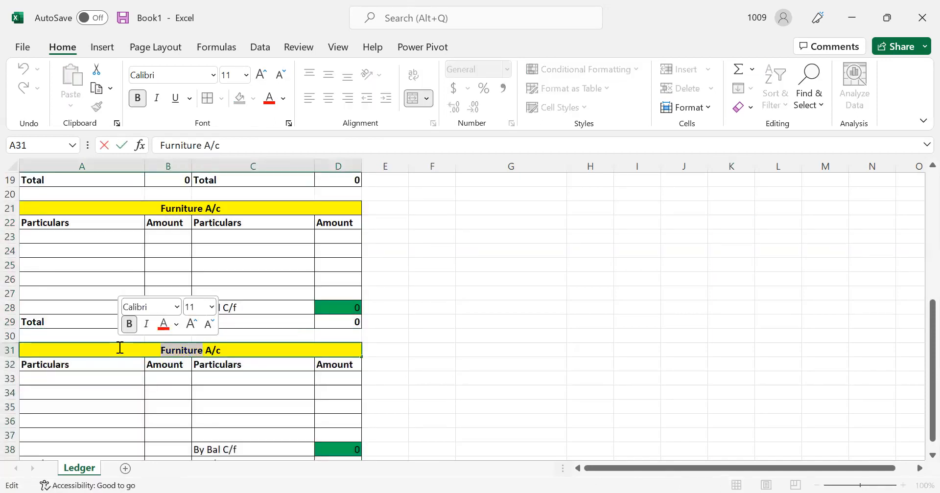
pyautogui.write('Salary')
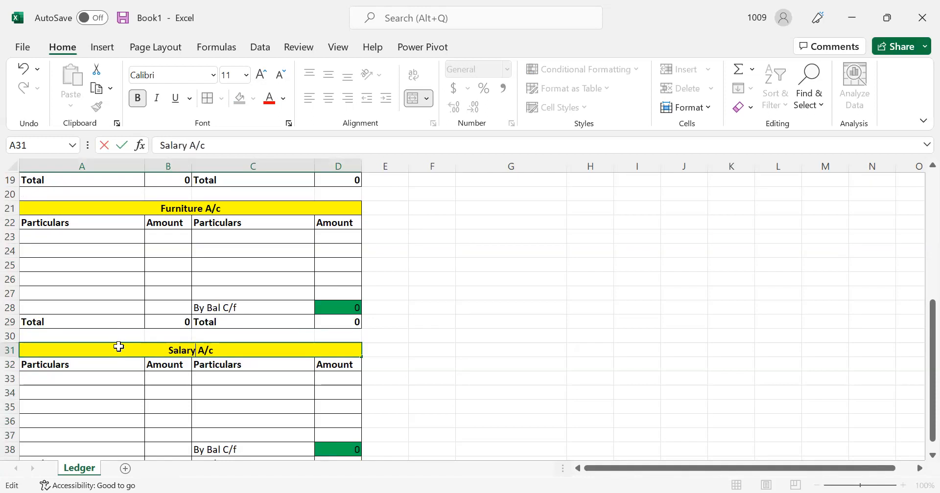
pyautogui.press('Return')
# Copy the Cash A/c ledger, A1:D9, and paste the copy beside it starting at F1, with column F widened for the particulars
pyautogui.scroll(6, 321, 381)
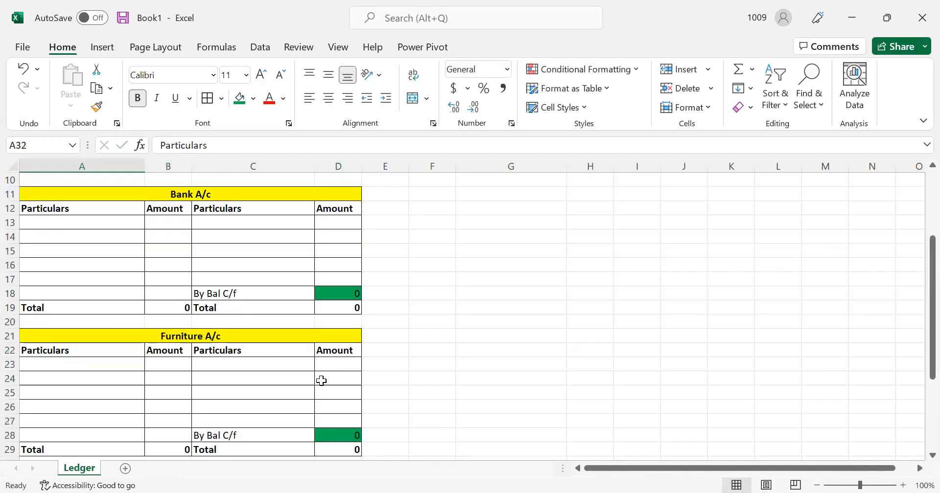
pyautogui.click(733, 212)
pyautogui.click(730, 223)
pyautogui.moveTo(408, 167); pyautogui.dragTo(476, 170)
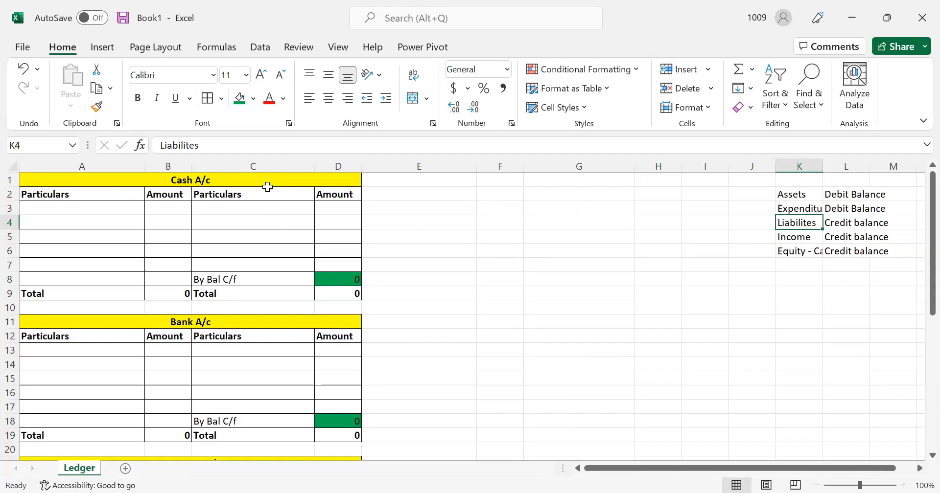
pyautogui.moveTo(265, 186); pyautogui.dragTo(275, 293)
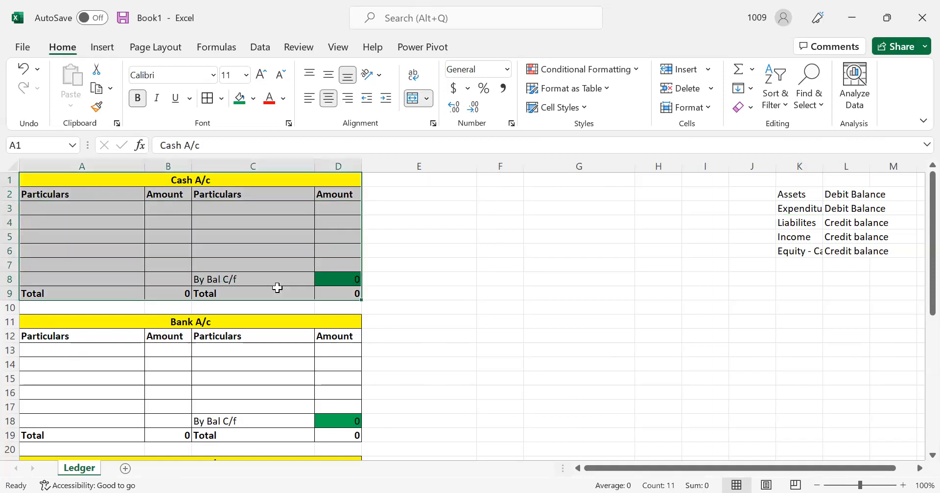
pyautogui.hotkey('ctrl', 'c')
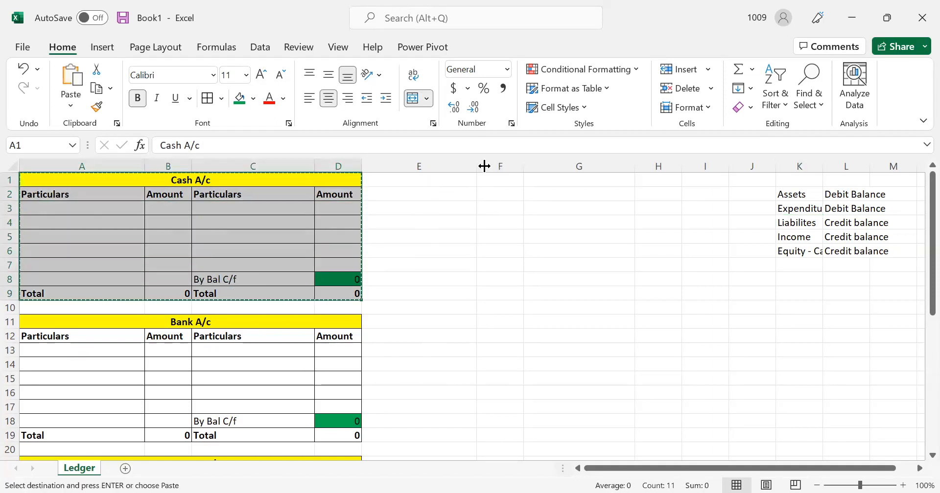
pyautogui.moveTo(406, 161); pyautogui.dragTo(403, 161)
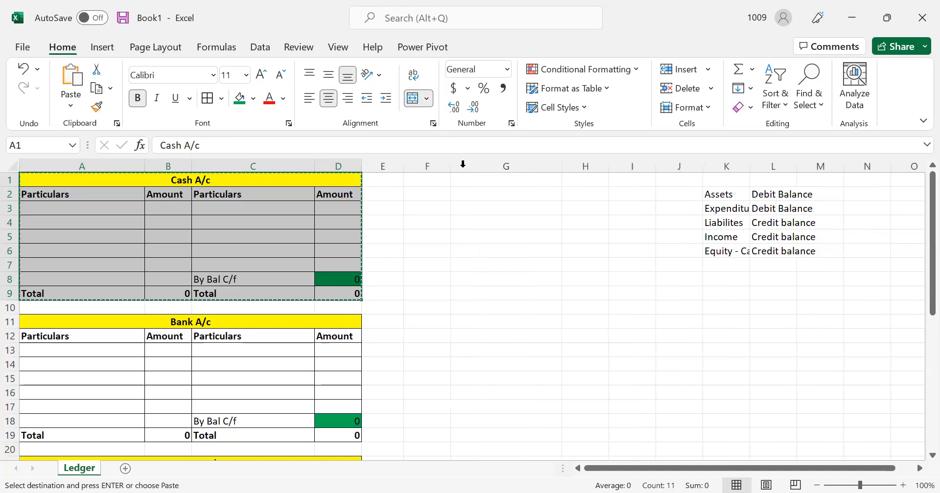
pyautogui.moveTo(496, 176); pyautogui.dragTo(495, 163)
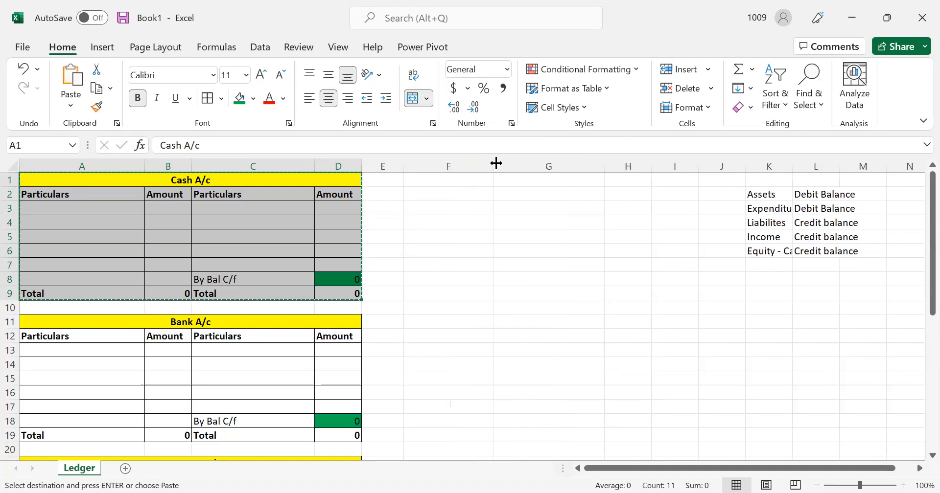
pyautogui.click(471, 179)
pyautogui.hotkey('ctrl', 'v')
pyautogui.click(485, 278)
pyautogui.press('Escape')
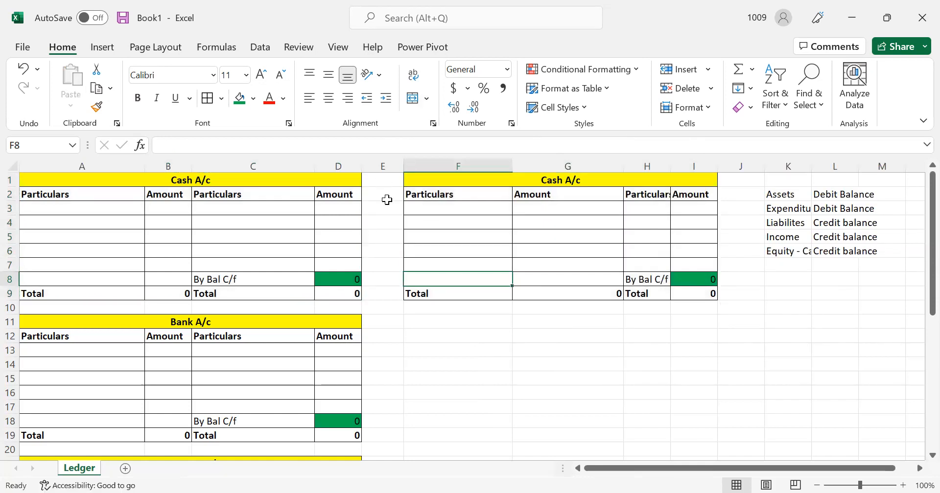
# Narrow the spacer column E, fit column G to its contents and widen column H for the second ledger's particulars
pyautogui.moveTo(399, 169); pyautogui.dragTo(382, 169)
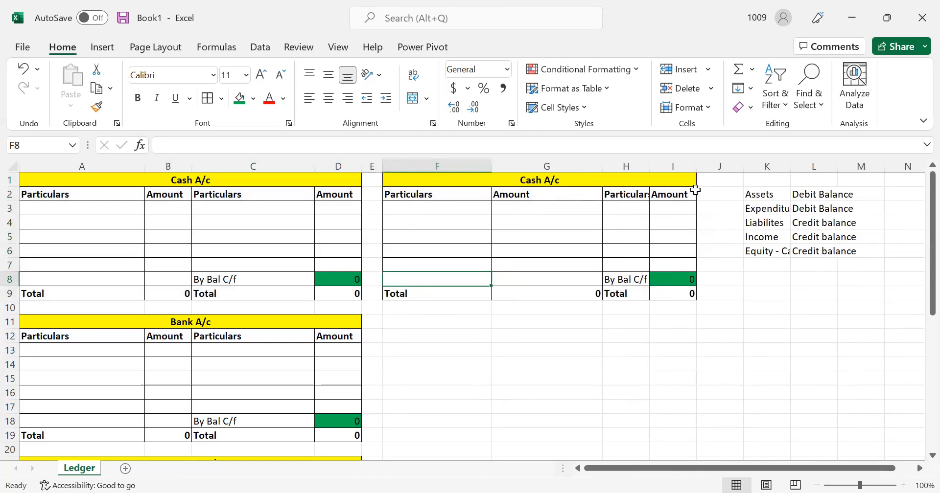
pyautogui.doubleClick(601, 166)
pyautogui.moveTo(579, 167); pyautogui.dragTo(651, 166)
# Clear the balance label and formula in H8:I8 of the second ledger and remove the green fill from I8
pyautogui.moveTo(633, 280); pyautogui.dragTo(681, 288)
pyautogui.press('Delete')
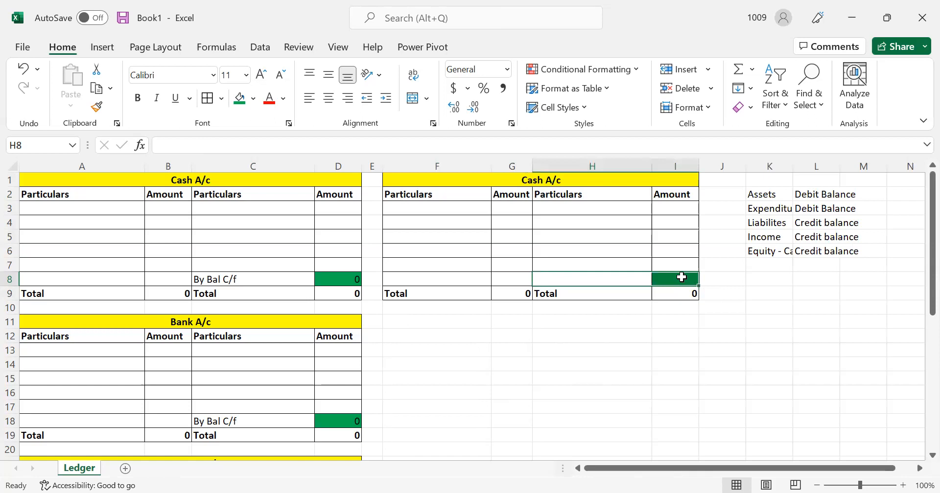
pyautogui.click(681, 279)
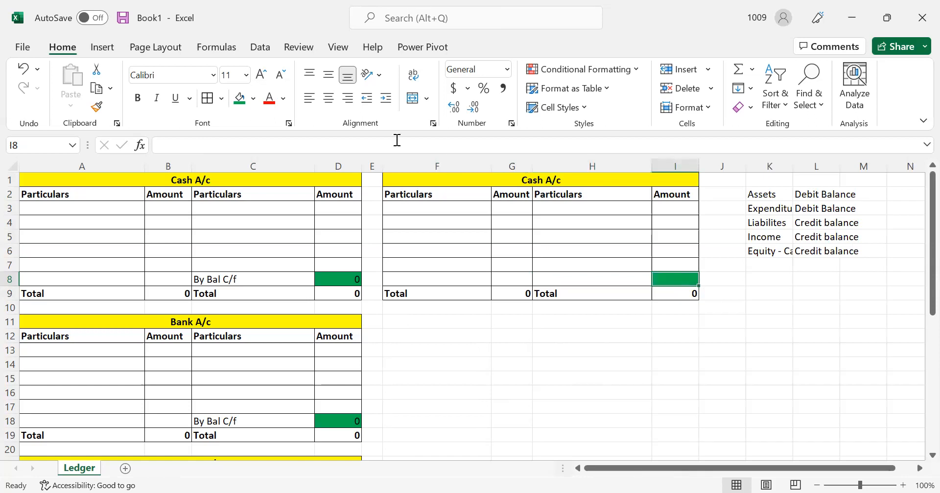
pyautogui.click(253, 98)
pyautogui.click(238, 136)
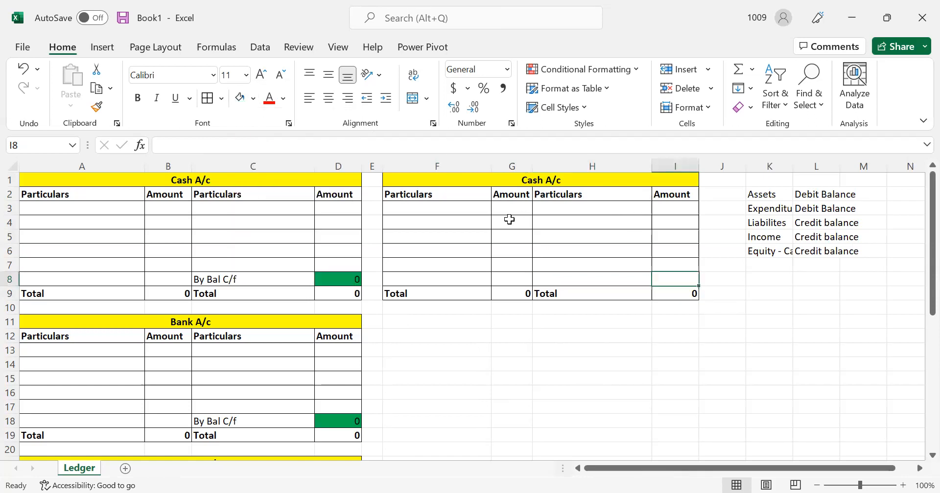
# Change the heading of the second ledger in F1 to "Long Term Loan A/c"
pyautogui.doubleClick(528, 181)
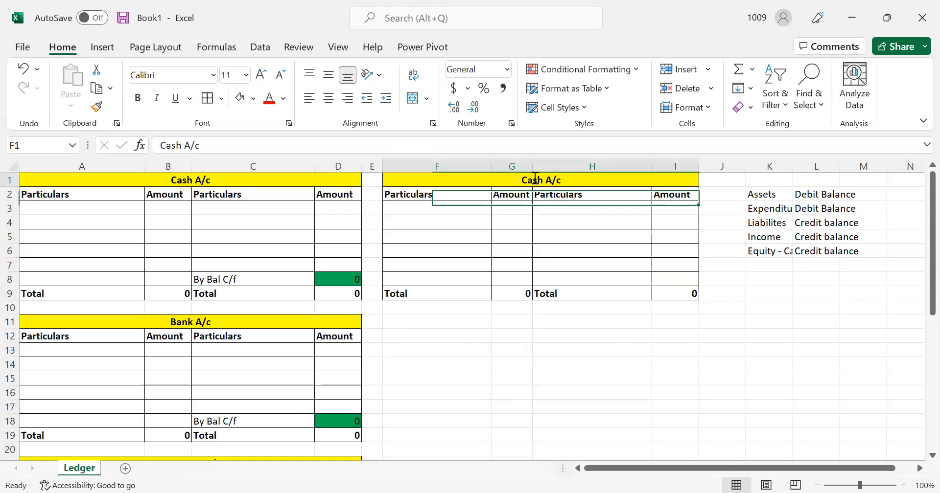
pyautogui.doubleClick(489, 175)
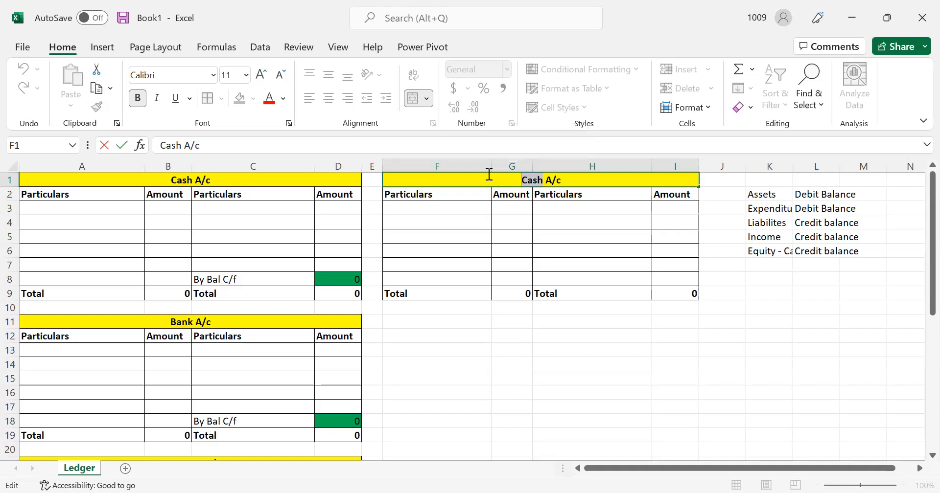
pyautogui.write('Long L')
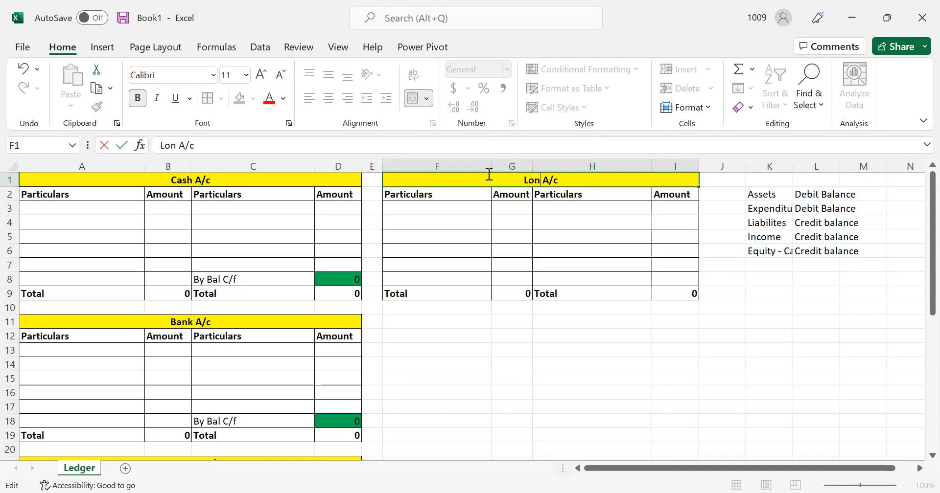
pyautogui.press('BackSpace')
pyautogui.press('BackSpace')
pyautogui.write('Term ')
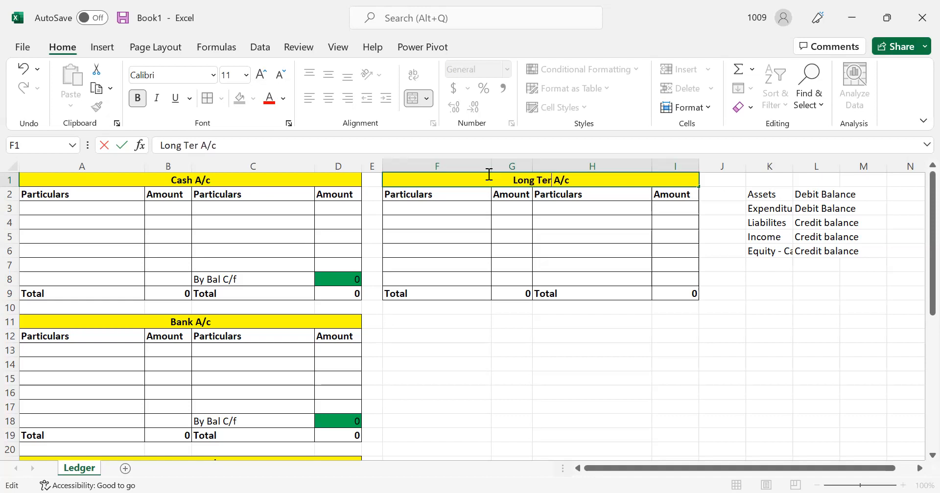
pyautogui.write('Loan')
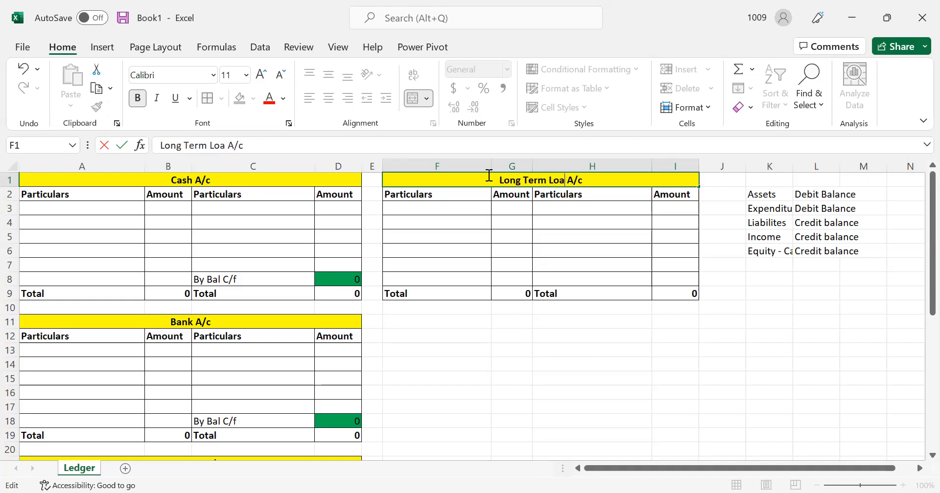
pyautogui.press('Return')
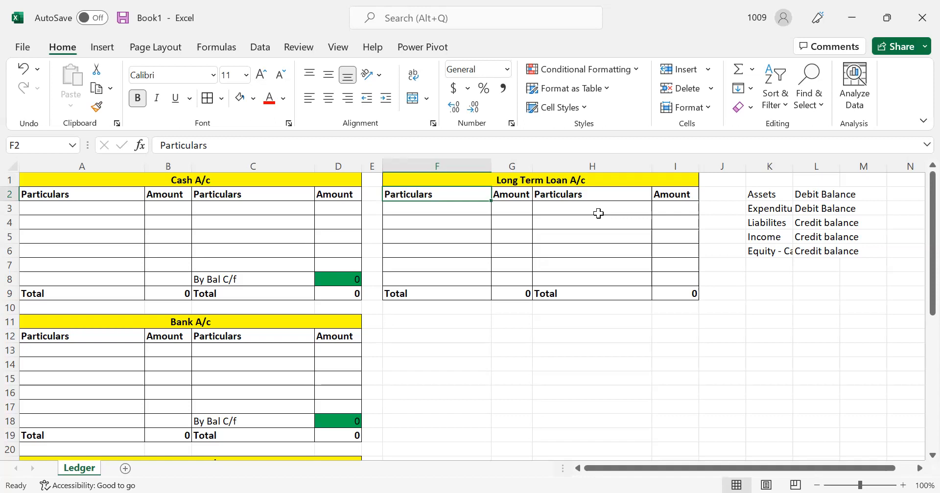
# Enter a sample credit-side transaction in the Long Term Loan ledger: "By Bank" in H3 with the amount 20000 in I3
pyautogui.click(678, 208)
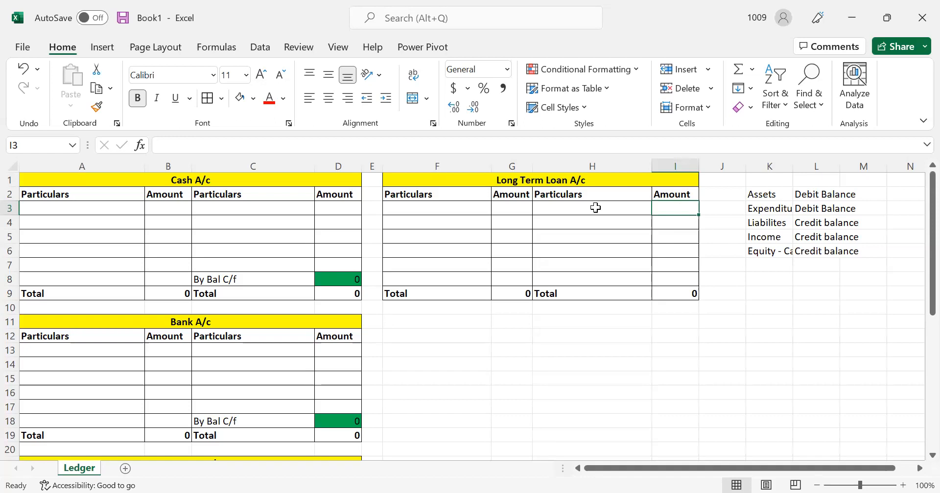
pyautogui.click(596, 208)
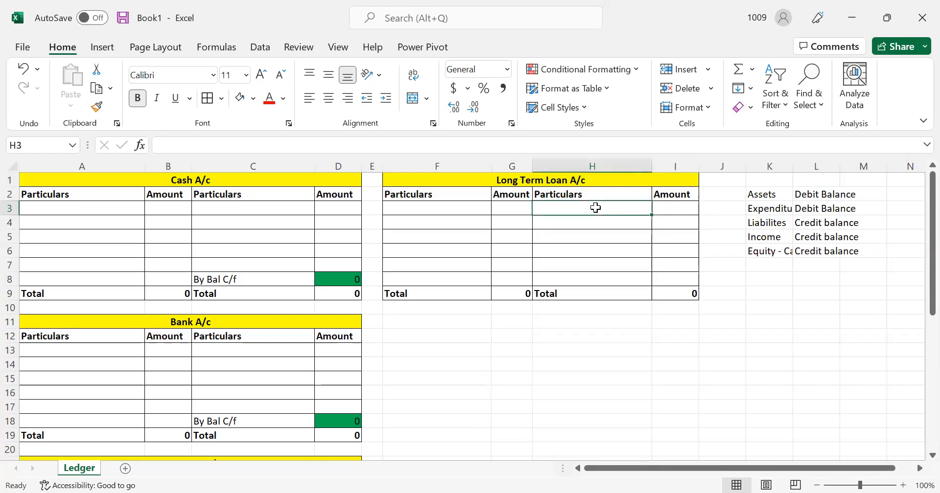
pyautogui.write('By Bank')
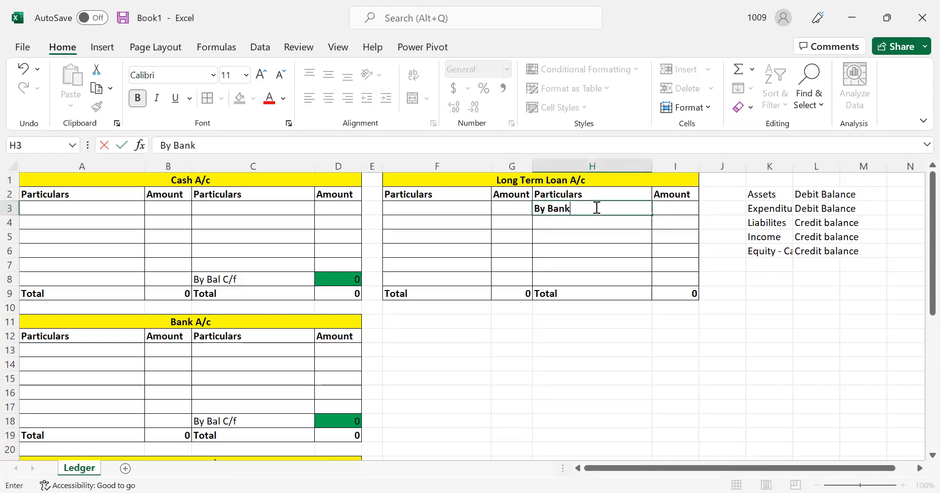
pyautogui.press('Tab')
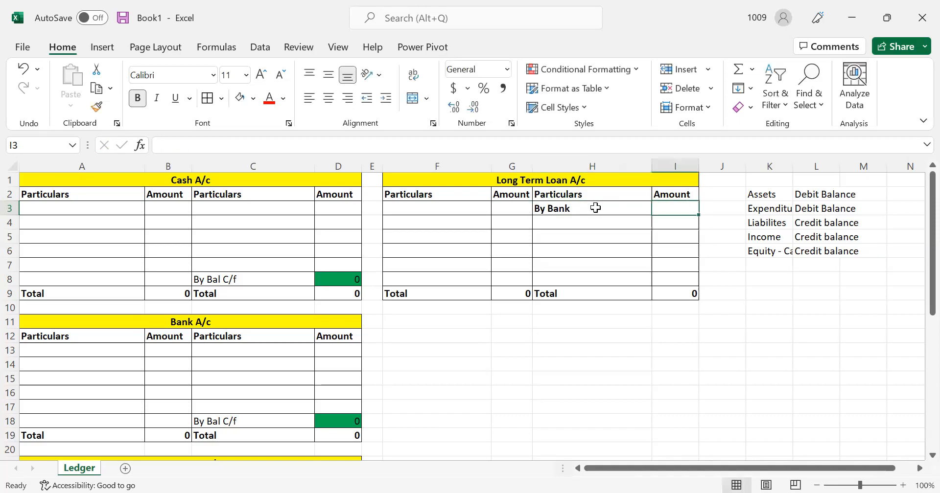
pyautogui.write('20000')
pyautogui.press('Return')
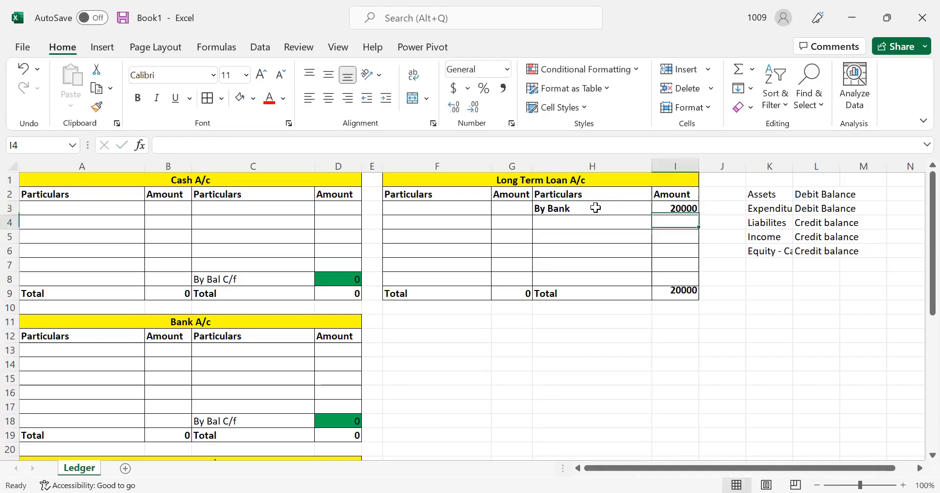
# Label the carried-forward row on the debit side of the Long Term Loan ledger "To Bal C/f" in F8
pyautogui.click(435, 275)
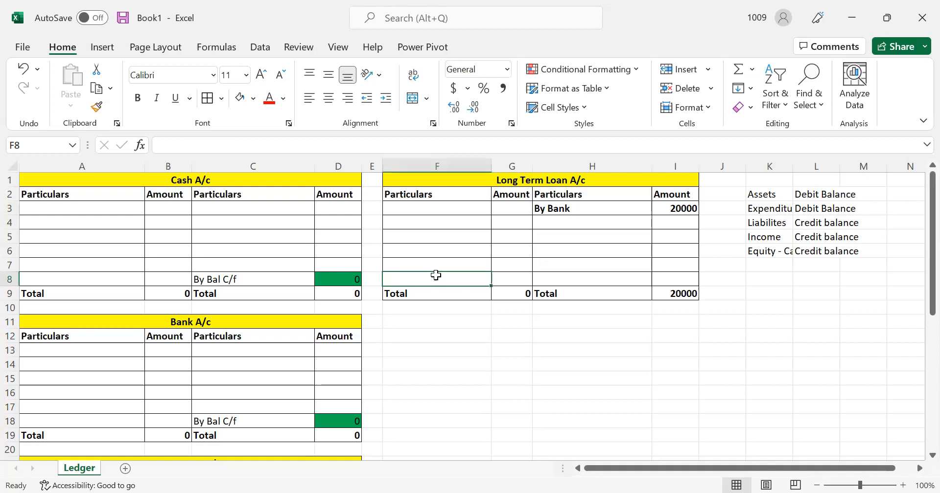
pyautogui.write('To ')
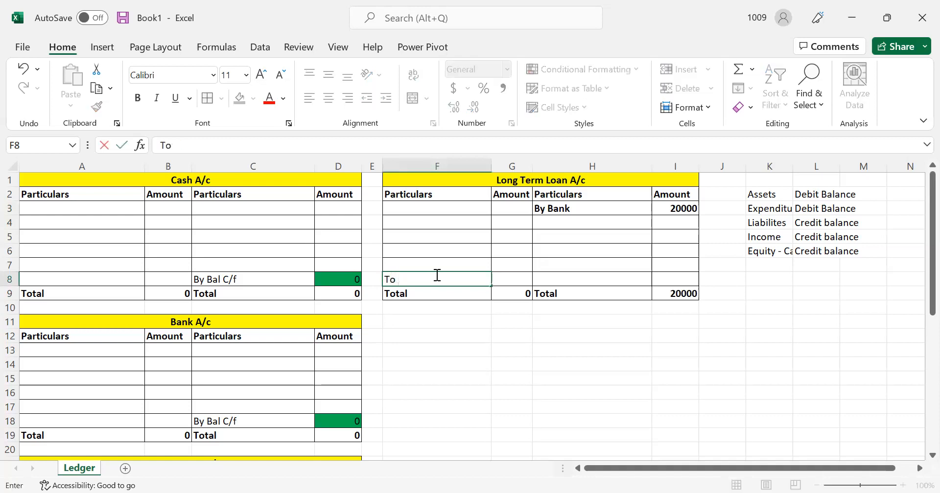
pyautogui.write('Bal C/f')
pyautogui.press('Return')
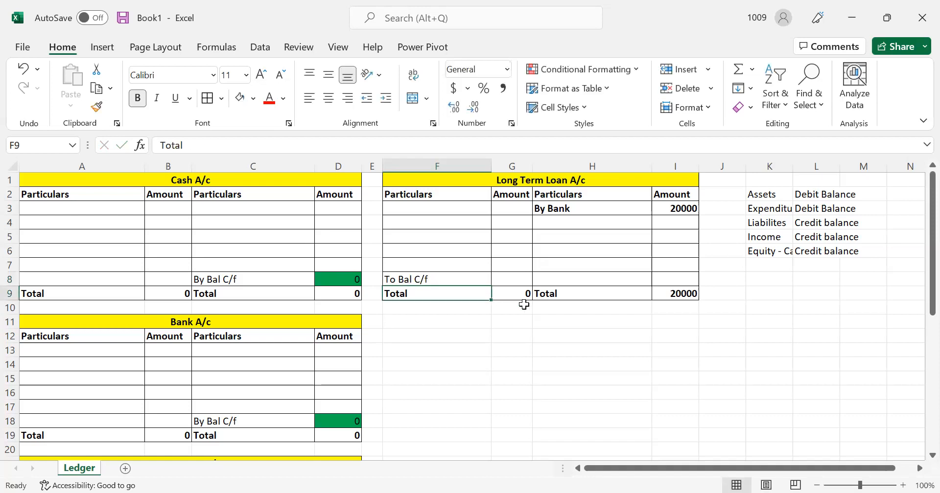
# Calculate the loan's carried-forward balance in G8 with the formula =SUM(I3:I8)-SUM(G3:G7)
pyautogui.click(512, 283)
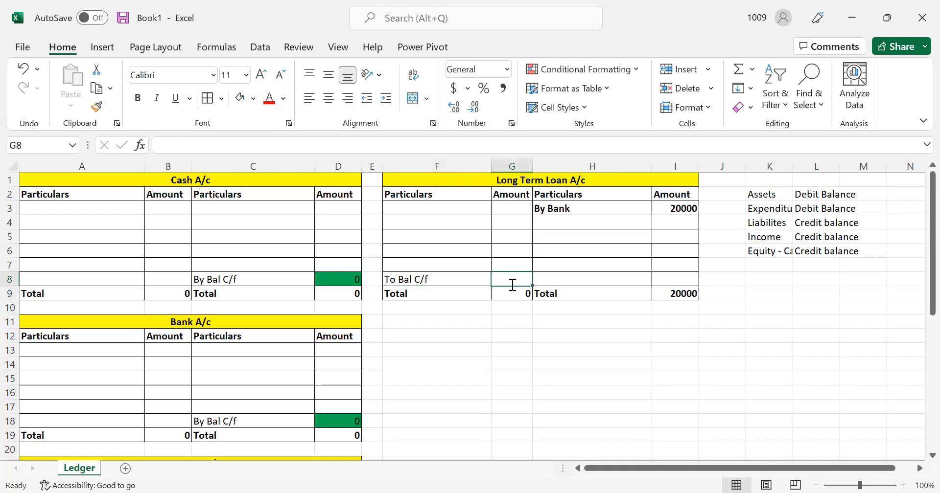
pyautogui.write('=')
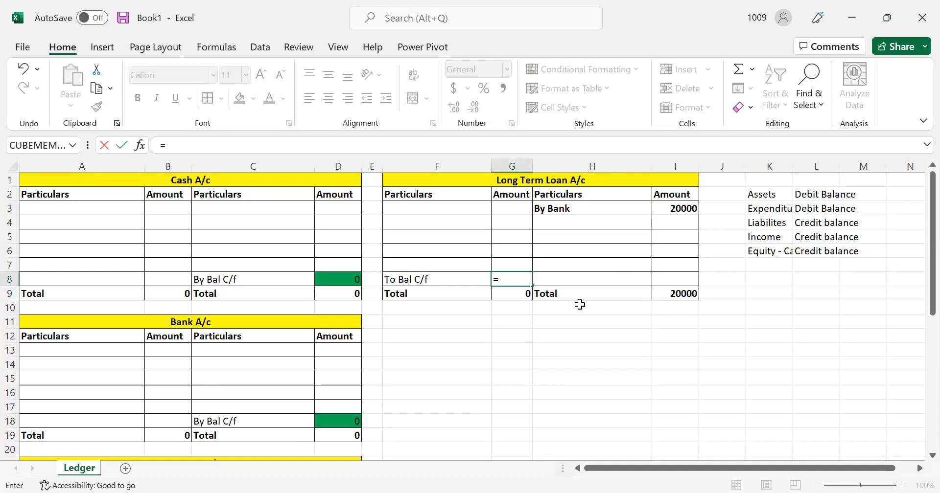
pyautogui.write('sum')
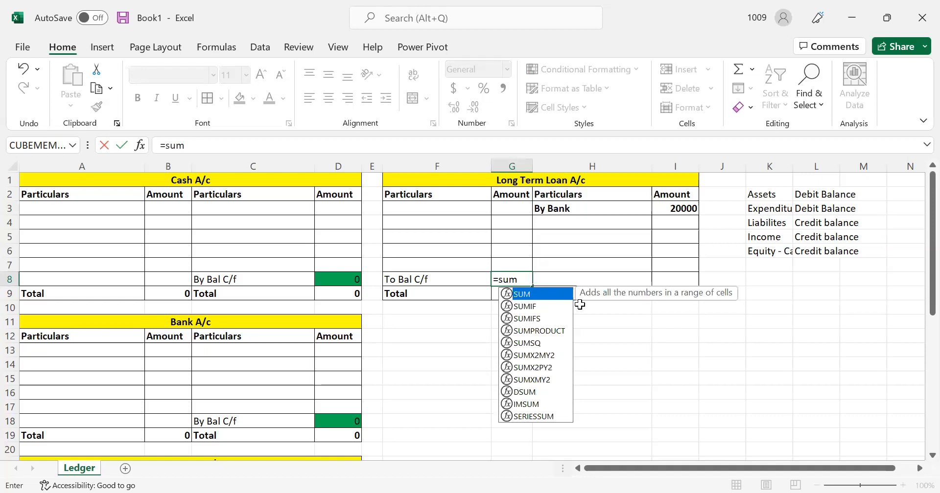
pyautogui.write('(')
pyautogui.click(662, 210)
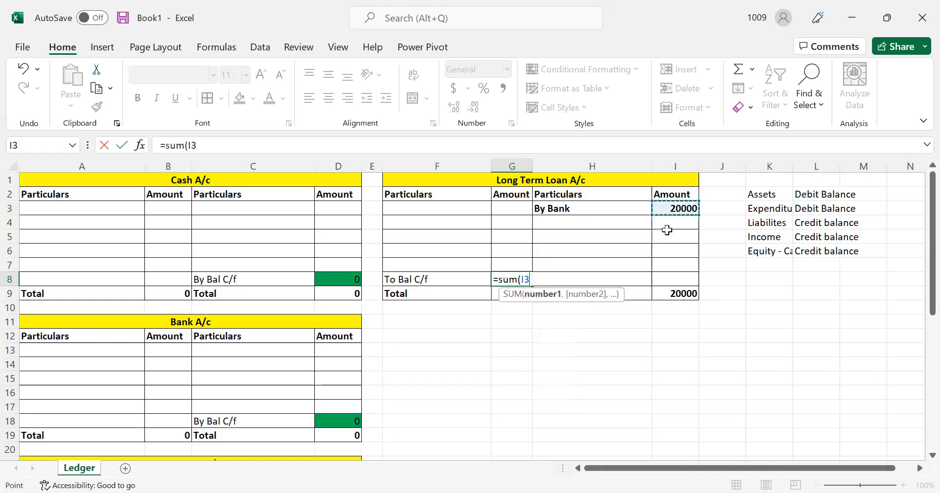
pyautogui.keyDown('shift'); pyautogui.click(667, 278); pyautogui.keyUp('shift')
pyautogui.write(')')
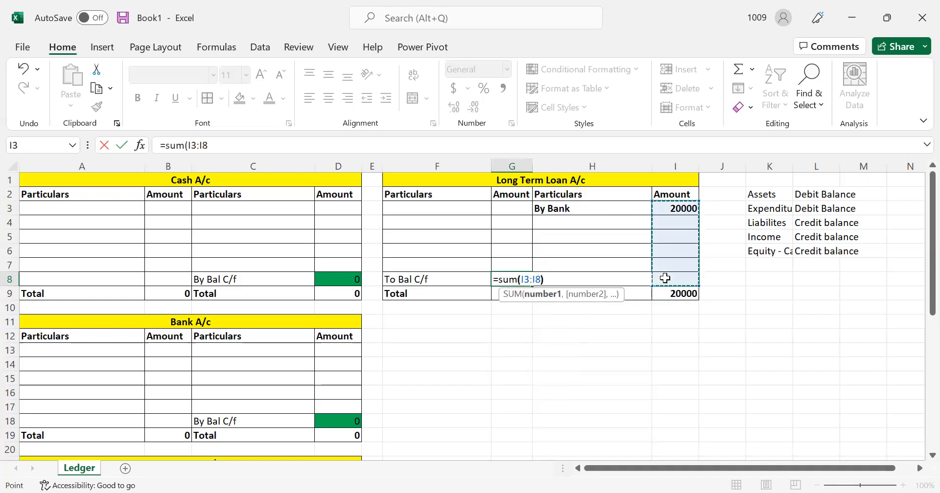
pyautogui.write('-')
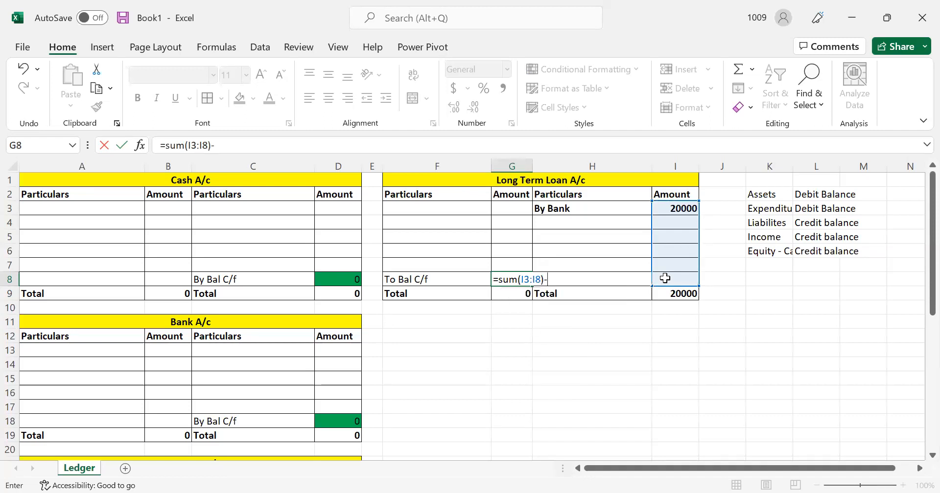
pyautogui.write('sum(')
pyautogui.click(506, 209)
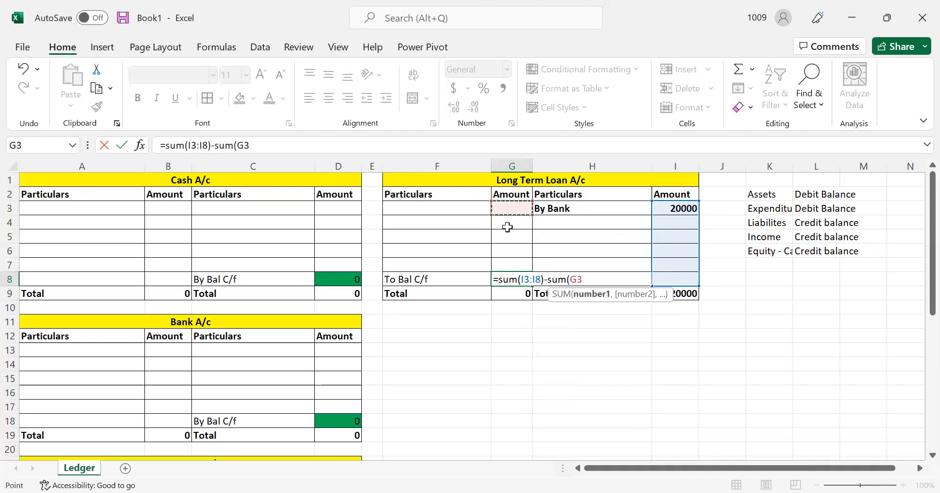
pyautogui.keyDown('shift'); pyautogui.click(507, 259); pyautogui.keyUp('shift')
pyautogui.write(')')
pyautogui.press('Return')
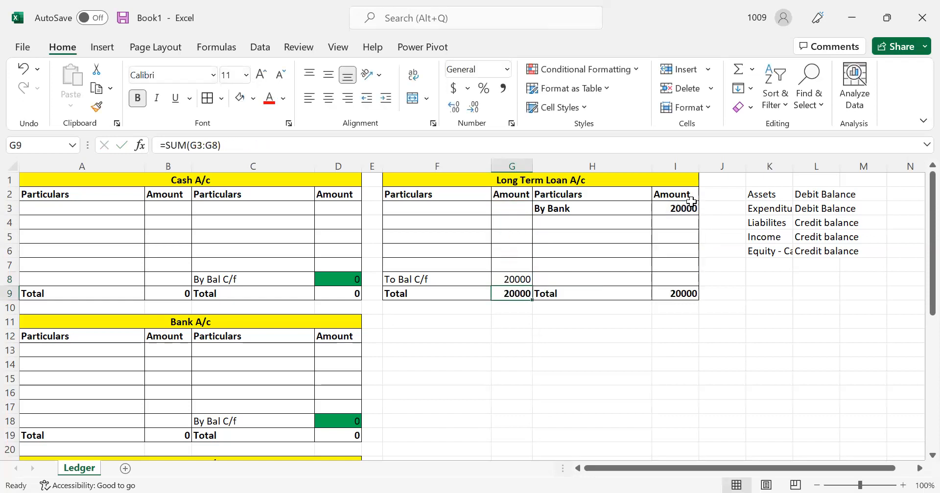
# Fill the carried-forward balance cell G8 of the Long Term Loan ledger with standard green
pyautogui.click(677, 209)
pyautogui.click(515, 279)
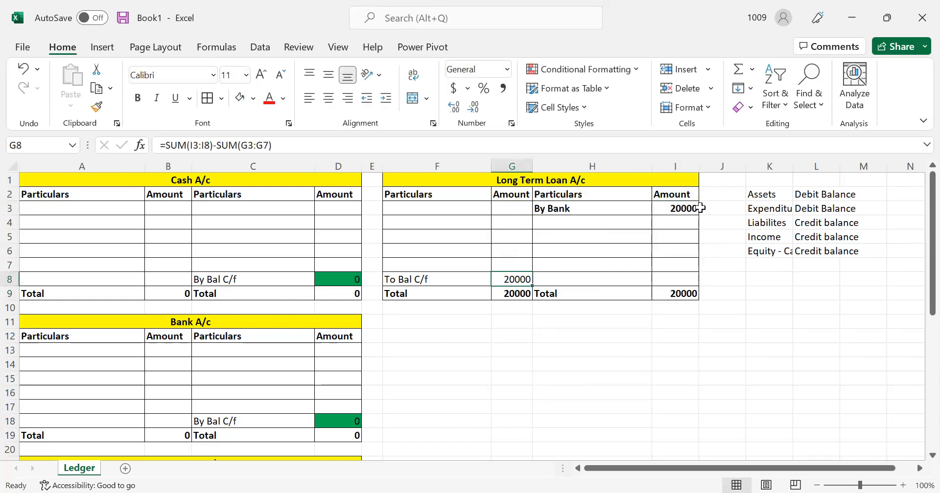
pyautogui.click(516, 361)
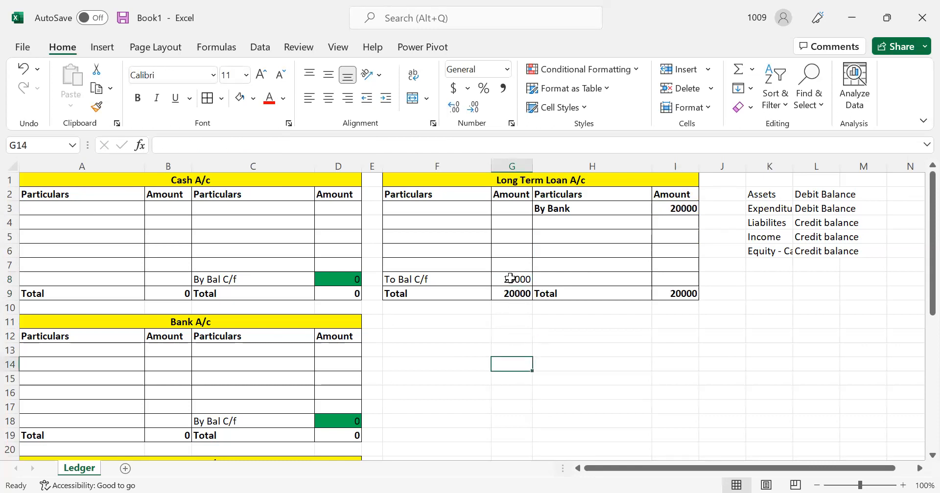
pyautogui.click(510, 278)
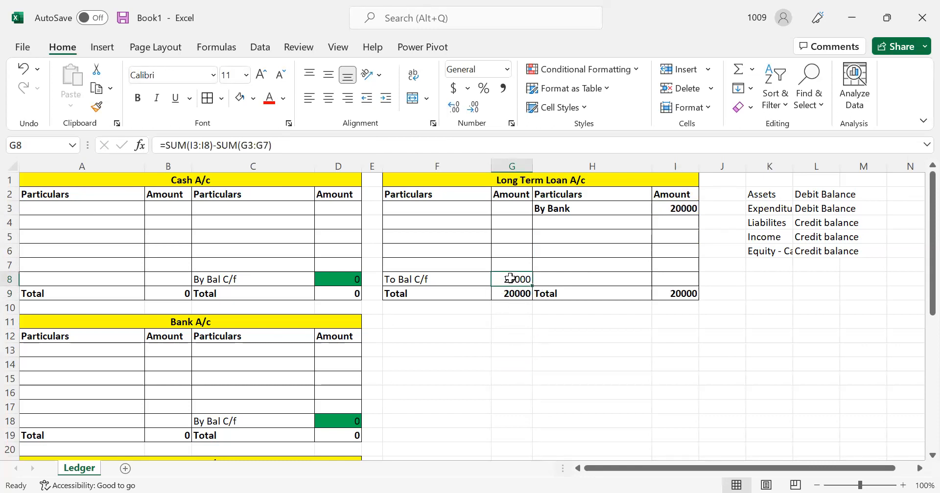
pyautogui.click(252, 100)
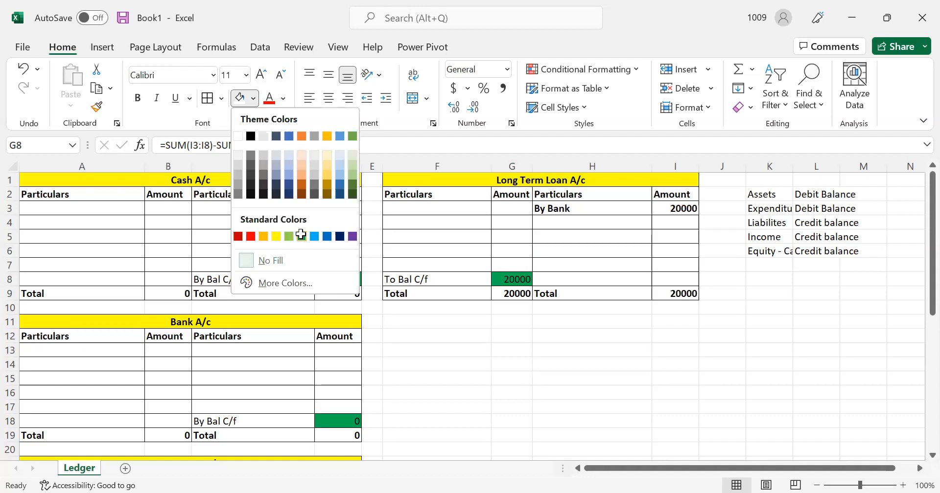
pyautogui.click(484, 309)
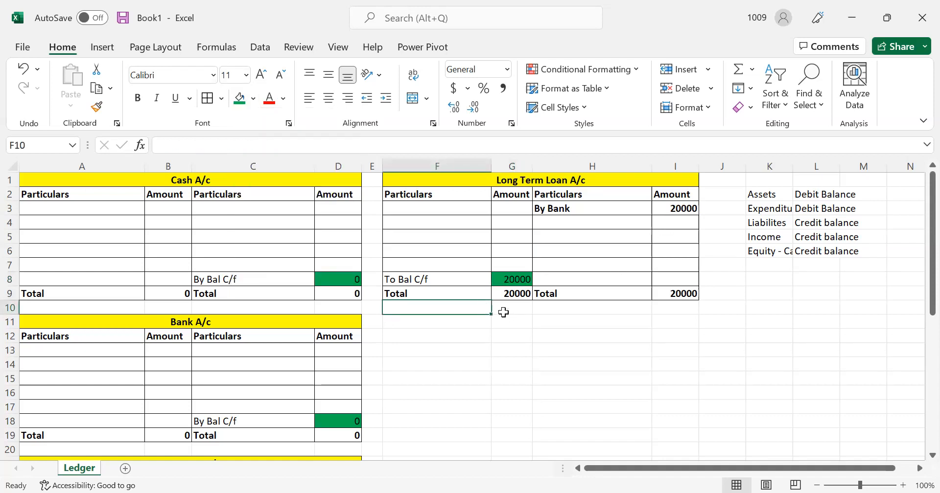
# Compare the account types and their debit or credit balances listed in K2:L6 with the ledger layouts on the sheet
pyautogui.click(759, 321)
pyautogui.click(768, 196)
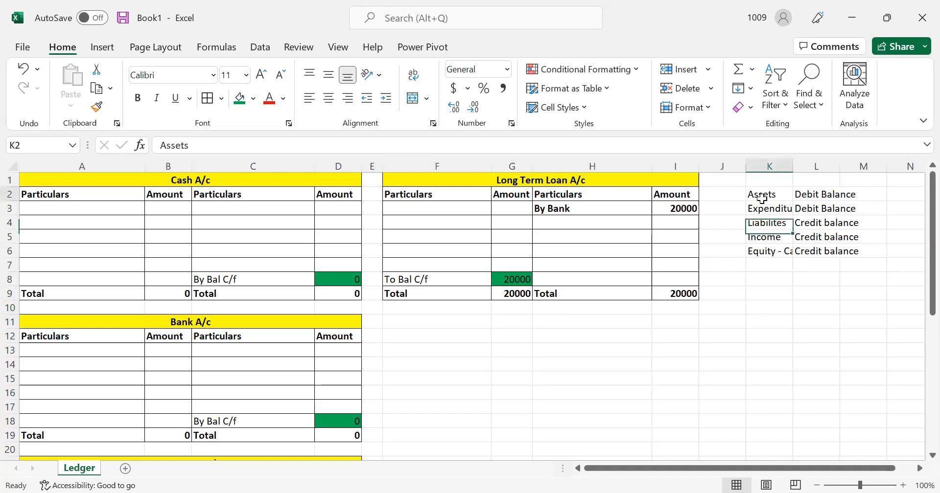
pyautogui.click(254, 234)
pyautogui.click(768, 206)
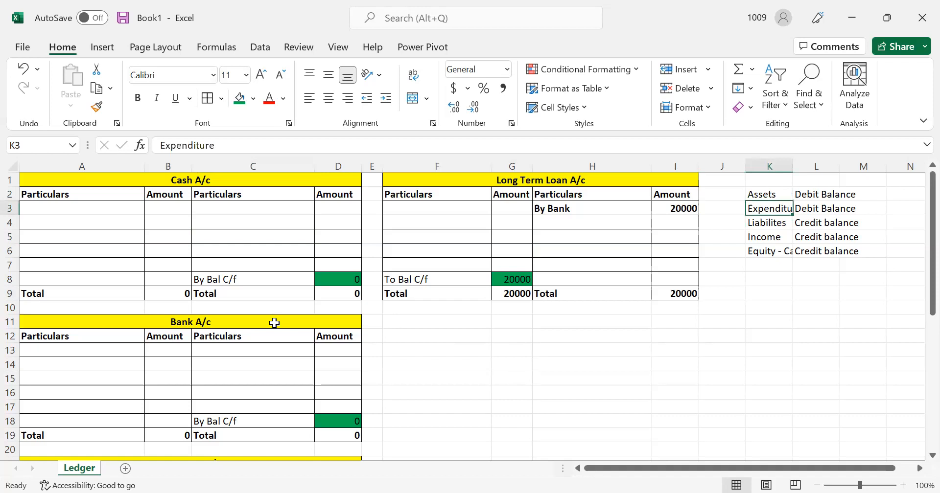
pyautogui.scroll(-3, 200, 378)
pyautogui.click(199, 378)
pyautogui.scroll(-2, 199, 377)
pyautogui.click(188, 419)
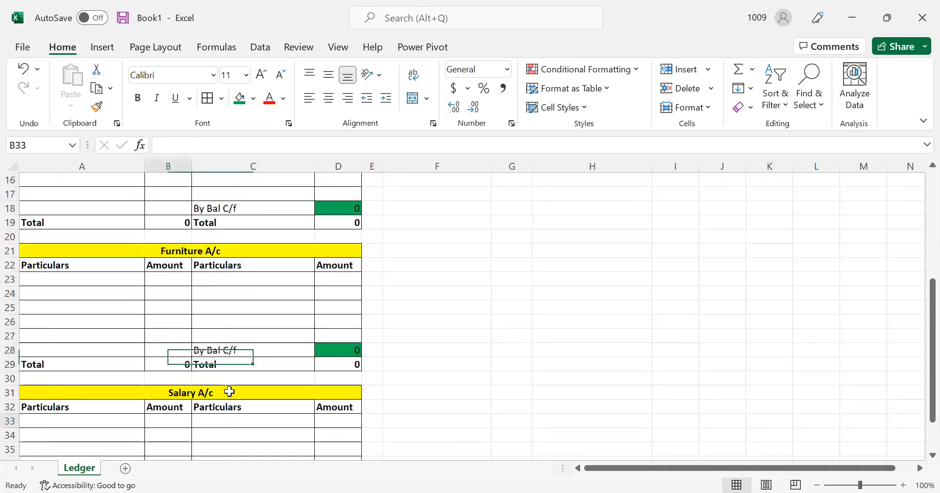
pyautogui.scroll(5, 229, 390)
pyautogui.click(767, 222)
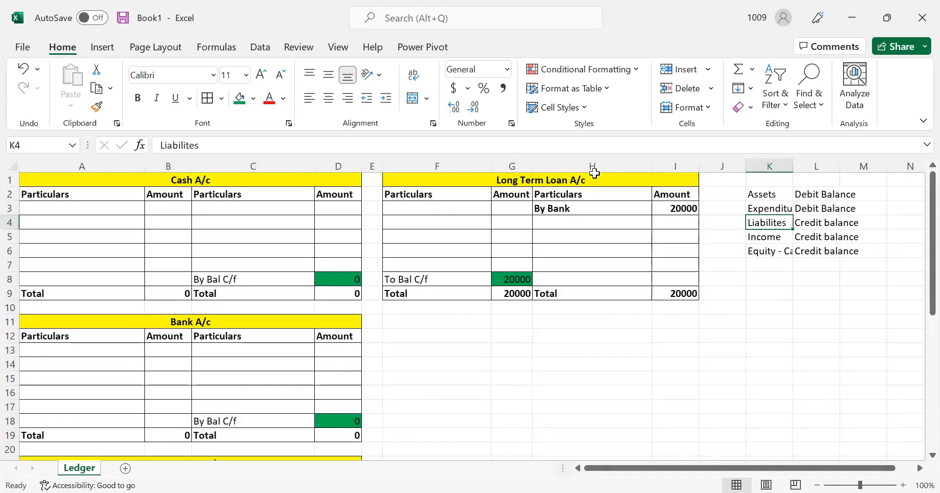
pyautogui.moveTo(589, 182); pyautogui.dragTo(691, 283)
pyautogui.click(737, 303)
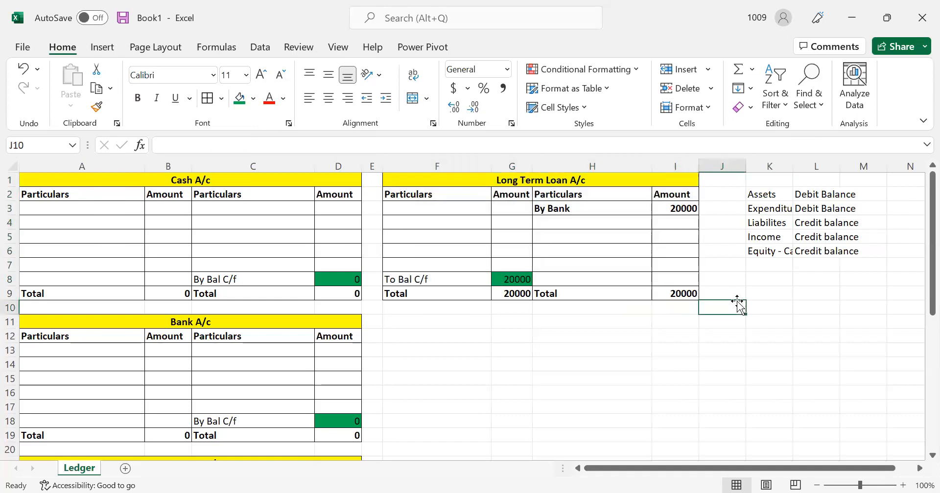
pyautogui.click(767, 246)
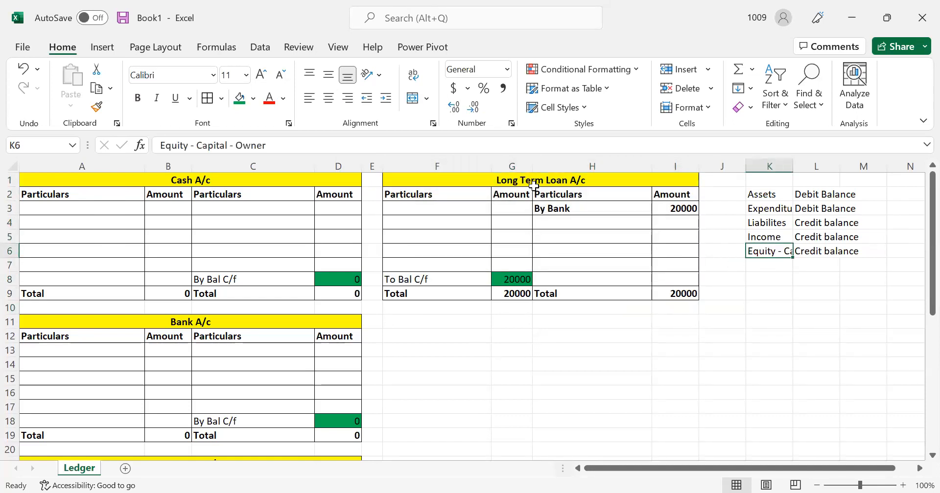
# Clear the sample entries from F3:I7 of the Long Term Loan ledger, keeping its headings, balance row and totals
pyautogui.moveTo(533, 185); pyautogui.dragTo(554, 290)
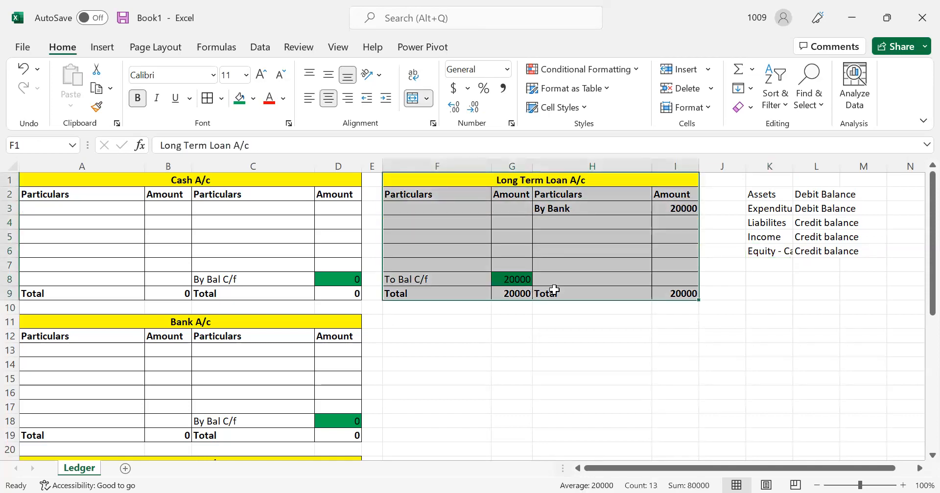
pyautogui.moveTo(443, 207); pyautogui.dragTo(681, 265)
pyautogui.press('Delete')
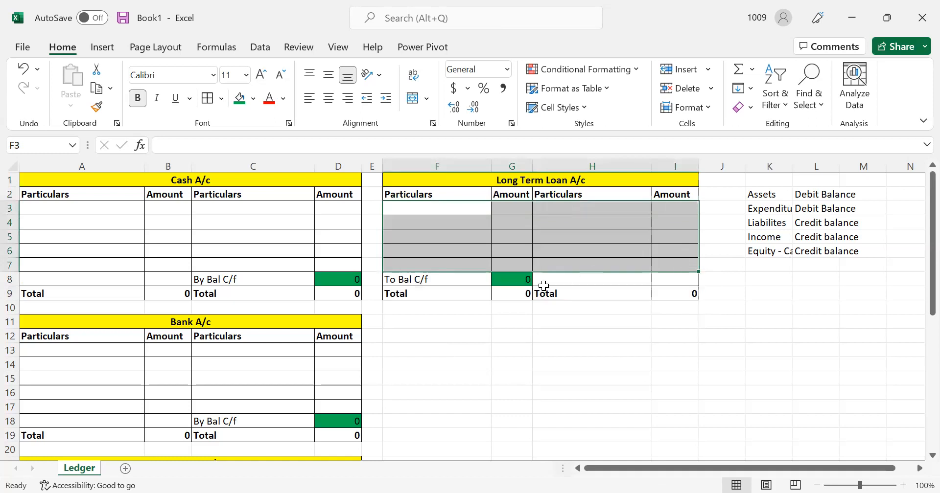
# Copy the Long Term Loan ledger F1:I9 and paste it at F11 beside the Bank ledger
pyautogui.click(527, 311)
pyautogui.click(500, 386)
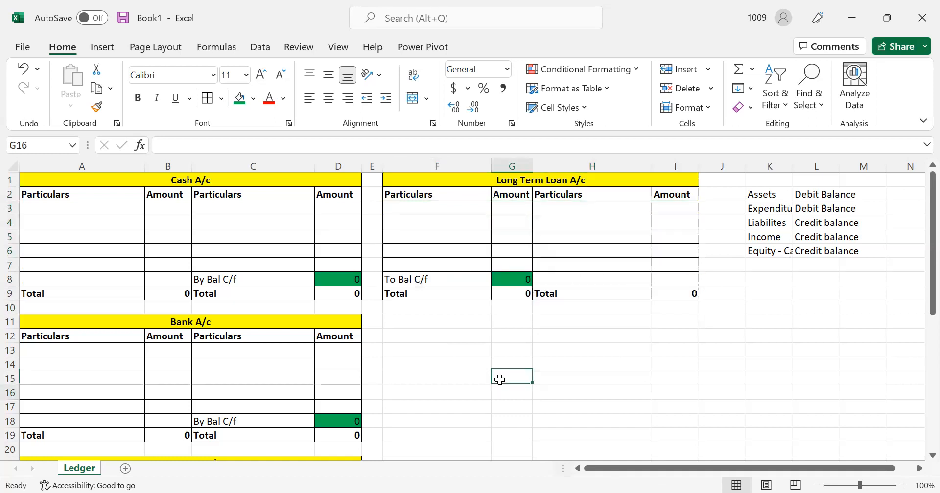
pyautogui.moveTo(500, 179); pyautogui.dragTo(497, 293)
pyautogui.hotkey('ctrl', 'c')
pyautogui.click(455, 325)
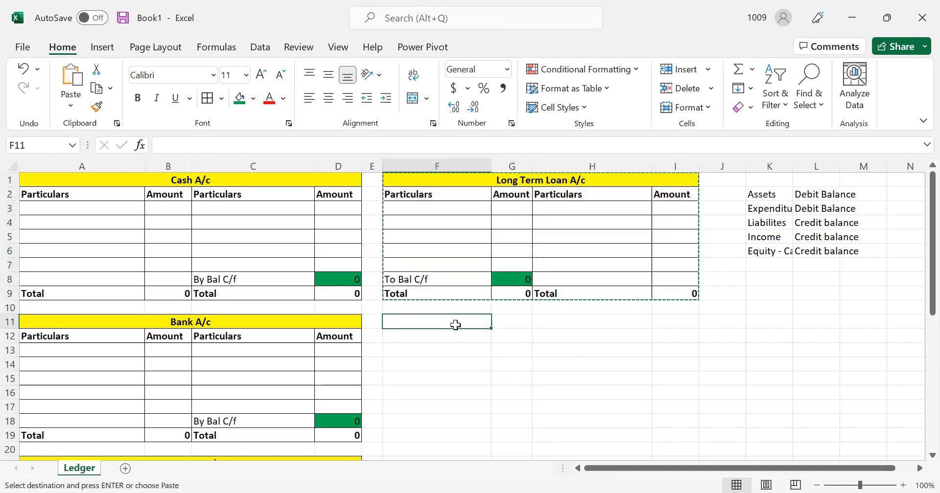
pyautogui.hotkey('ctrl', 'v')
# Retitle the copied ledger in F11 as Revenue A/c
pyautogui.doubleClick(535, 322)
pyautogui.moveTo(566, 322); pyautogui.dragTo(468, 320)
pyautogui.click(814, 380)
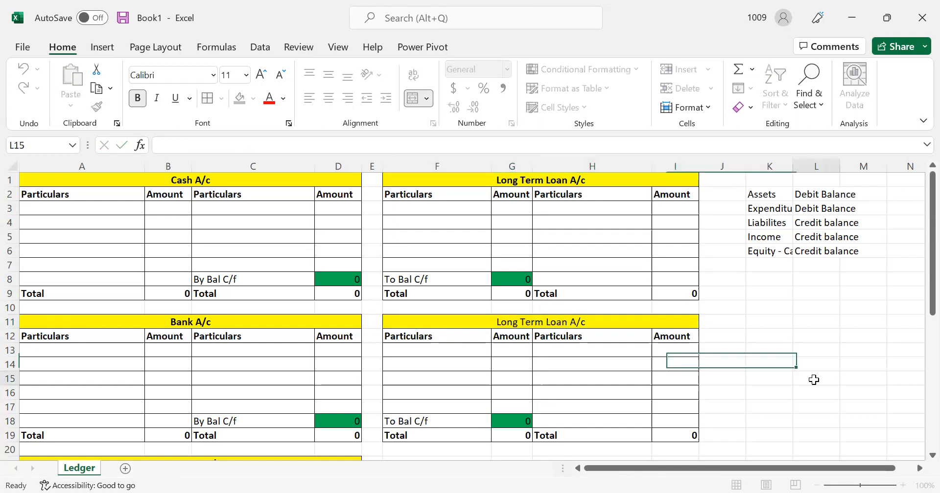
pyautogui.write('Re')
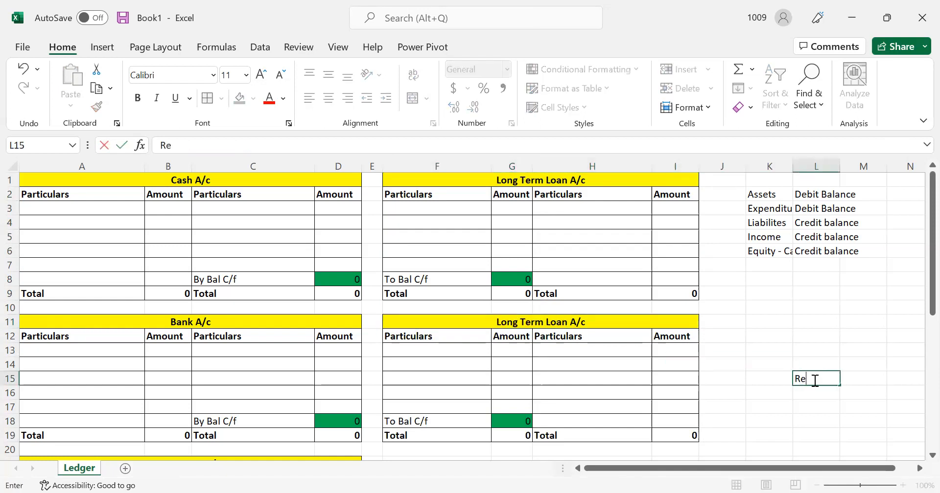
pyautogui.press('BackSpace')
pyautogui.press('BackSpace')
pyautogui.doubleClick(563, 326)
pyautogui.moveTo(568, 323); pyautogui.dragTo(442, 310)
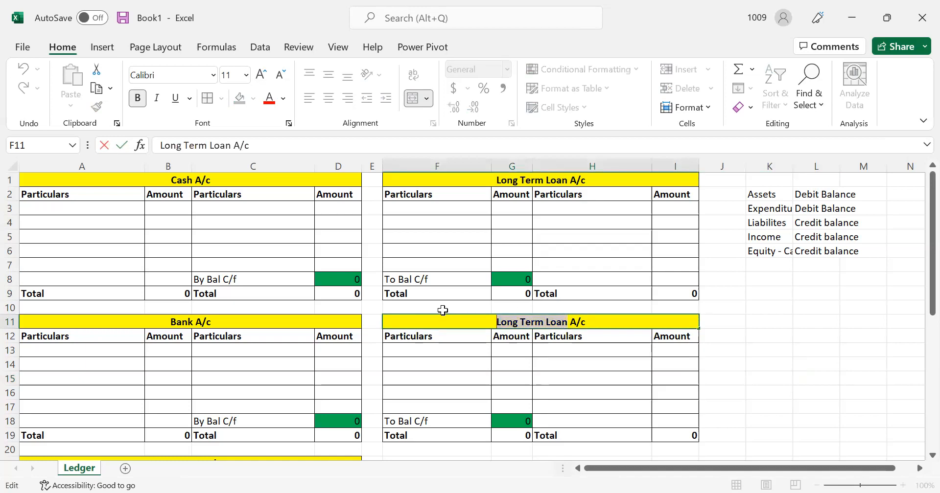
pyautogui.write('Revenue')
pyautogui.press('Return')
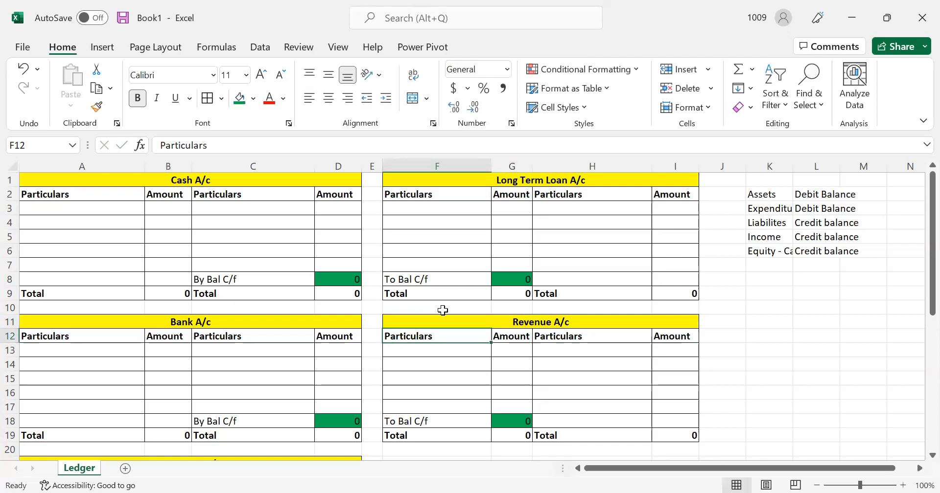
# Enter a sample credit entry in the Revenue ledger: By Cash in H13 and 5000 in I13
pyautogui.click(588, 353)
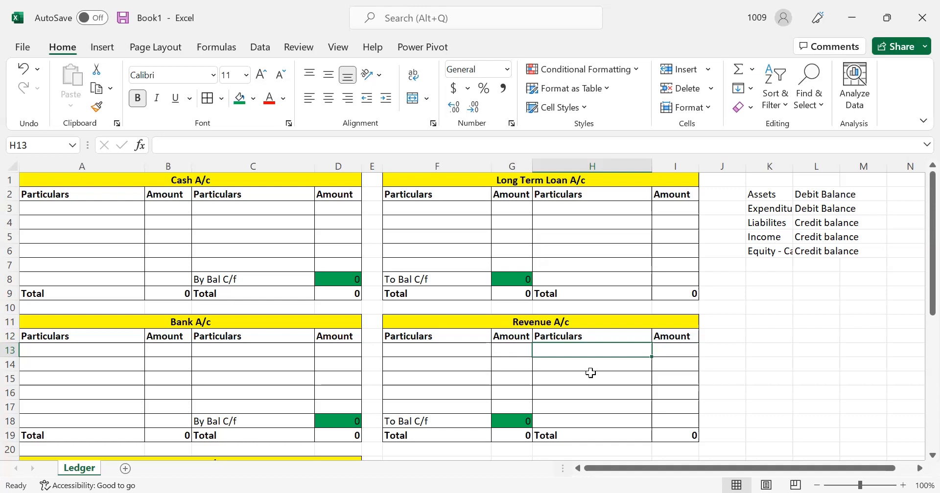
pyautogui.write('By')
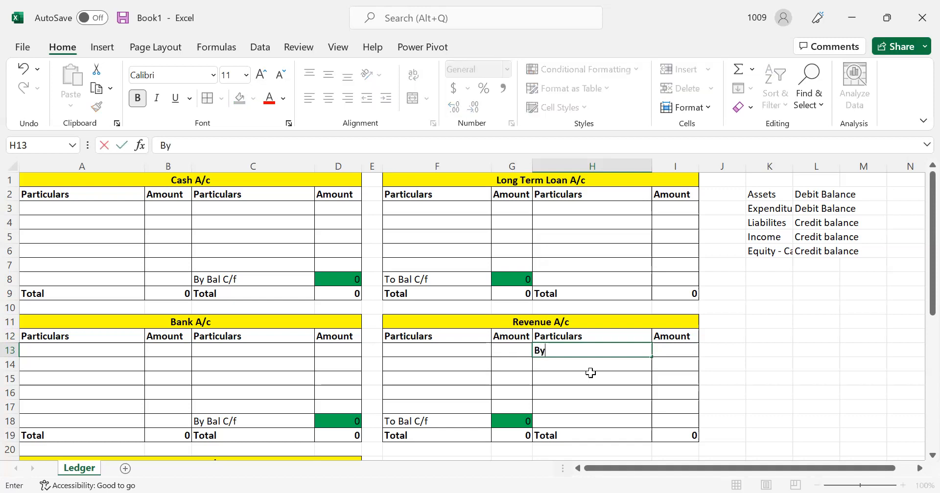
pyautogui.write(' Cash')
pyautogui.press('Tab')
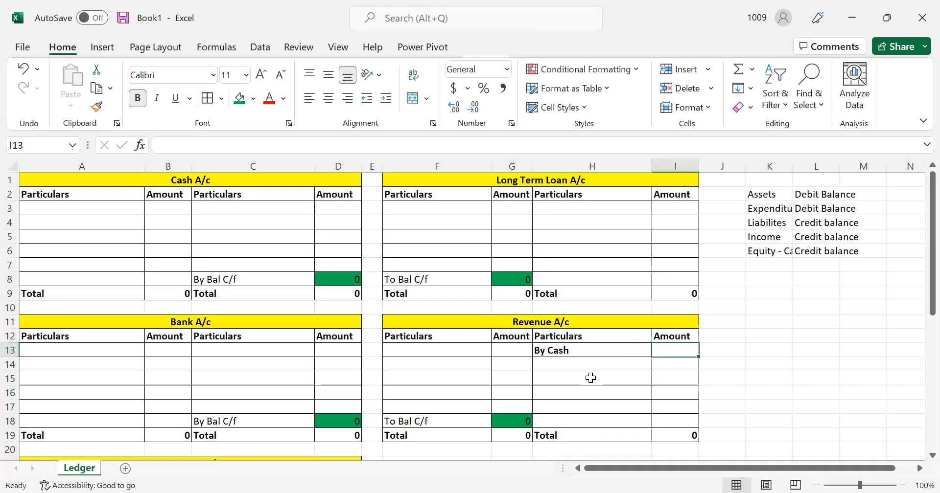
pyautogui.write('5000')
pyautogui.press('Return')
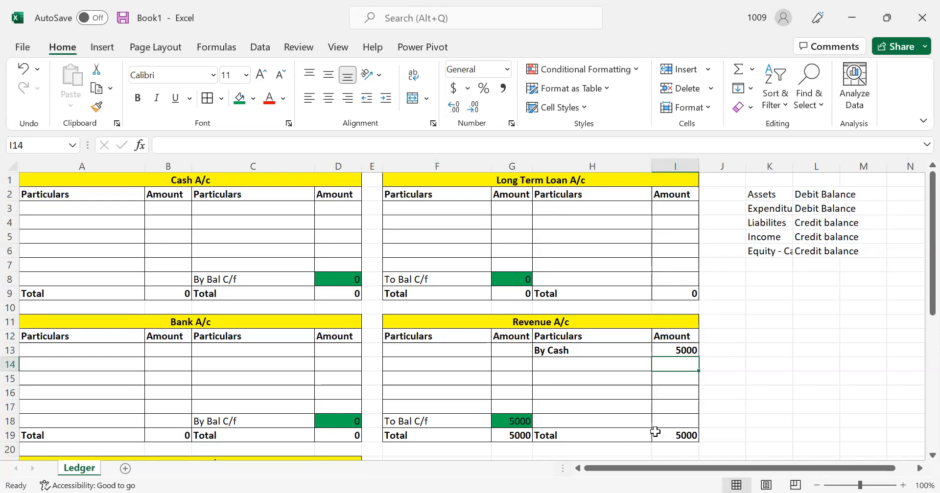
# Check the carried-forward balance formula in G18, and clear the sample By Cash entry from H13:I14 of the Revenue ledger
pyautogui.click(525, 421)
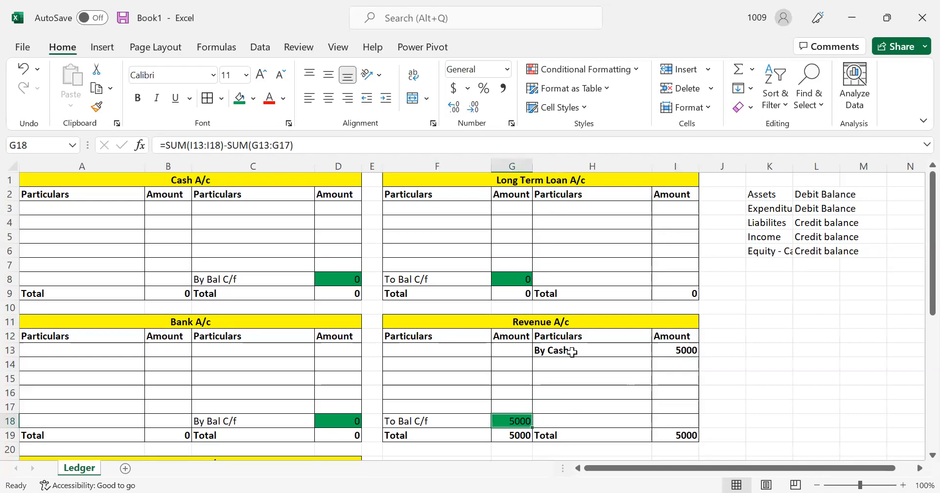
pyautogui.click(638, 352)
pyautogui.moveTo(637, 351); pyautogui.dragTo(667, 357)
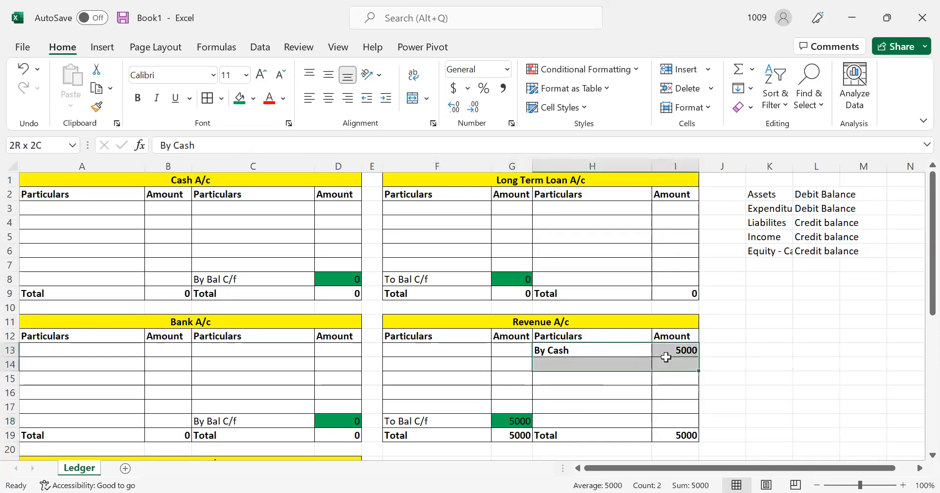
pyautogui.press('Delete')
pyautogui.click(635, 402)
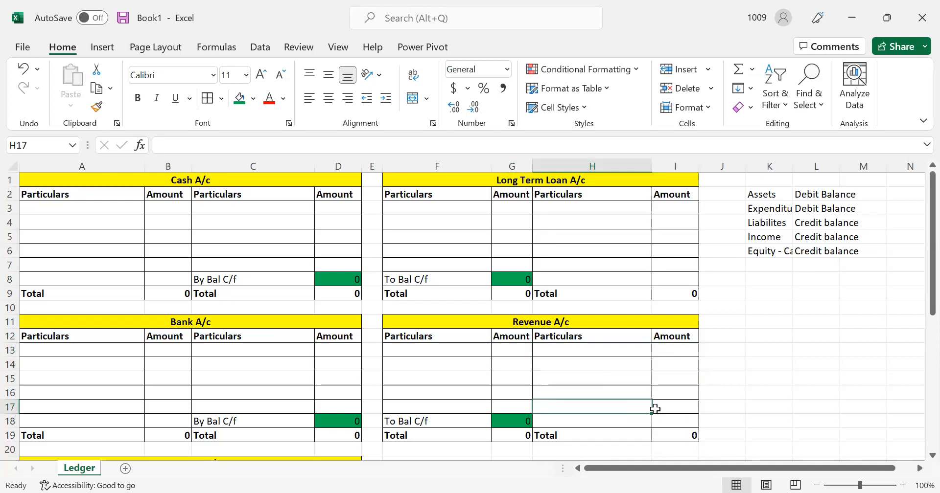
# Replace Revenue in the F11 ledger title with the owner's initials in possessive form and the word Capital, keeping A/c
pyautogui.click(552, 376)
pyautogui.click(770, 250)
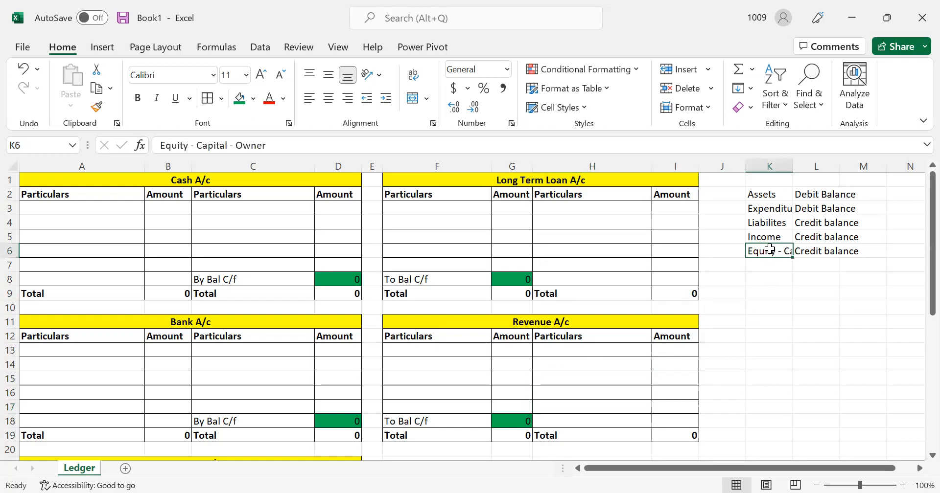
pyautogui.doubleClick(551, 322)
pyautogui.moveTo(550, 322); pyautogui.dragTo(488, 322)
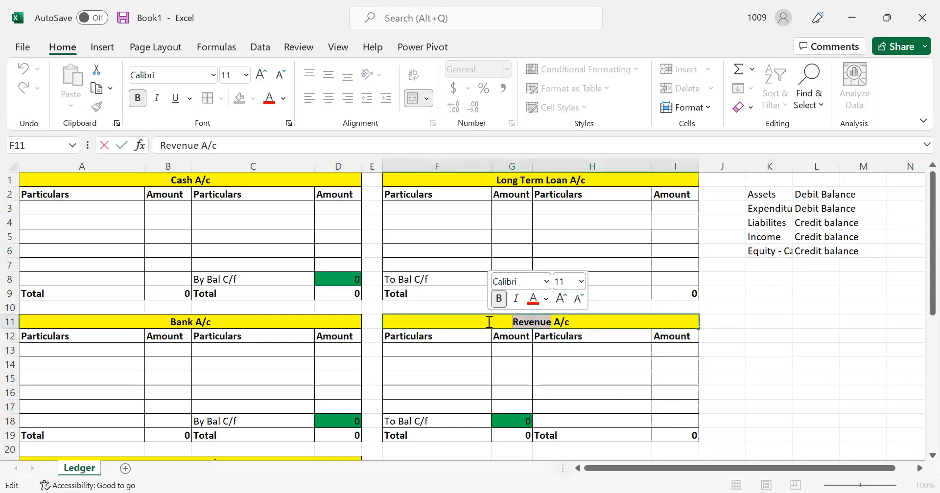
pyautogui.write('Capt')
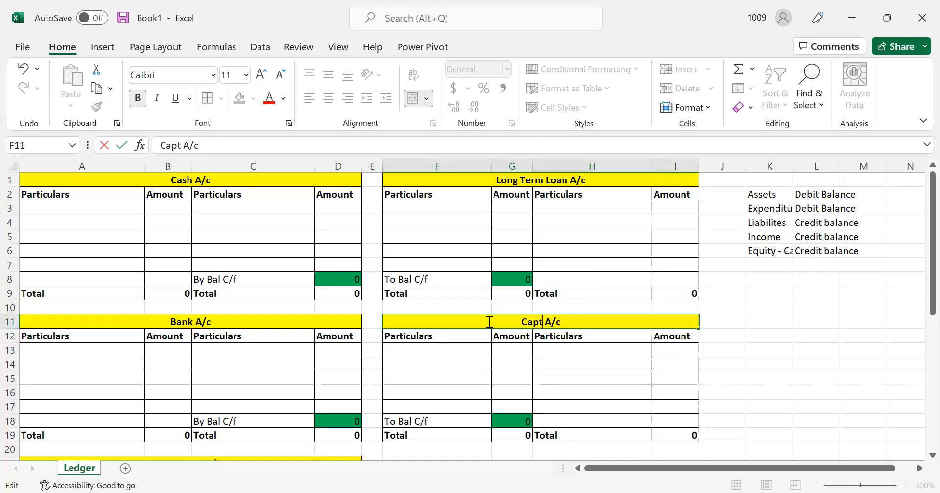
pyautogui.press('BackSpace')
pyautogui.press('BackSpace')
pyautogui.press('BackSpace')
pyautogui.press('BackSpace')
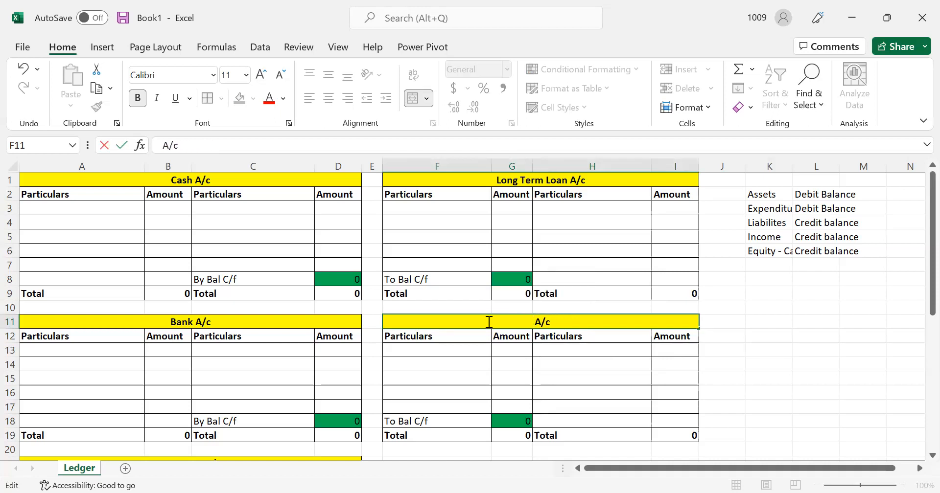
pyautogui.write("AJ's Capital")
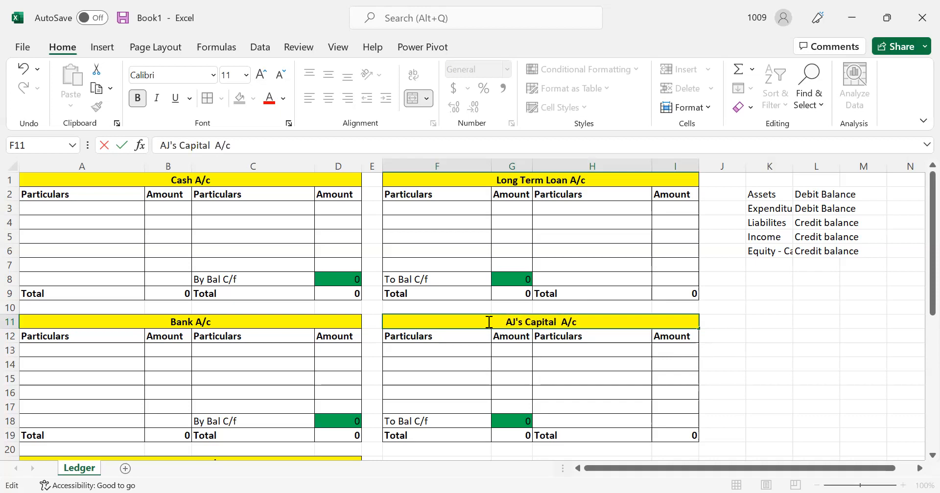
pyautogui.press('Return')
pyautogui.click(672, 365)
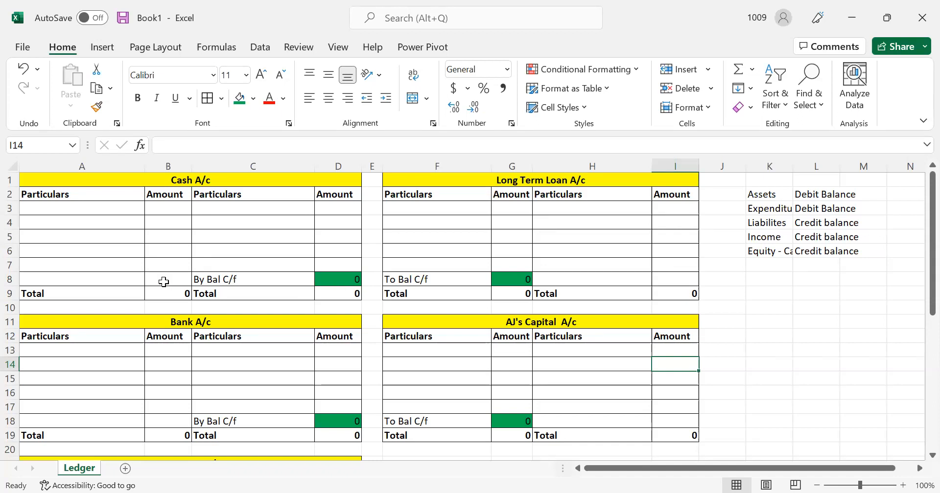
# Examine the Cash ledger's balance row, including the carried-forward balance formula in D8
pyautogui.click(164, 282)
pyautogui.click(325, 270)
pyautogui.click(169, 278)
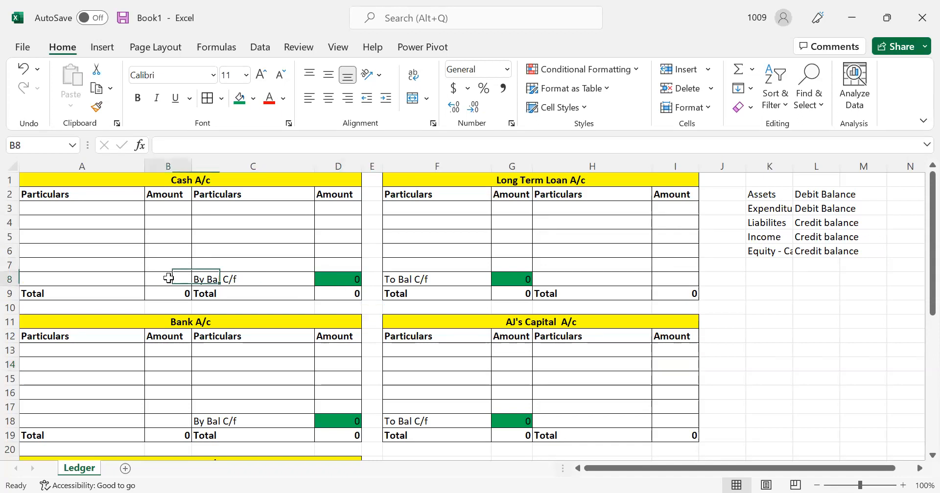
pyautogui.click(334, 278)
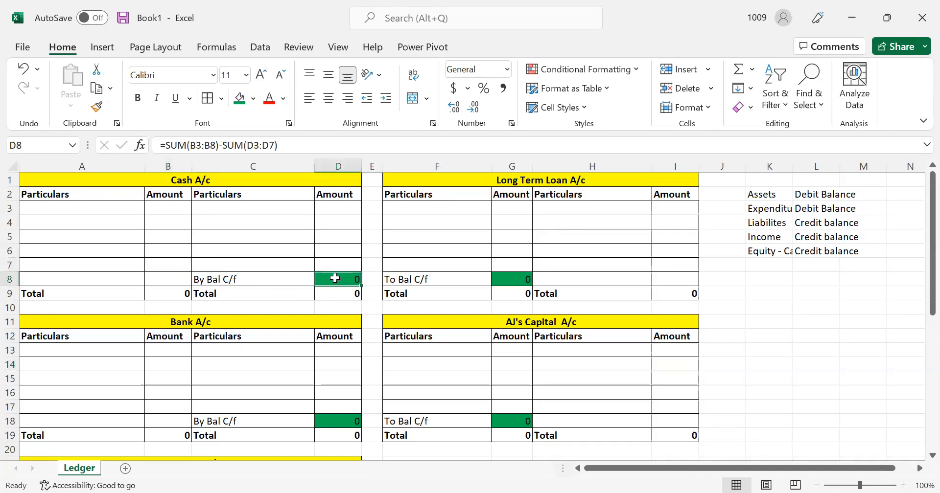